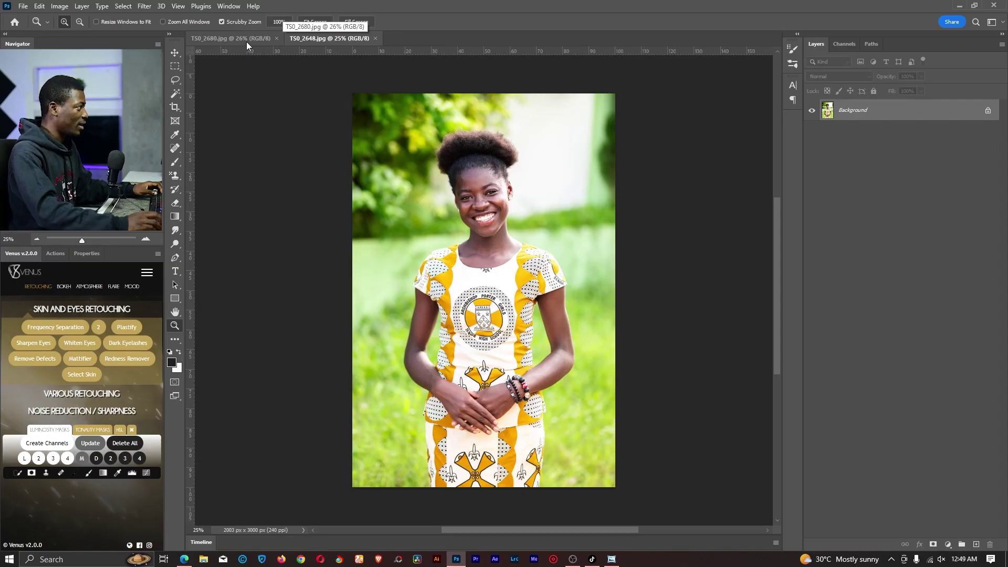
Step: Create a new blank document 2000 pixels wide and 2000 pixels high
click(23, 6)
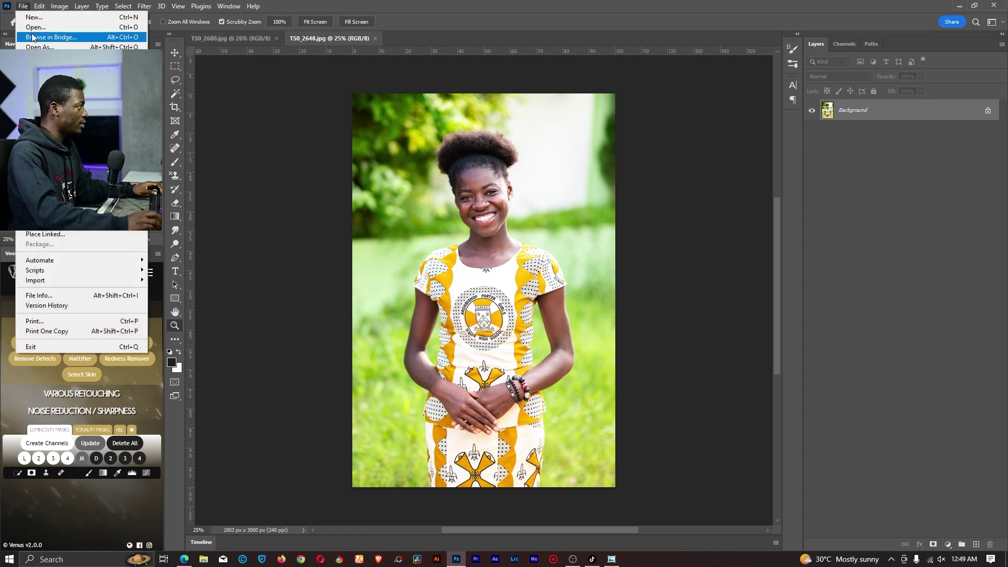
click(37, 18)
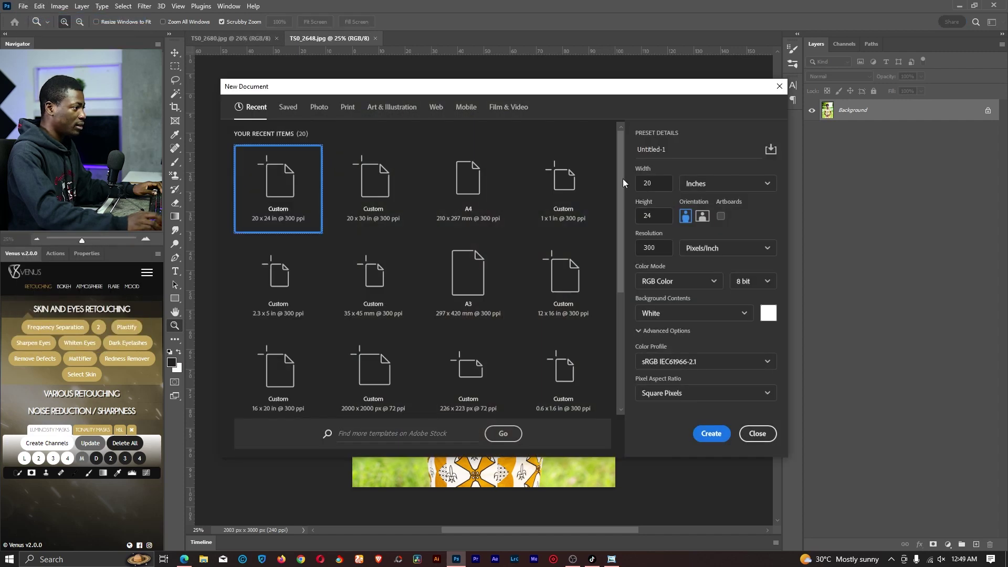
click(706, 183)
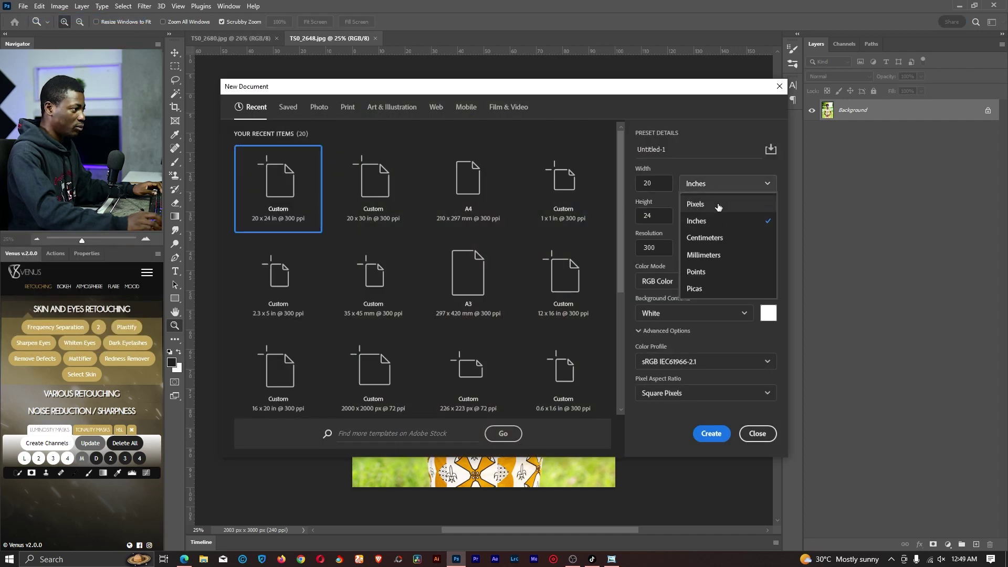
click(718, 205)
double_click(662, 181)
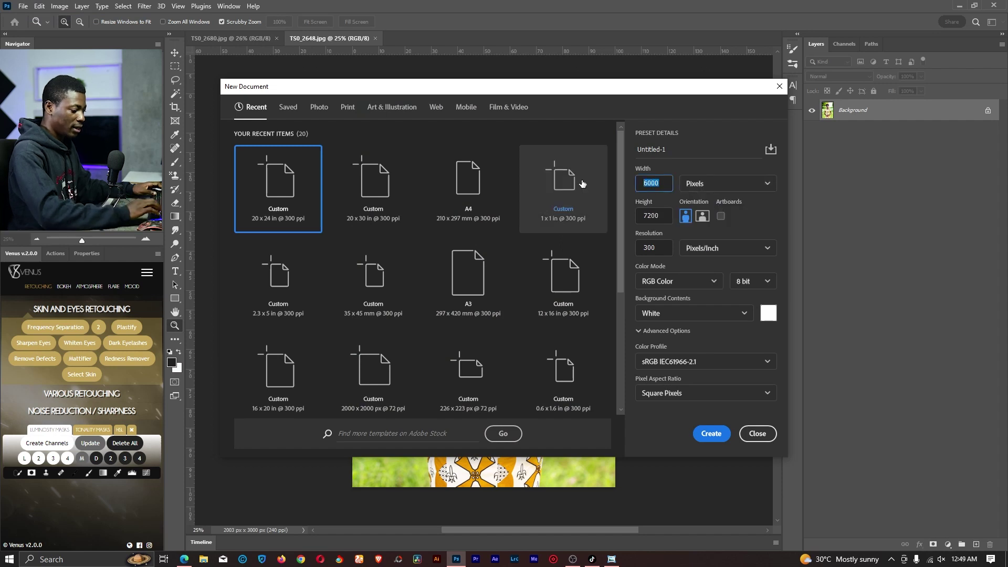
text(2000)
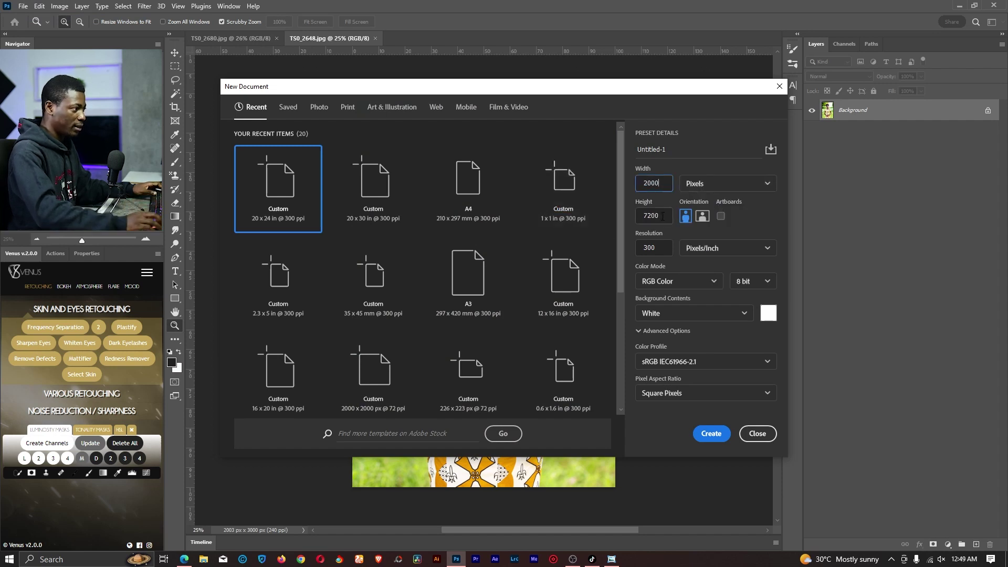
key(Tab)
text(2000)
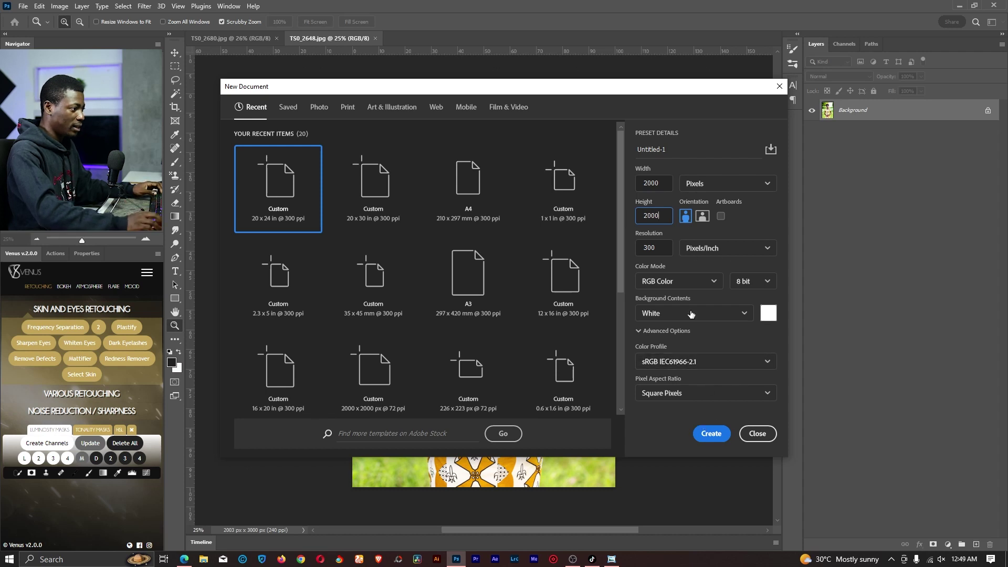
click(711, 433)
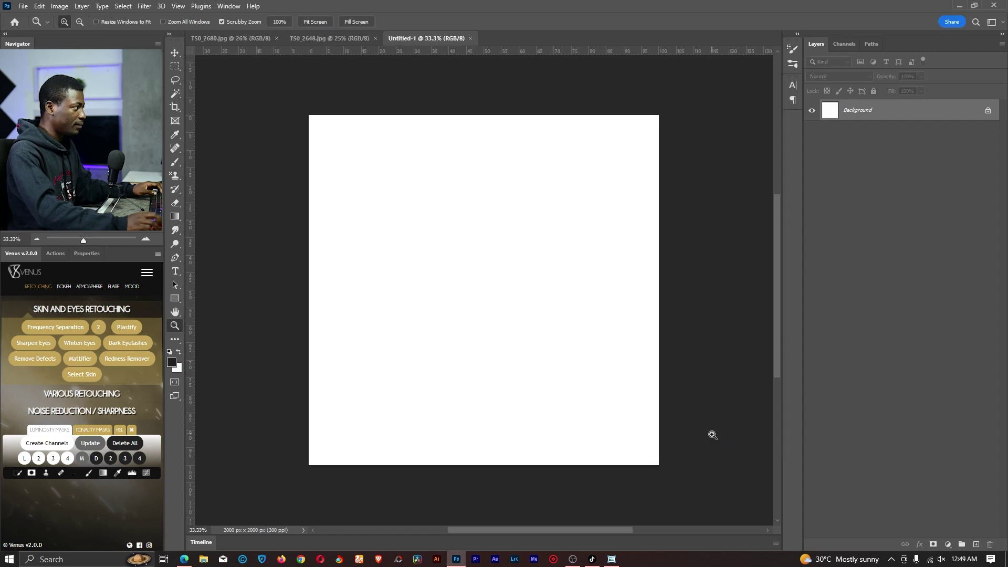
Step: In the TS0_2648.jpg photo, select the woman automatically using the Quick Selection tool's Select Subject option
click(272, 35)
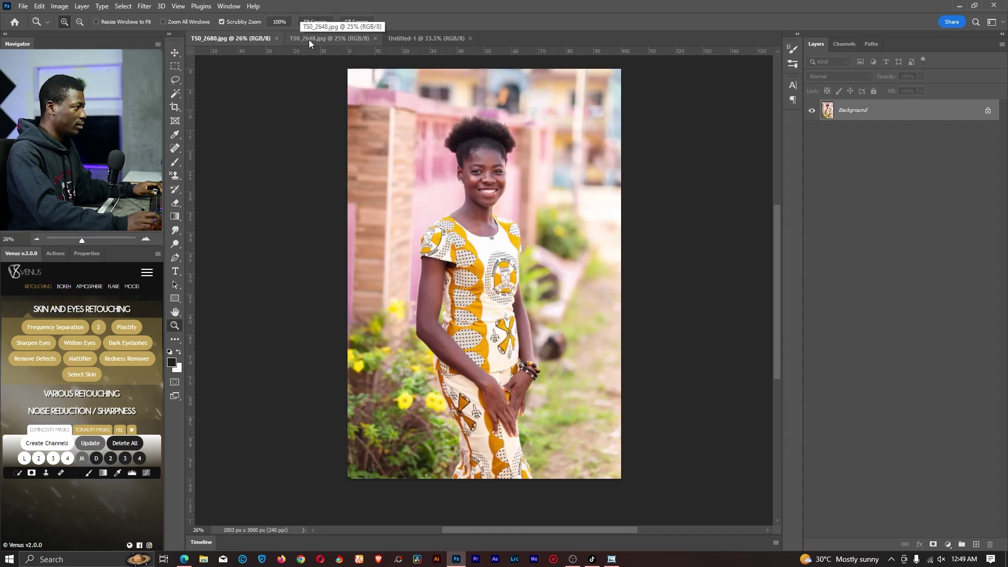
click(308, 39)
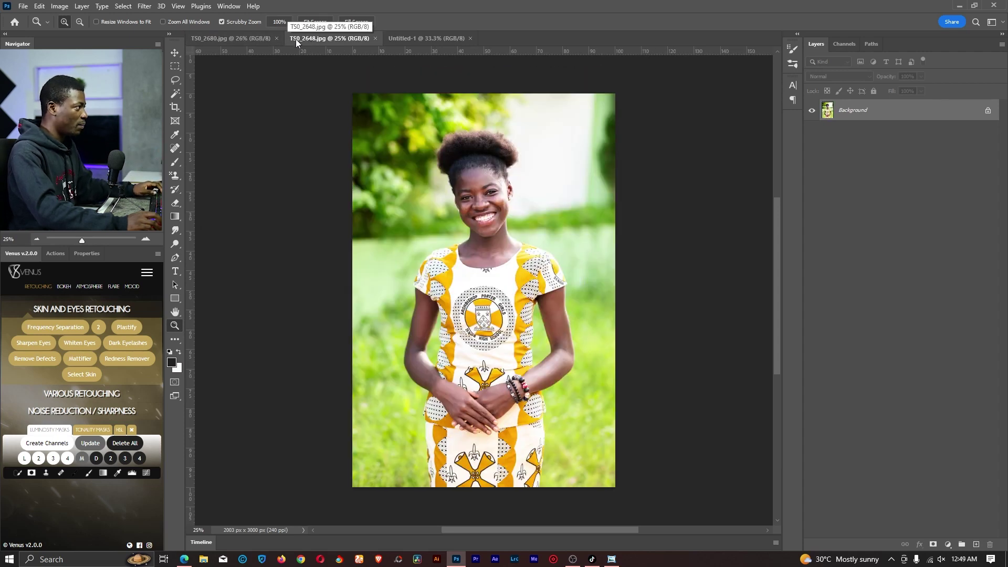
click(265, 41)
click(302, 39)
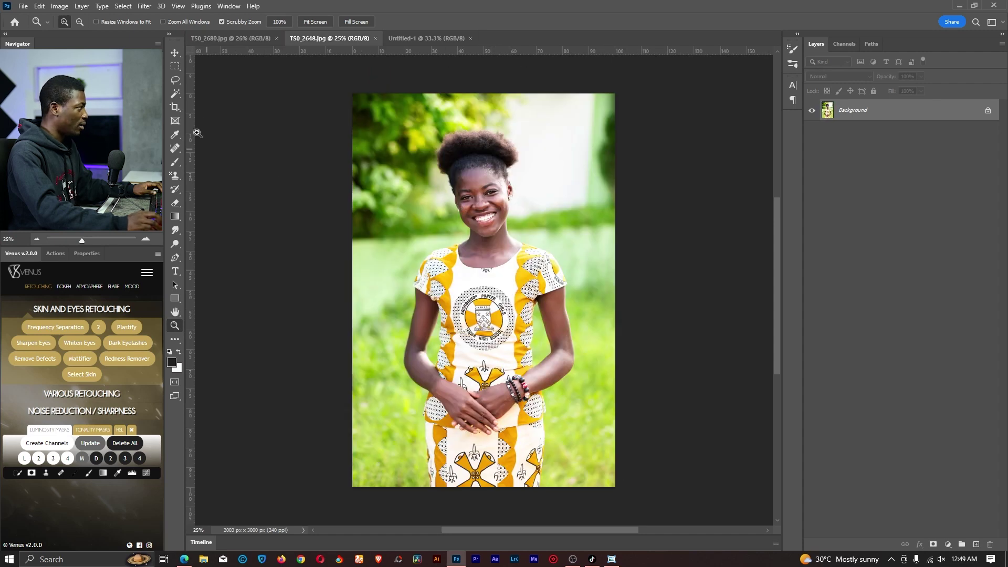
click(172, 93)
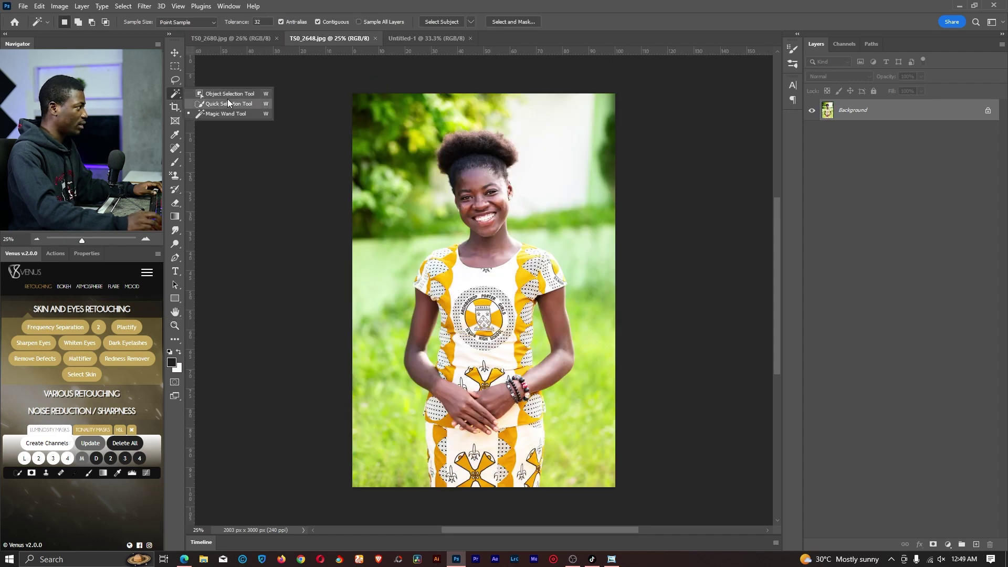
click(219, 103)
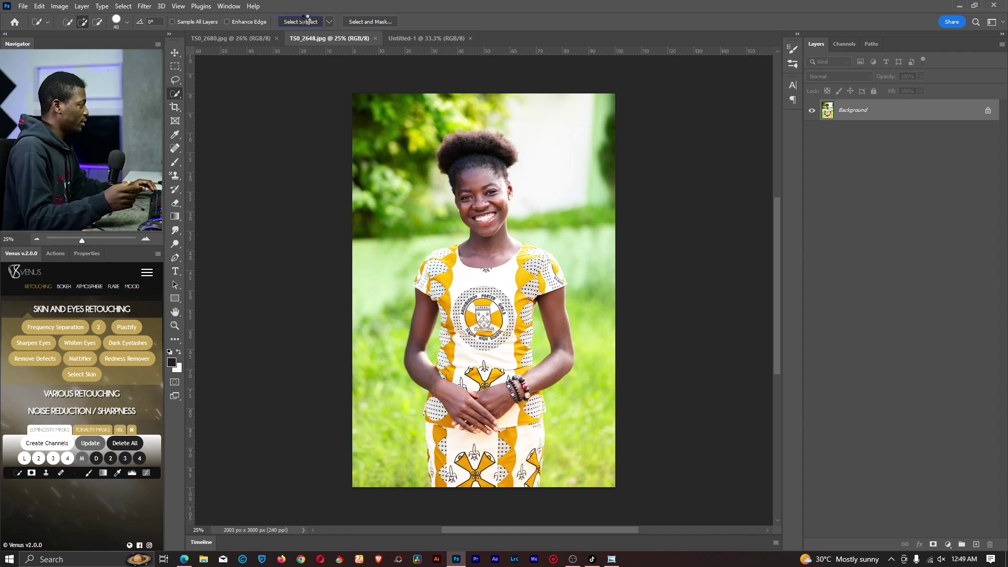
click(307, 20)
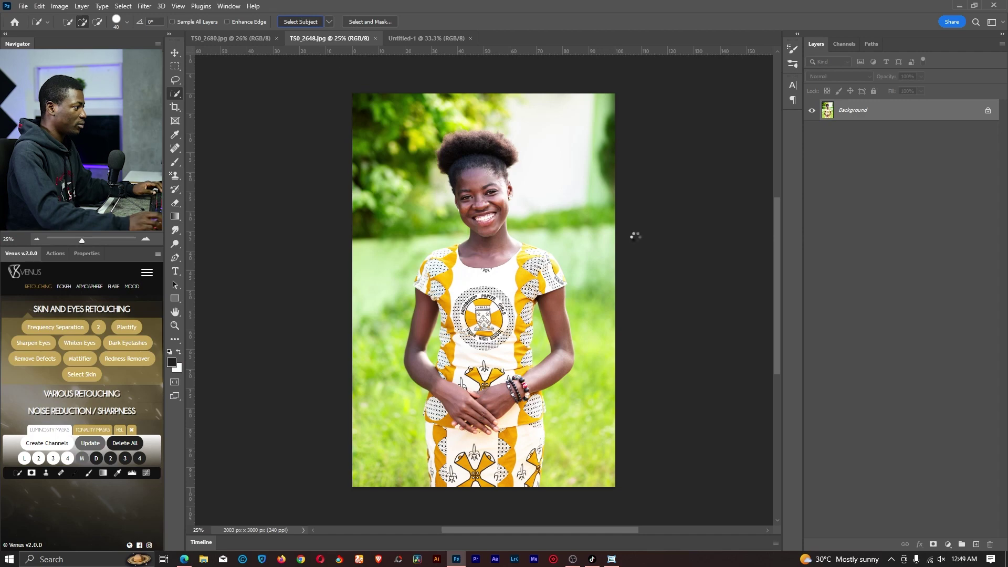
Step: Add the missed hair edges around the top and sides of the woman's afro to the selection with the Lasso tool
key(z)
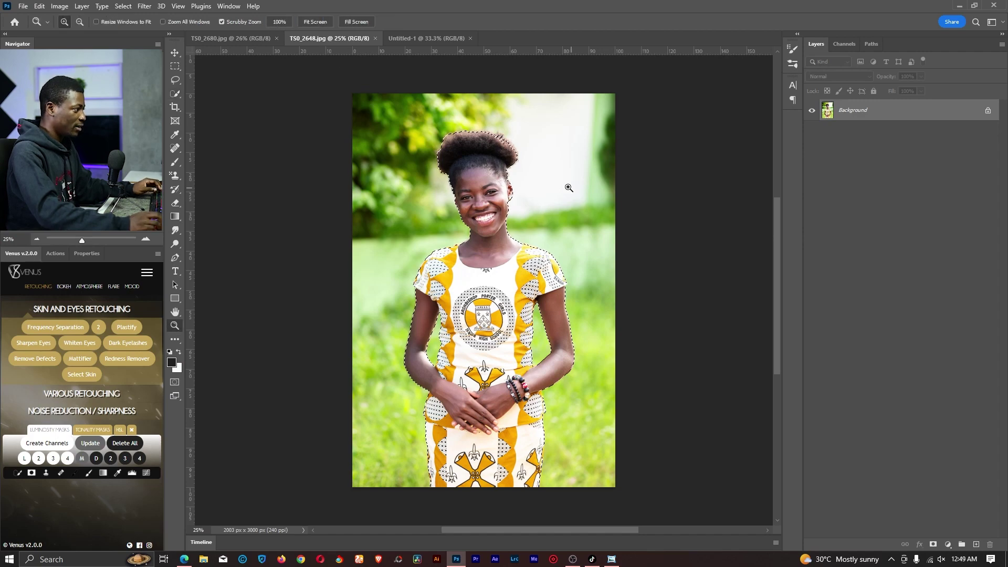
click(483, 127)
drag(514, 137, 569, 132)
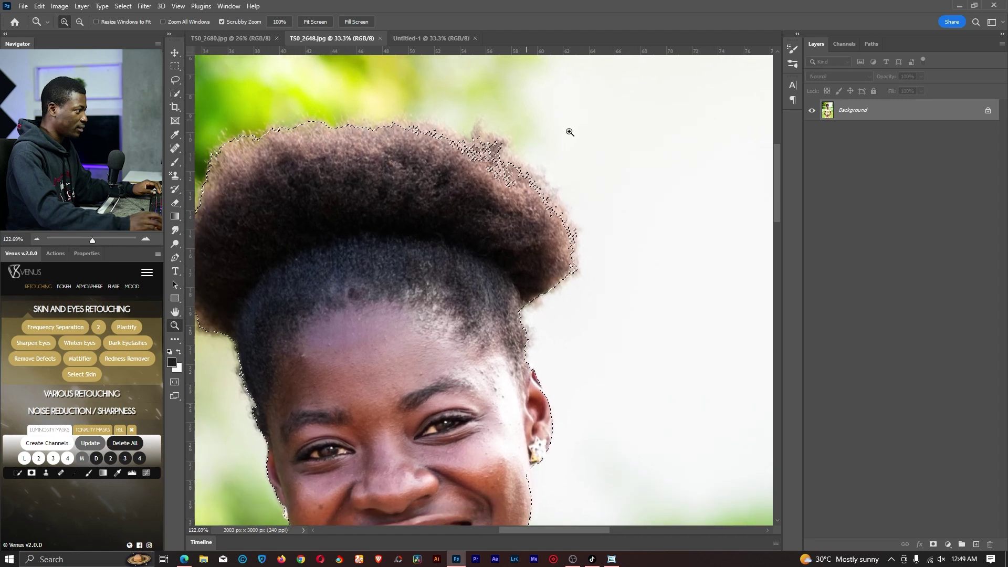
key(l)
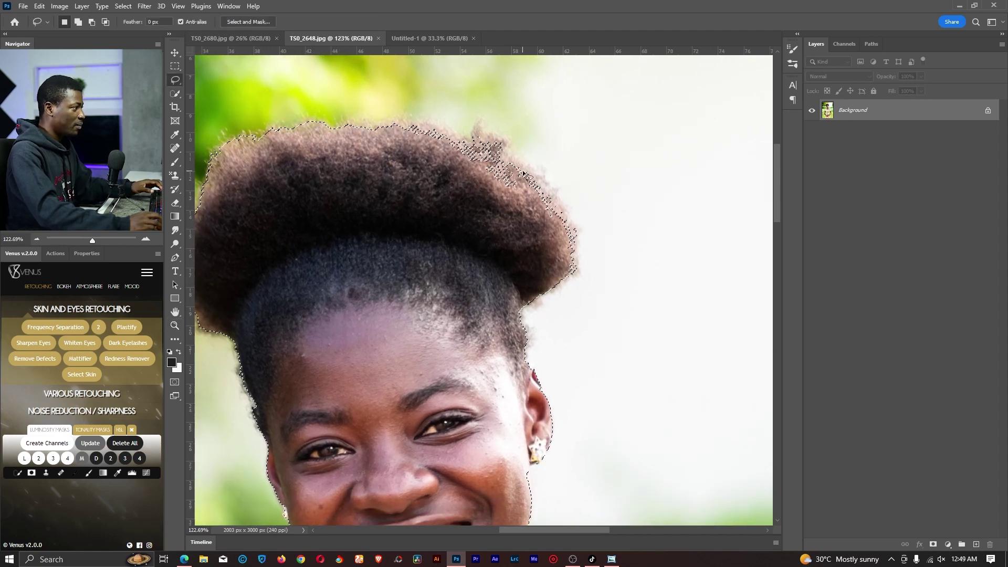
drag(478, 127, 531, 133)
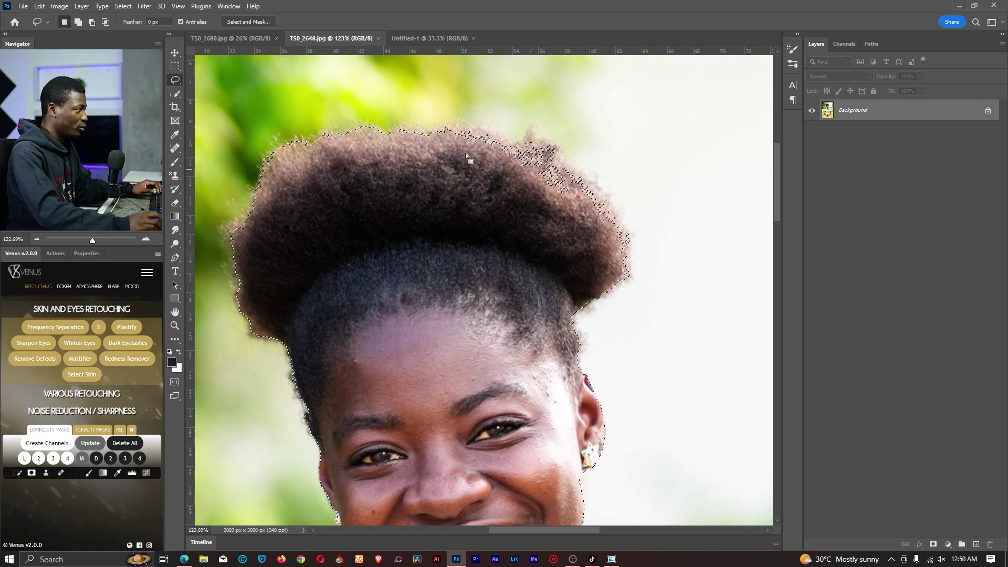
right_click(215, 84)
key(Escape)
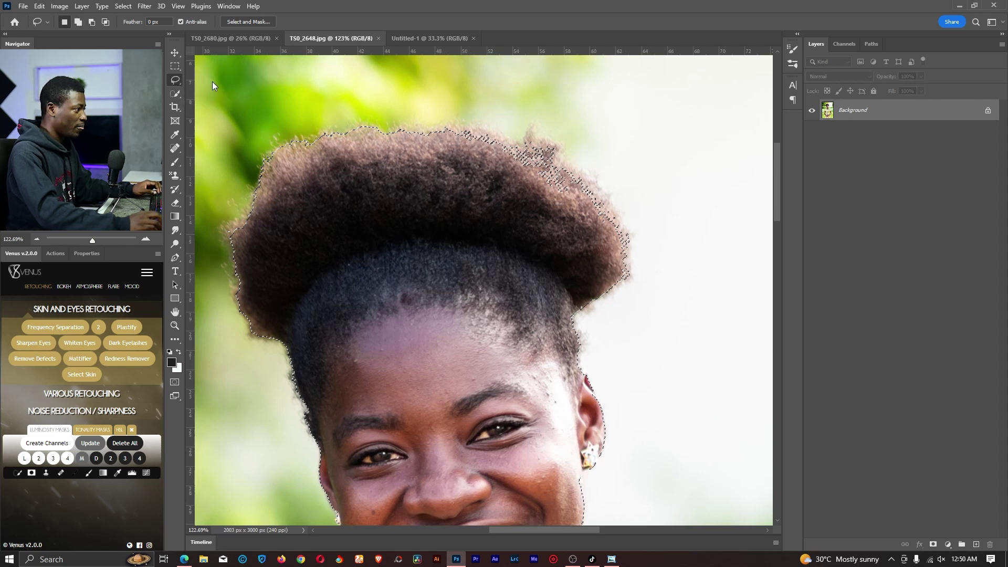
key(shift)
drag(618, 254, 629, 250)
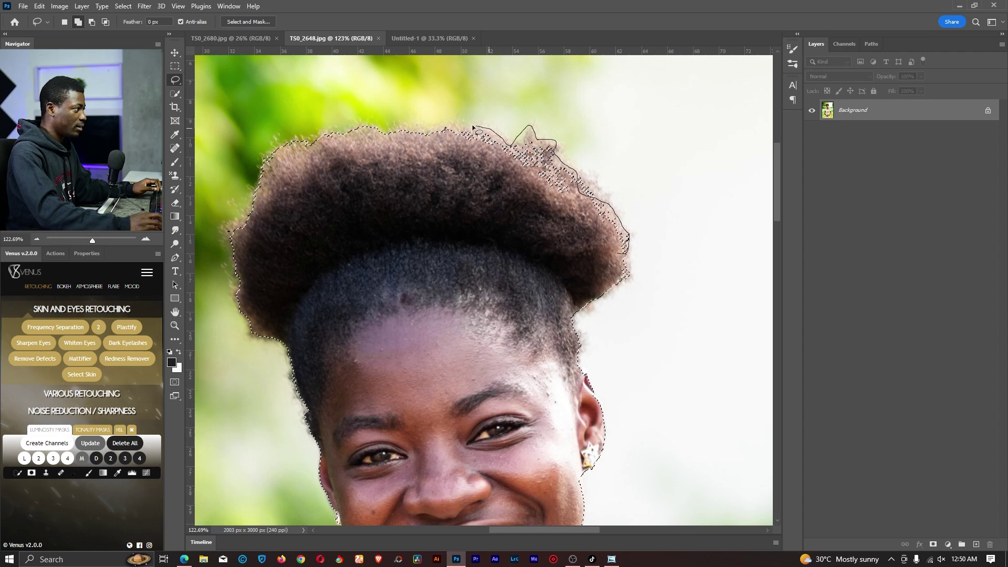
drag(447, 128, 446, 127)
drag(566, 176, 577, 174)
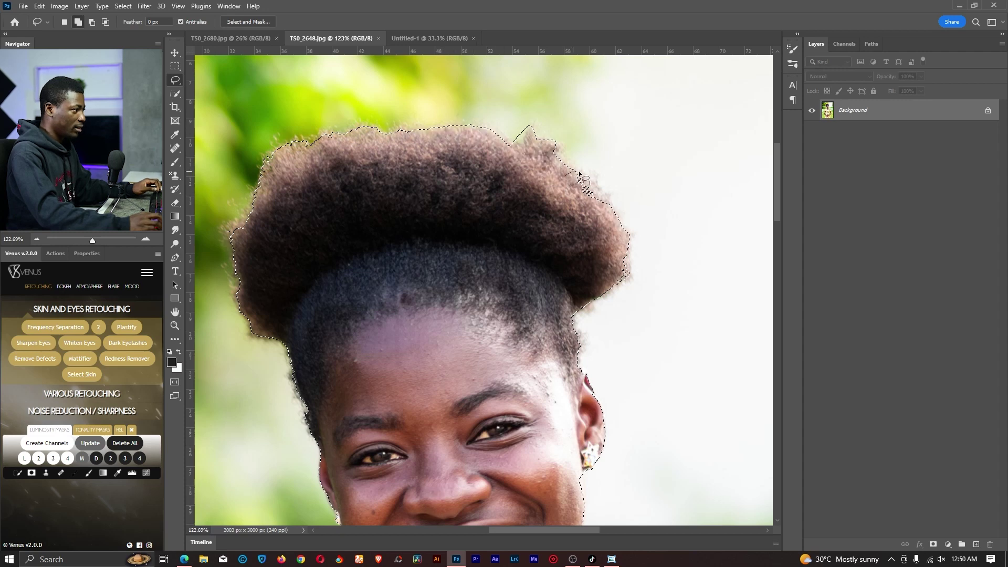
drag(584, 223, 585, 224)
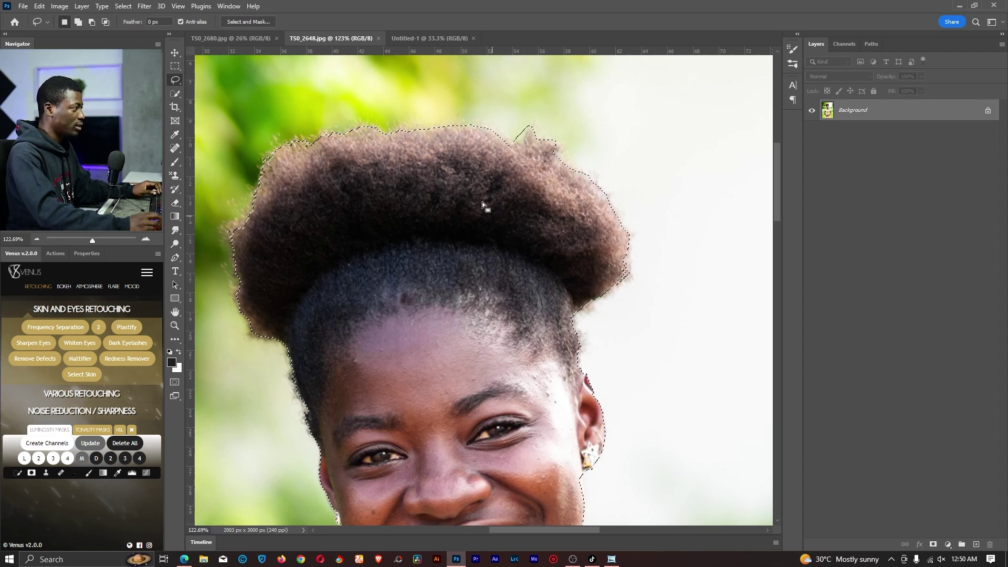
drag(358, 245, 477, 196)
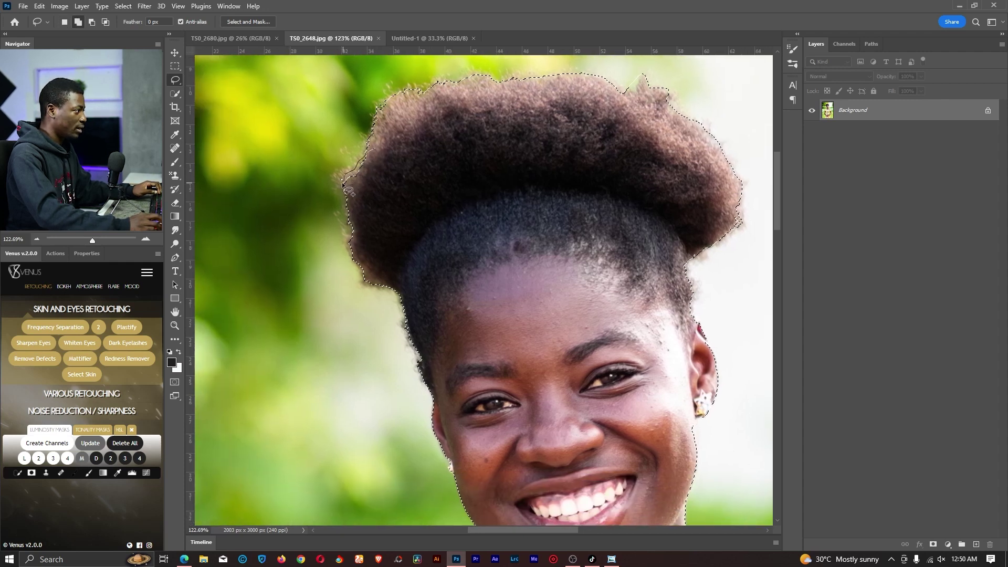
mouse_move(376, 189)
mouse_down()
mouse_move(348, 179)
mouse_move(368, 196)
mouse_up()
Step: Add the missed dress edge below the braceleted wrist, at the hip, to the selection with the Lasso tool
mouse_move(591, 430)
mouse_down()
mouse_move(561, 349)
mouse_move(611, 326)
mouse_move(552, 220)
mouse_move(497, 169)
mouse_up()
drag(567, 499, 609, 260)
drag(493, 397, 523, 188)
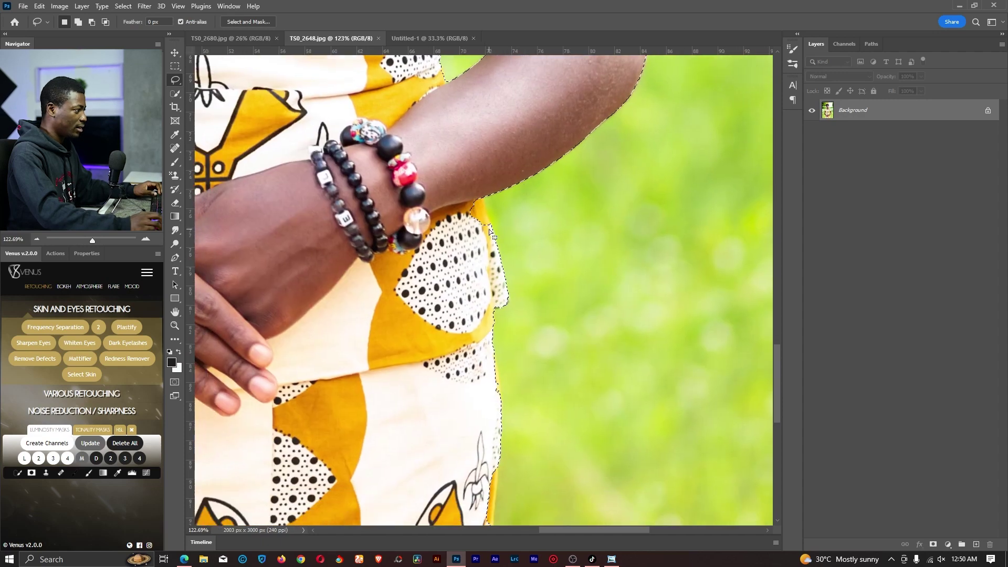
key(shift)
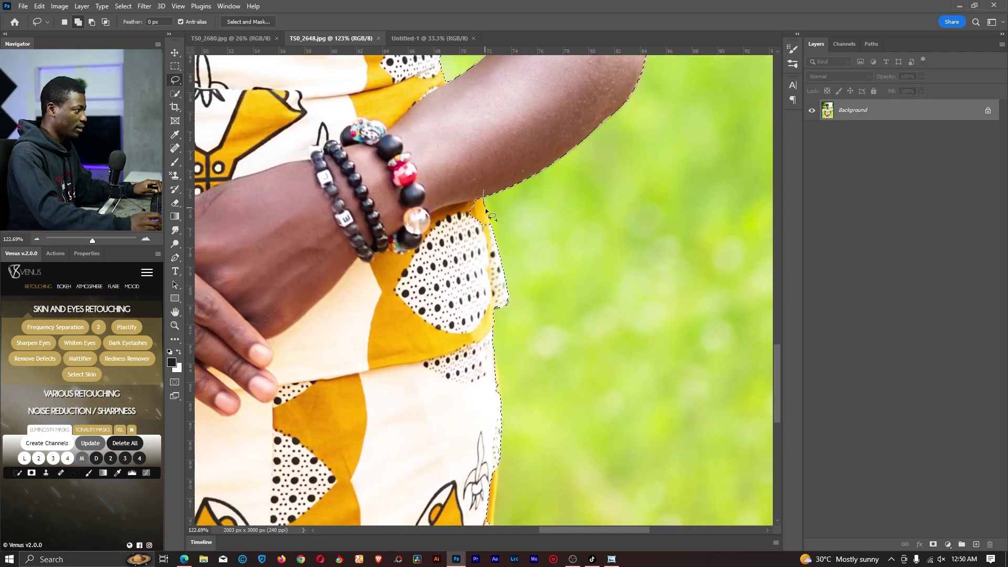
drag(439, 185, 440, 190)
mouse_move(513, 369)
mouse_down()
mouse_move(543, 266)
mouse_move(530, 166)
mouse_move(481, 197)
mouse_up()
key(shift)
drag(506, 229, 496, 216)
Step: Add the missed orange and patterned fabric along the skirt's left edge to the selection with the Lasso tool
mouse_move(401, 152)
mouse_down()
mouse_move(482, 225)
mouse_move(492, 204)
mouse_up()
drag(475, 335, 449, 232)
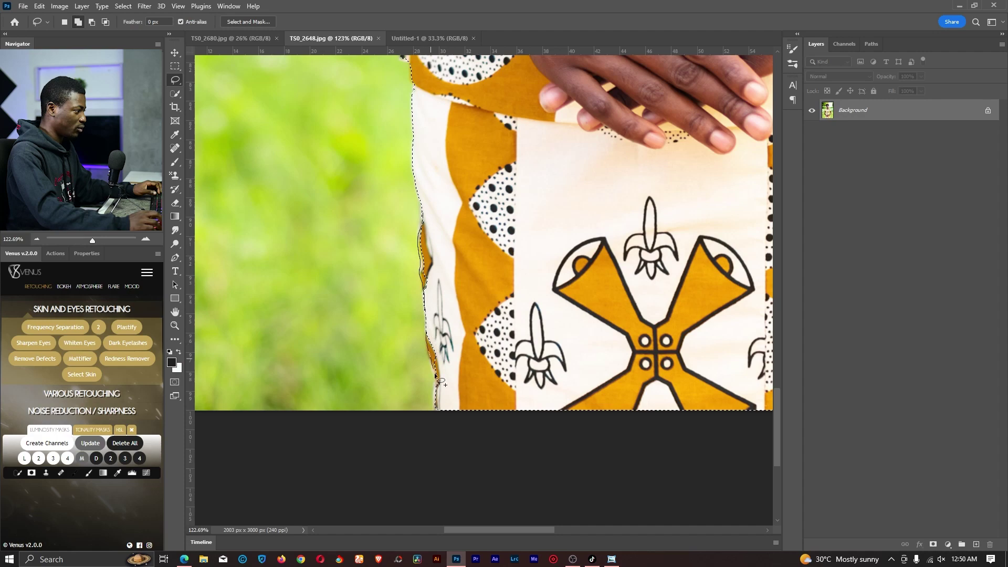
drag(493, 402, 474, 294)
drag(455, 121, 466, 462)
mouse_move(455, 118)
mouse_down()
mouse_move(459, 221)
mouse_move(482, 255)
mouse_up()
drag(489, 157, 365, 398)
drag(462, 200, 476, 107)
drag(439, 341, 458, 240)
Step: Refine the selection along the dotted dress edge at the waist beside the bent left-hand arm, and fit the image to the screen
drag(431, 317, 459, 227)
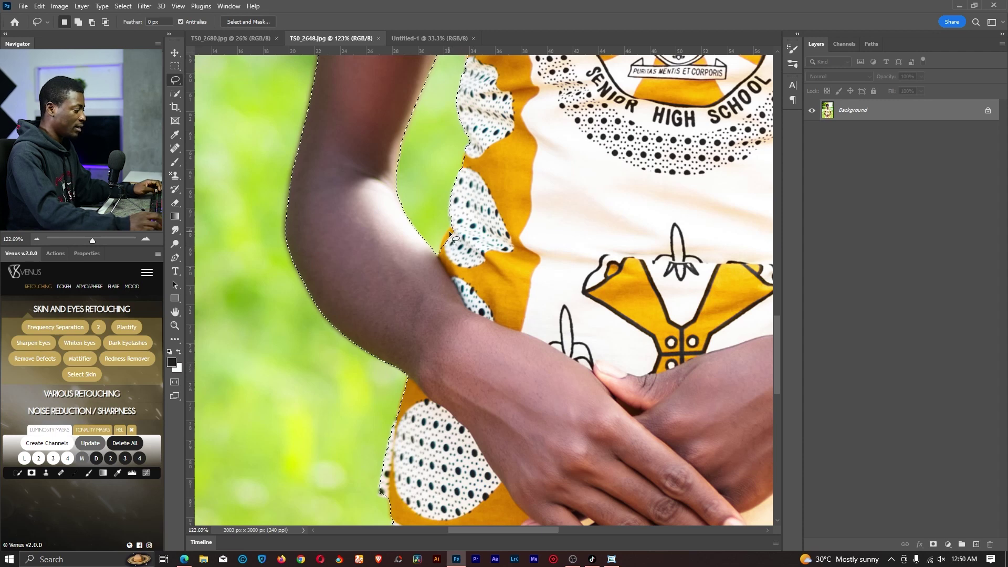
key(alt)
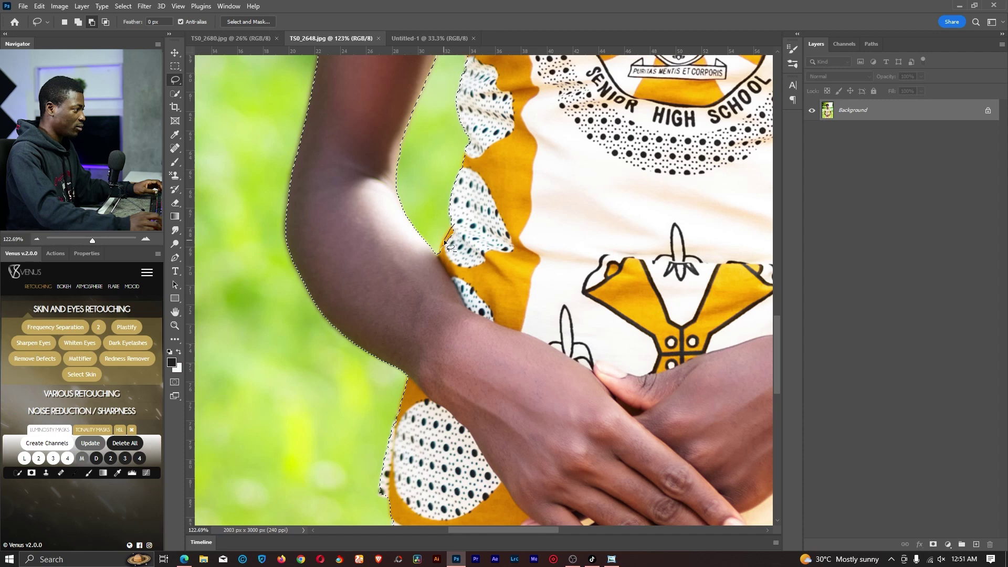
drag(484, 231, 487, 213)
key(z)
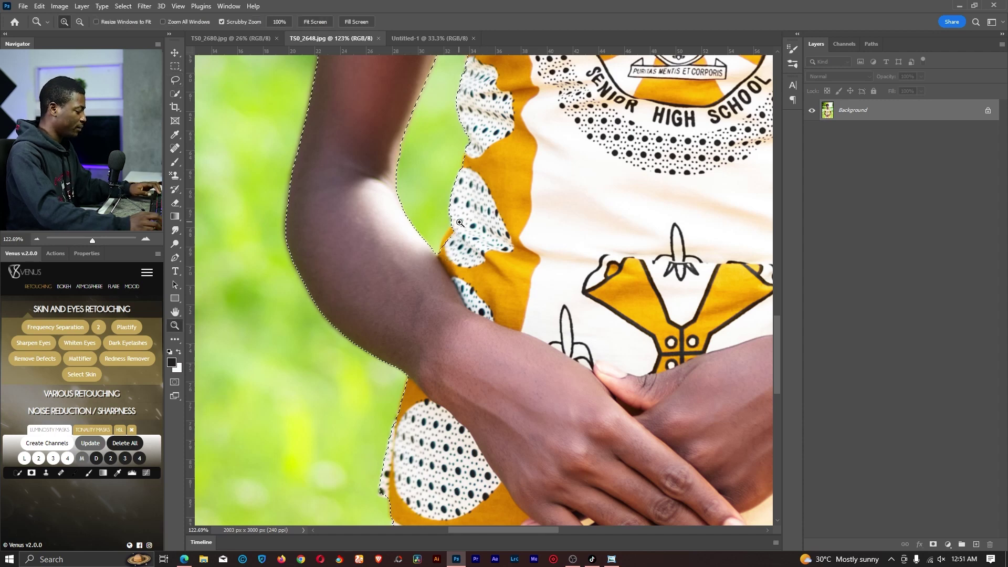
key(l)
key(shift)
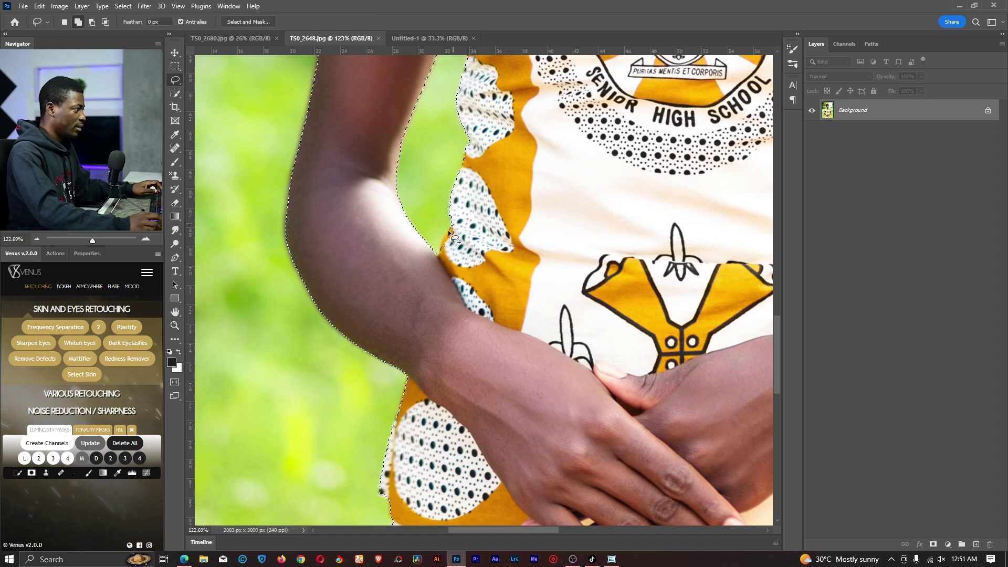
drag(440, 250, 484, 246)
key(z)
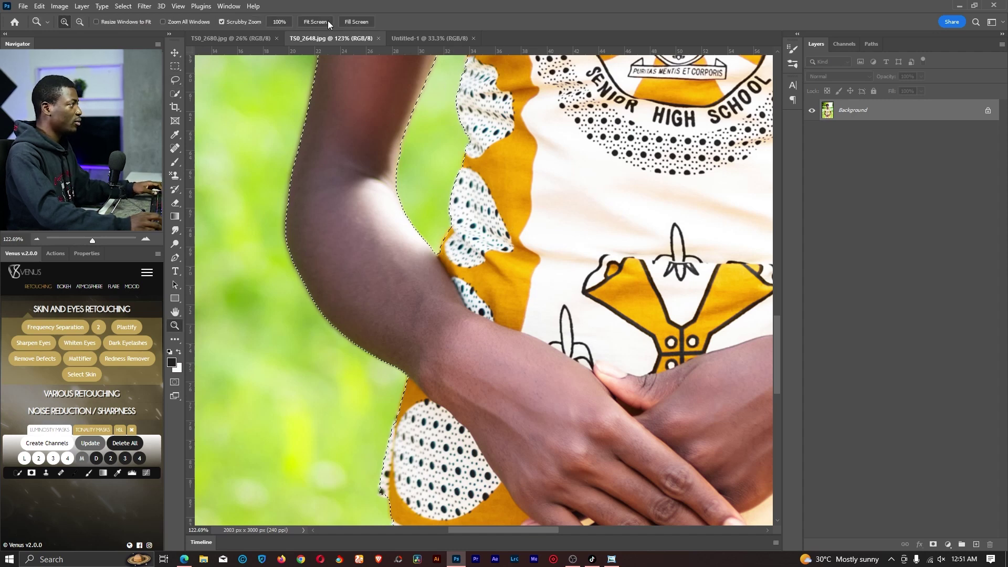
click(321, 22)
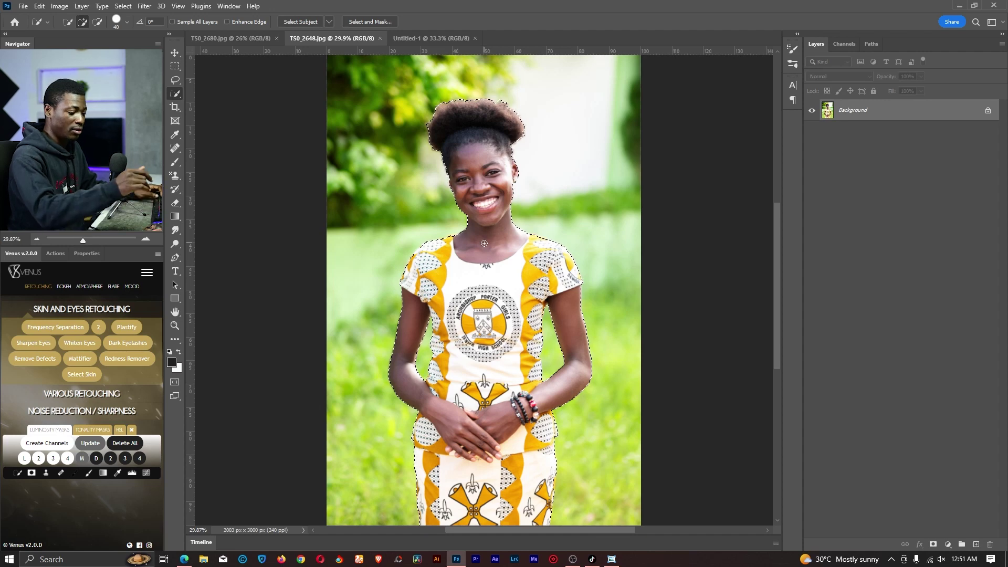
Step: Move the selected woman to a new layer with Layer Via Cut and transfer that layer into the Untitled-1 document
right_click(487, 213)
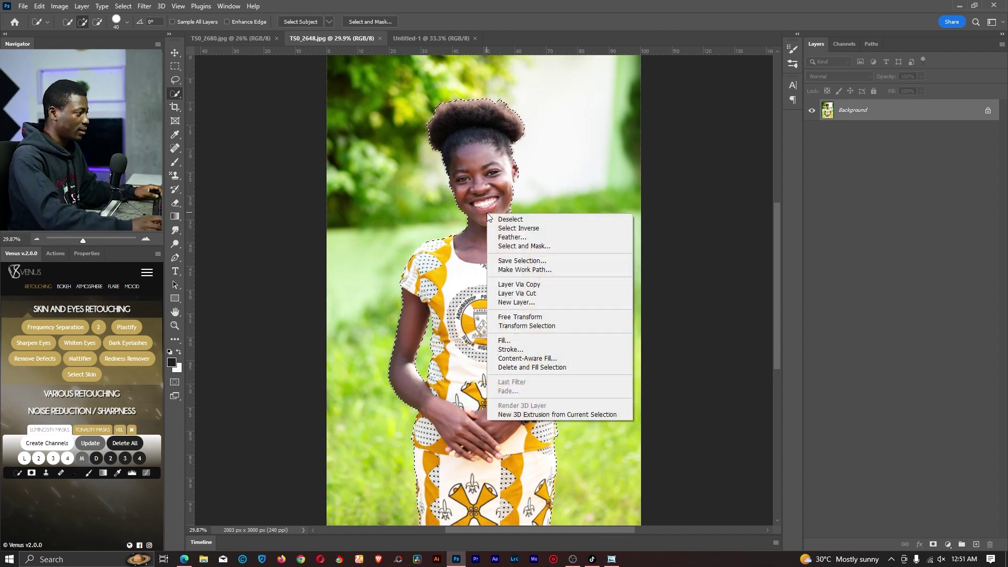
click(530, 294)
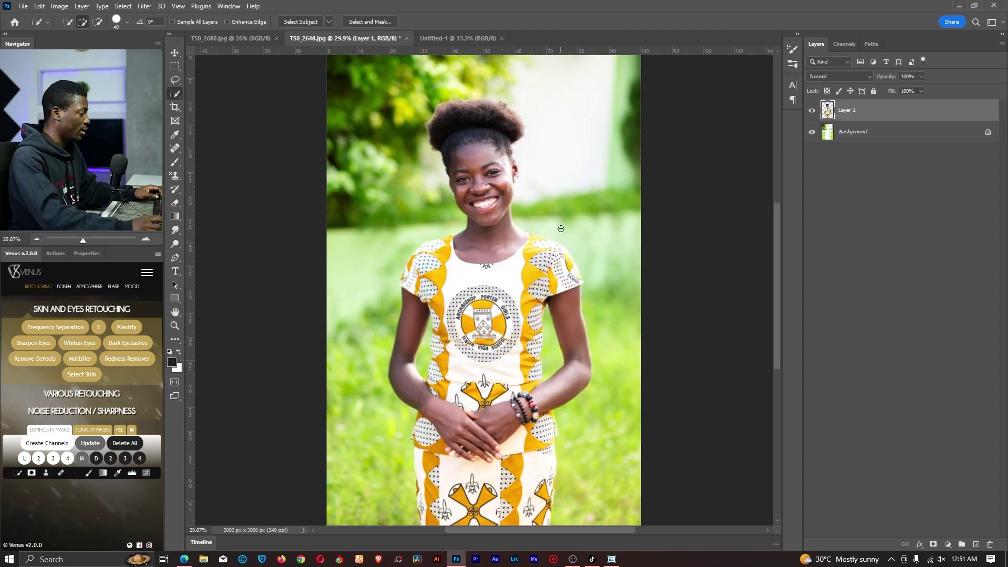
click(175, 53)
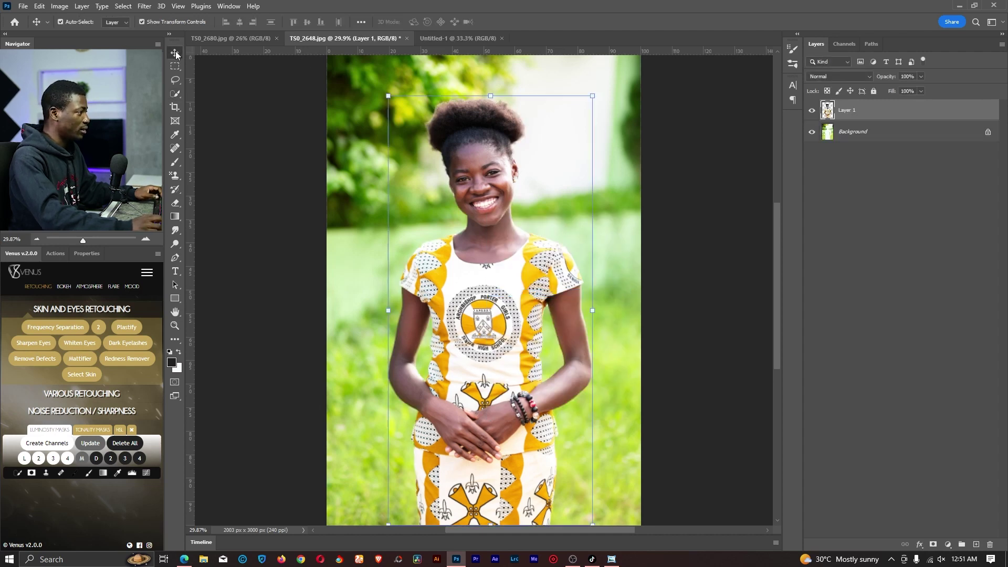
drag(507, 263, 452, 159)
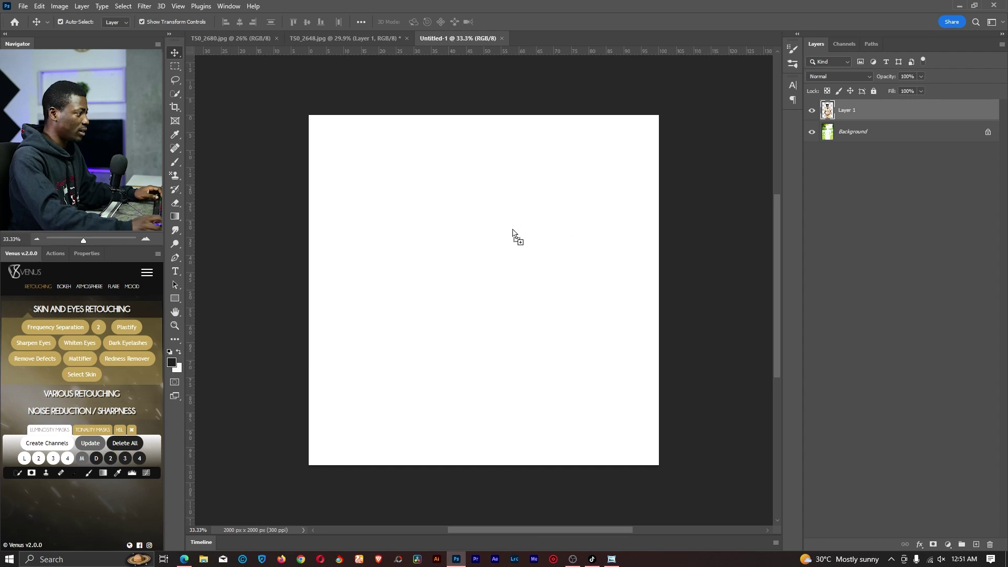
drag(488, 254, 489, 254)
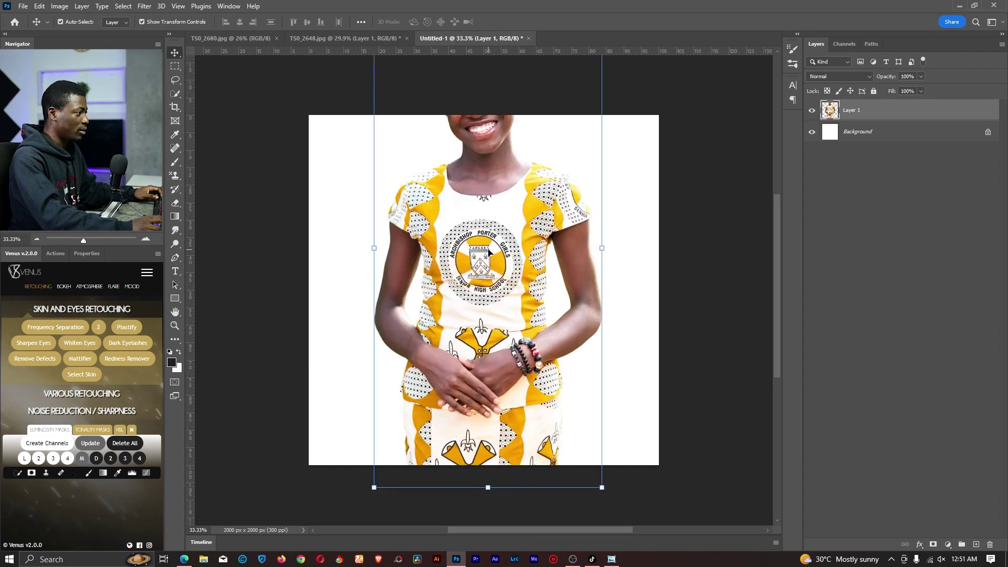
drag(501, 191, 497, 219)
Step: Convert the cutout layer to a Smart Object and scale it down so the whole figure fits inside the canvas
right_click(857, 115)
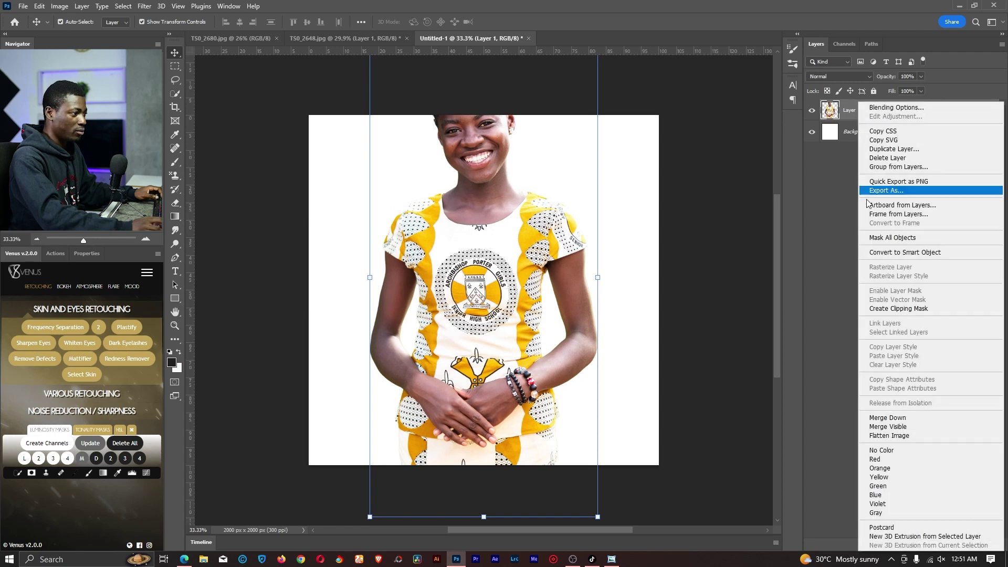
click(897, 253)
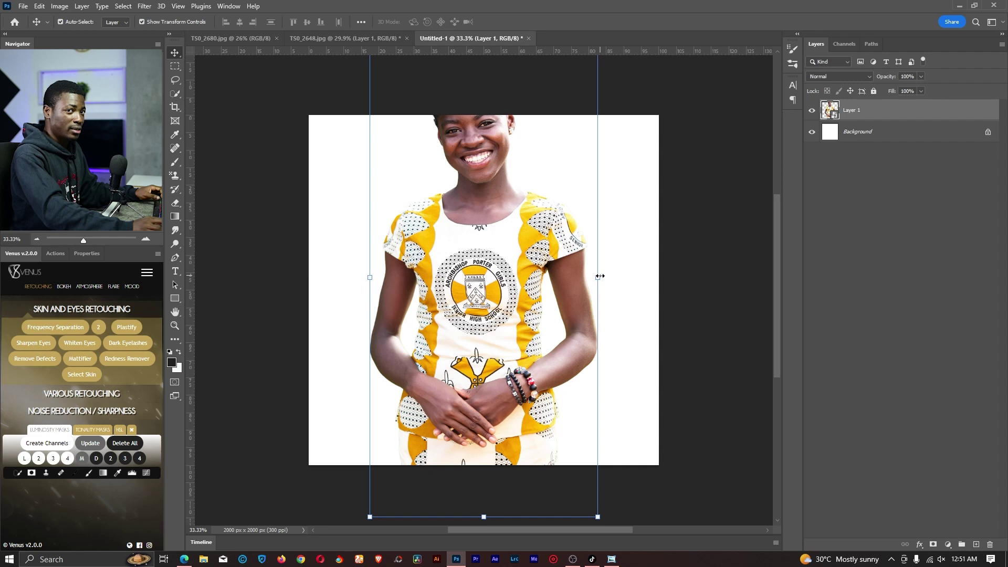
drag(599, 276, 507, 259)
click(520, 24)
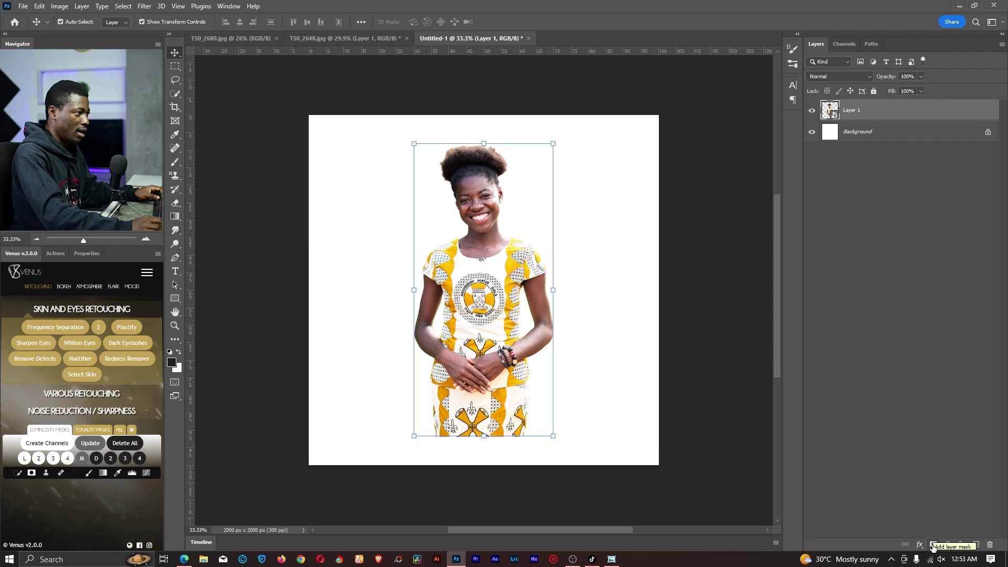
Step: Add a layer mask to the woman's layer and set up a Soft Round brush of 322 px with 0% hardness
click(934, 546)
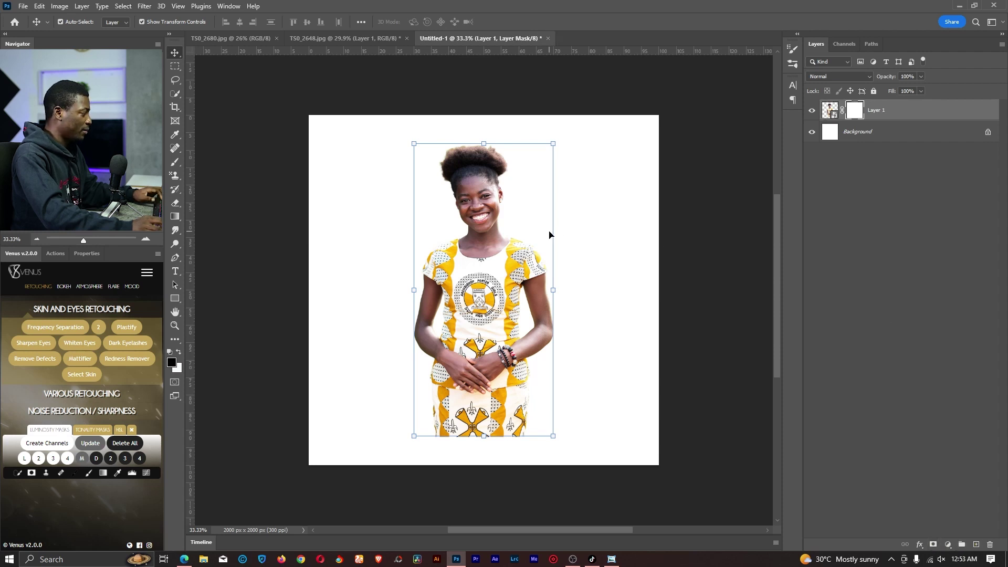
key(b)
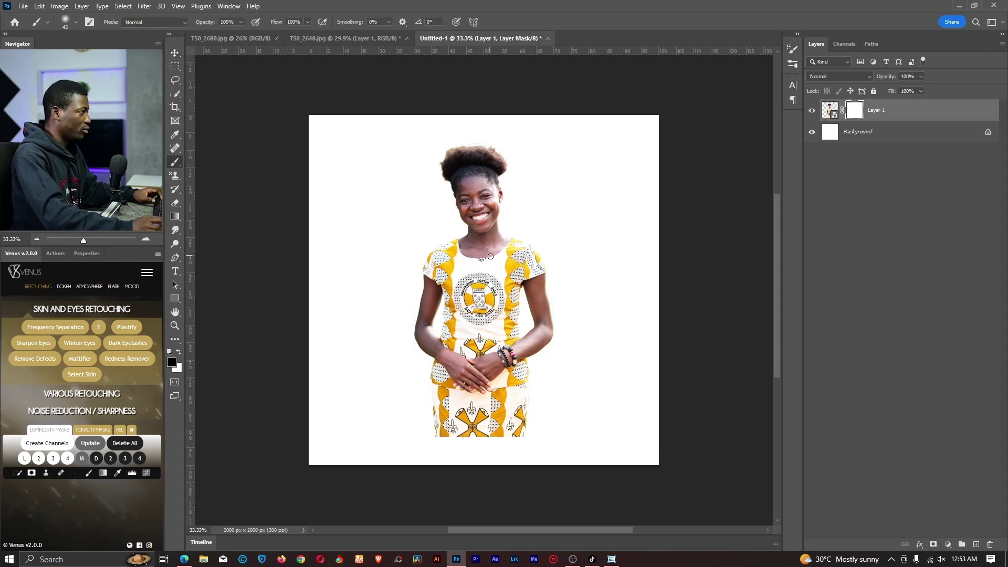
right_click(176, 162)
click(231, 165)
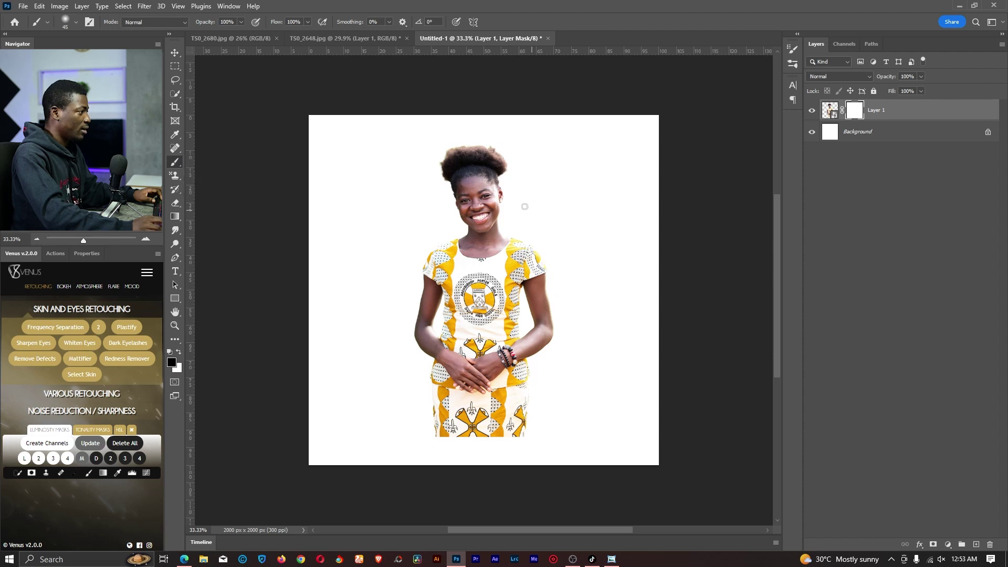
key(z)
drag(478, 193, 489, 195)
key(b)
right_click(464, 184)
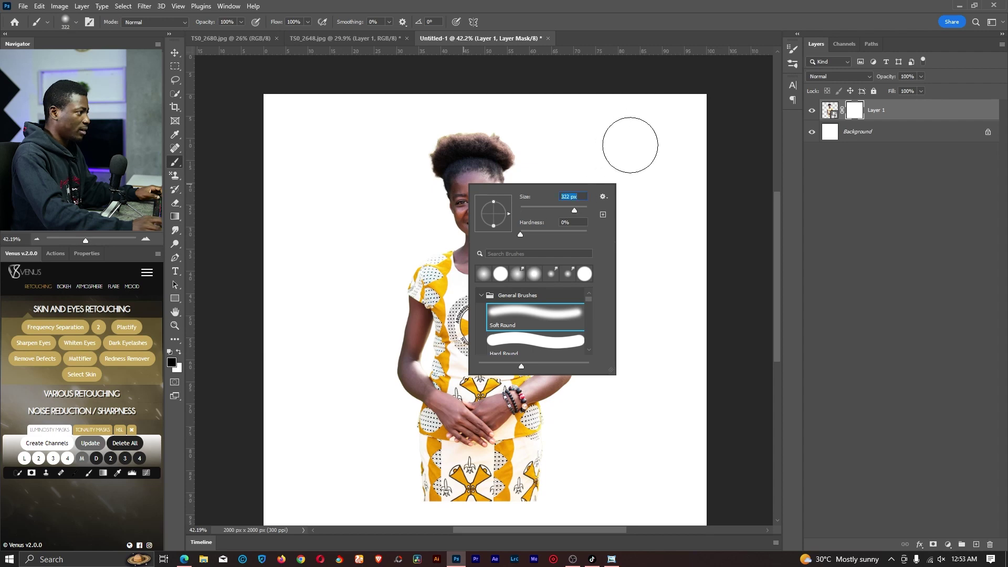
click(660, 167)
scroll(641, 243, down, 4)
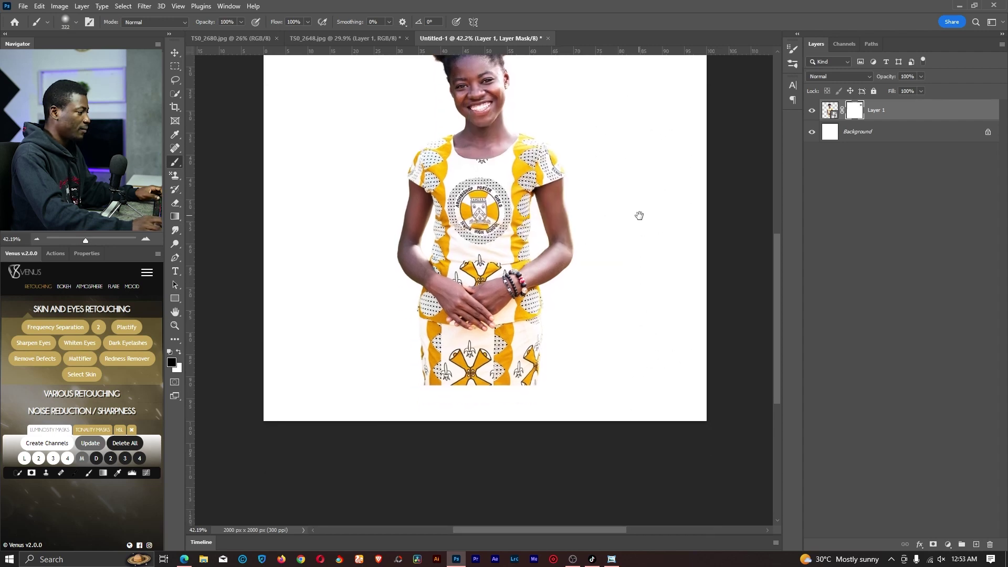
right_click(517, 197)
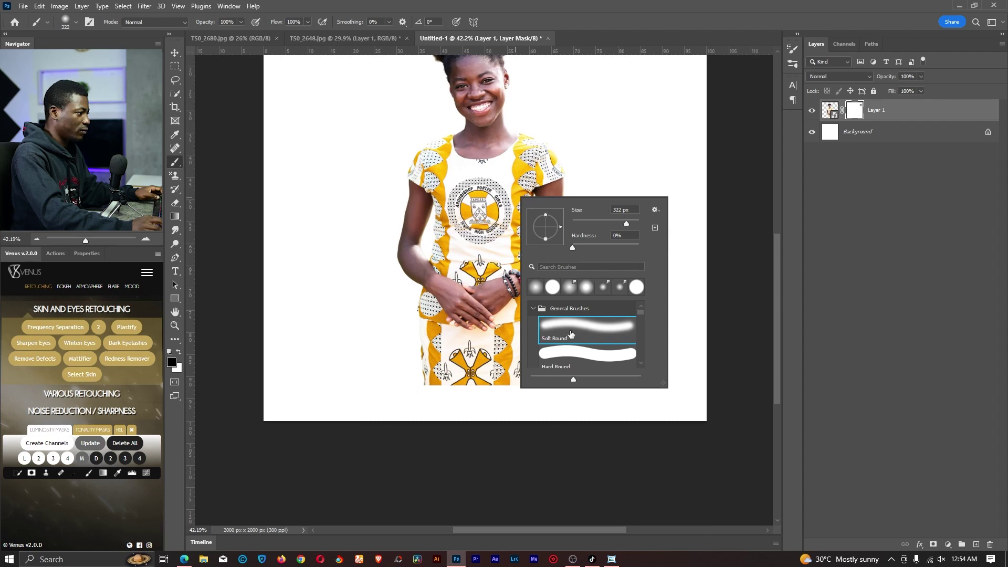
mouse_move(382, 377)
mouse_down()
mouse_move(424, 407)
mouse_move(408, 412)
mouse_move(543, 406)
mouse_move(590, 373)
mouse_move(468, 423)
mouse_move(528, 401)
mouse_move(363, 385)
mouse_move(573, 403)
mouse_move(513, 407)
mouse_up()
key(ctrl+z)
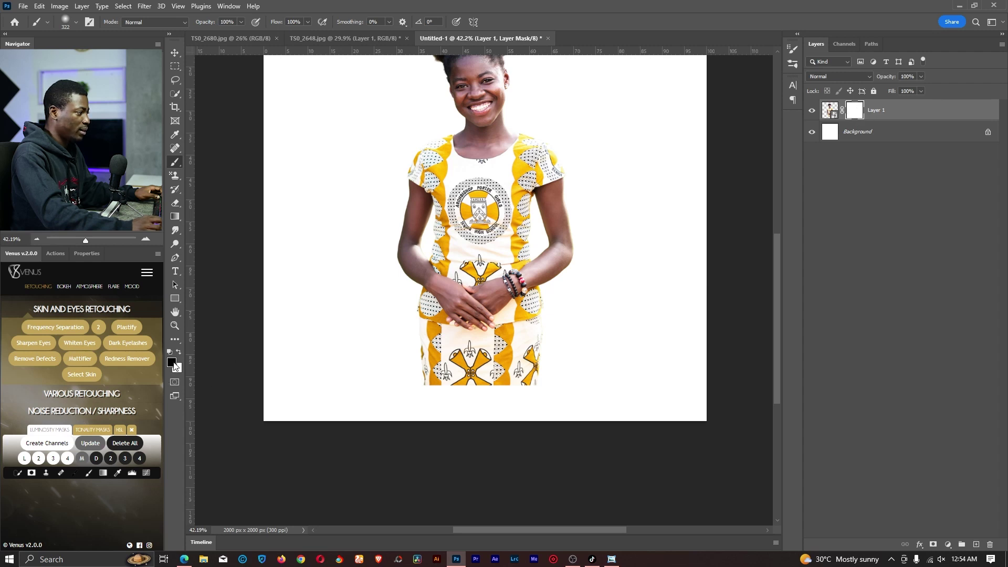
mouse_move(569, 342)
mouse_down()
mouse_move(340, 331)
mouse_move(355, 265)
mouse_move(478, 259)
mouse_up()
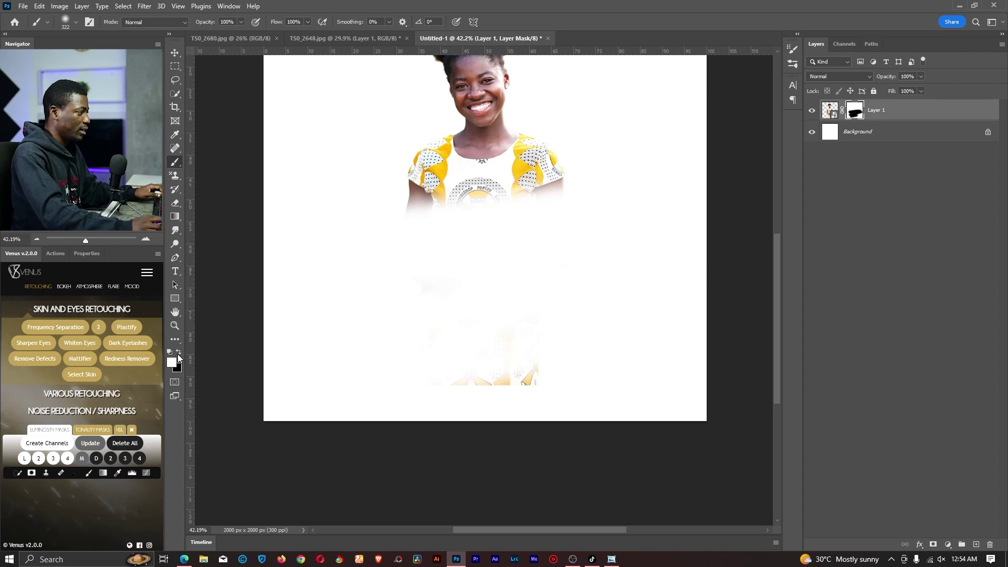
mouse_move(558, 191)
mouse_down()
mouse_move(630, 225)
mouse_move(507, 275)
mouse_up()
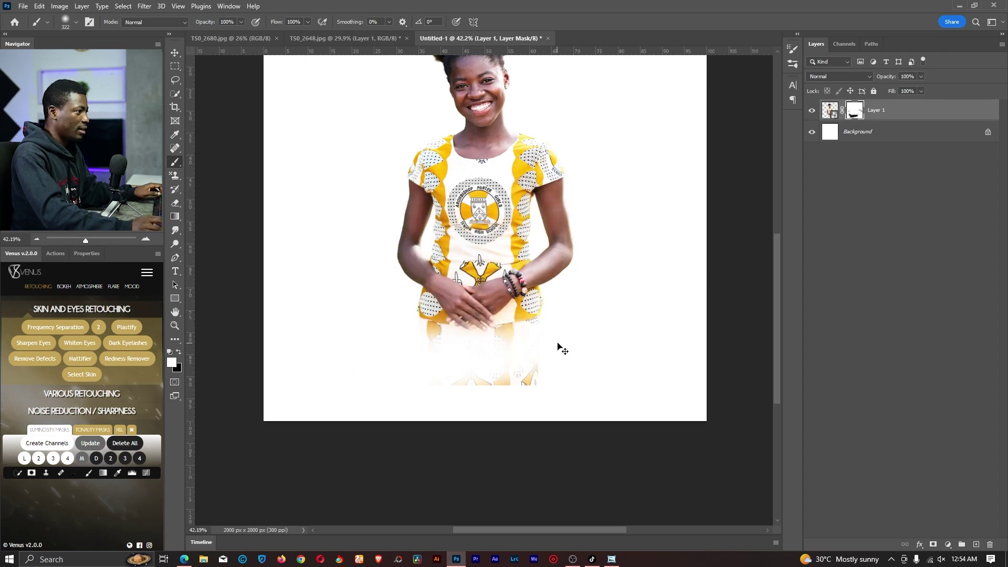
key(alt+BackSpace)
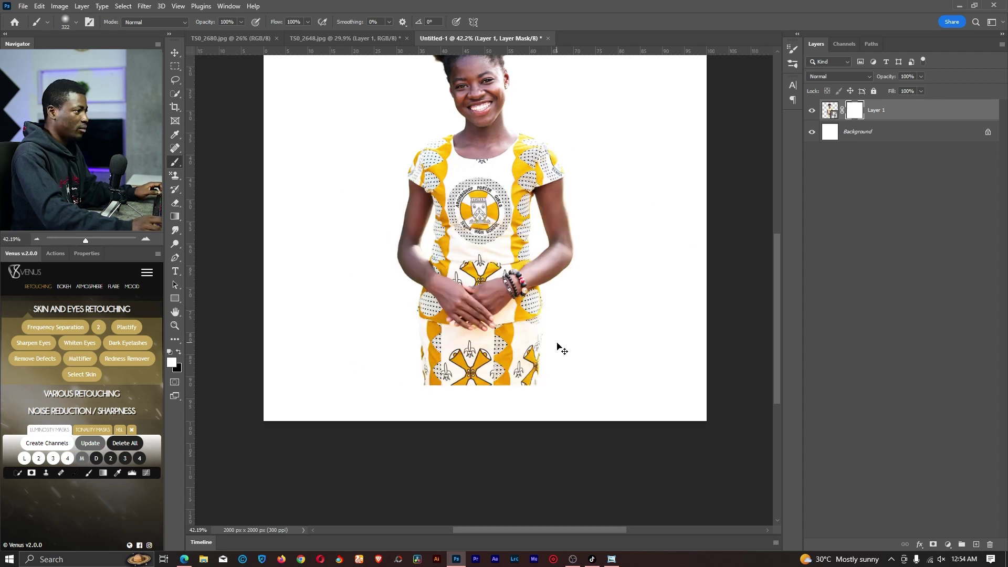
Step: Paint black along the lower skirt on the layer mask to fade out the cutout's bottom edge below the hands
click(180, 353)
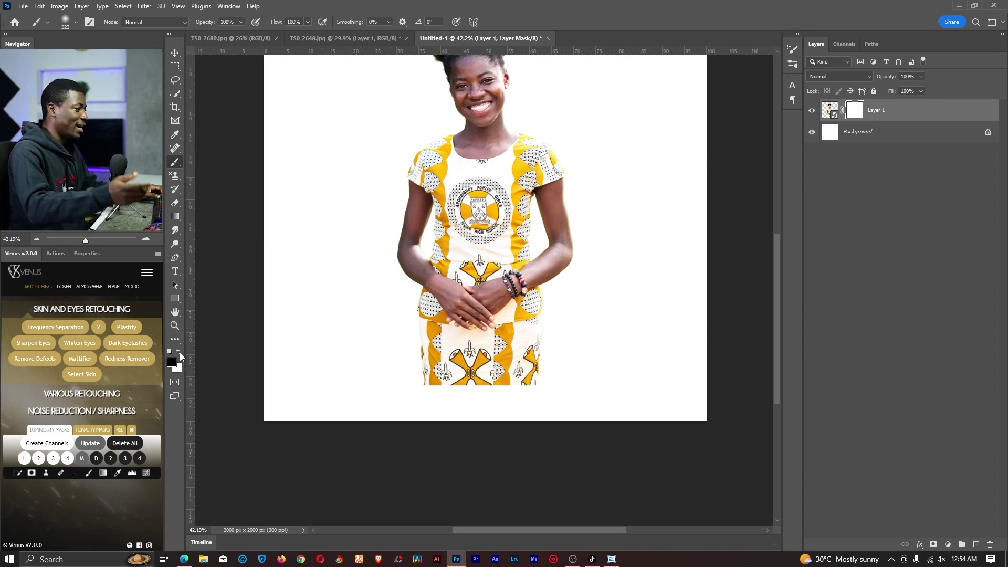
mouse_move(417, 391)
mouse_down()
mouse_move(520, 396)
mouse_move(616, 347)
mouse_move(442, 376)
mouse_move(589, 341)
mouse_move(404, 378)
mouse_move(527, 386)
mouse_up()
key(z)
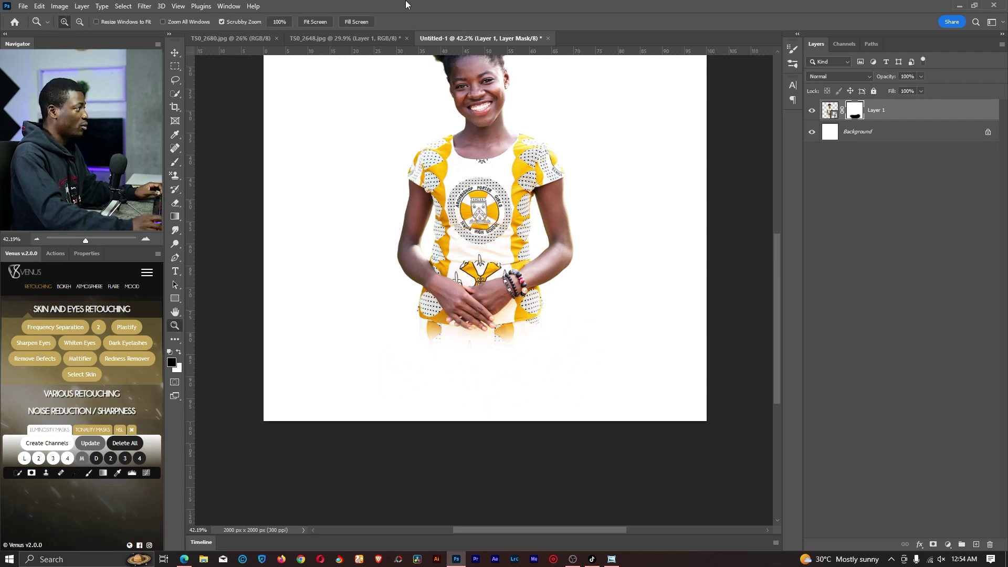
click(325, 22)
drag(509, 224, 494, 225)
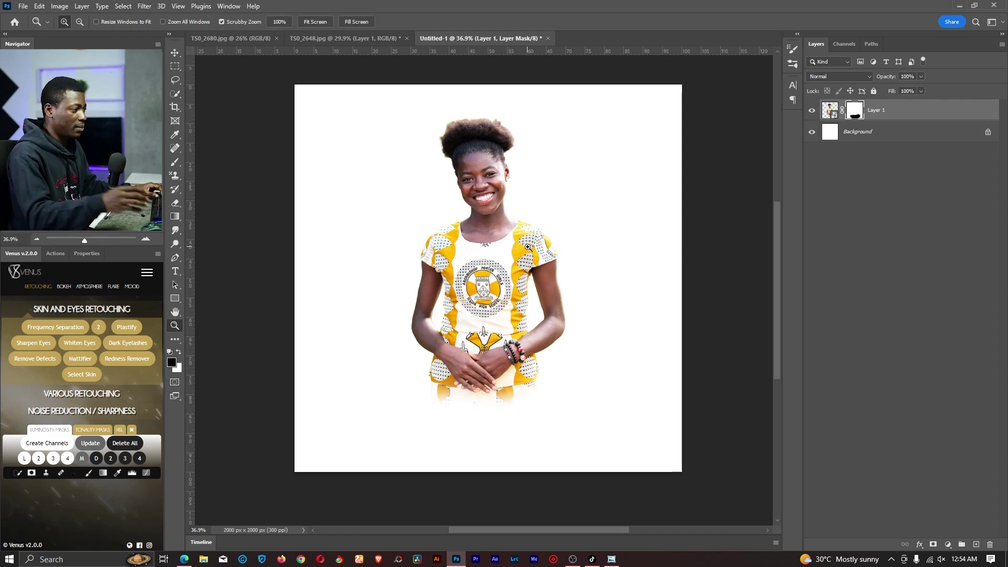
Step: Add a Solid Color fill layer above the Background, sampling the dress's yellow and adjusting it to #fec81a
click(871, 133)
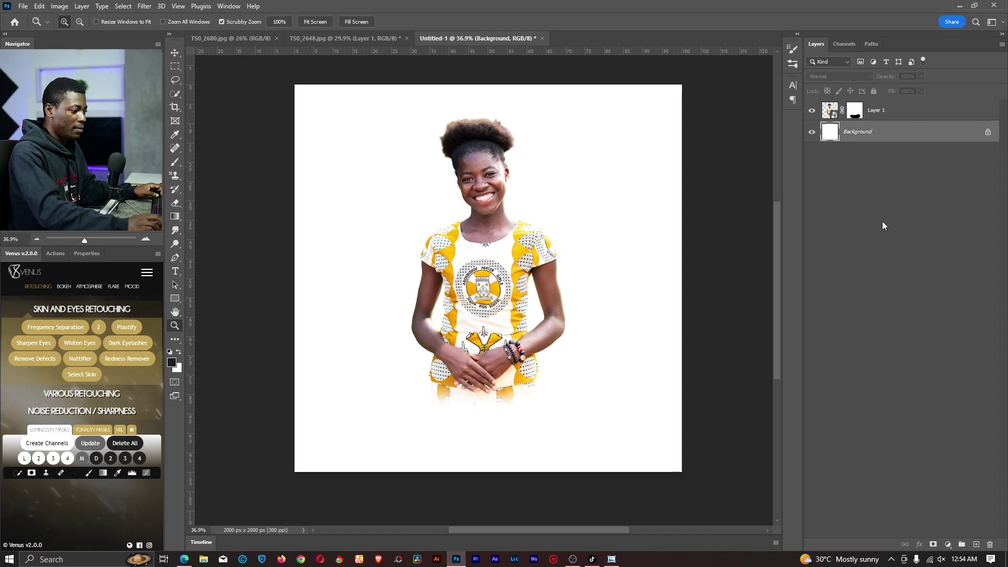
click(948, 544)
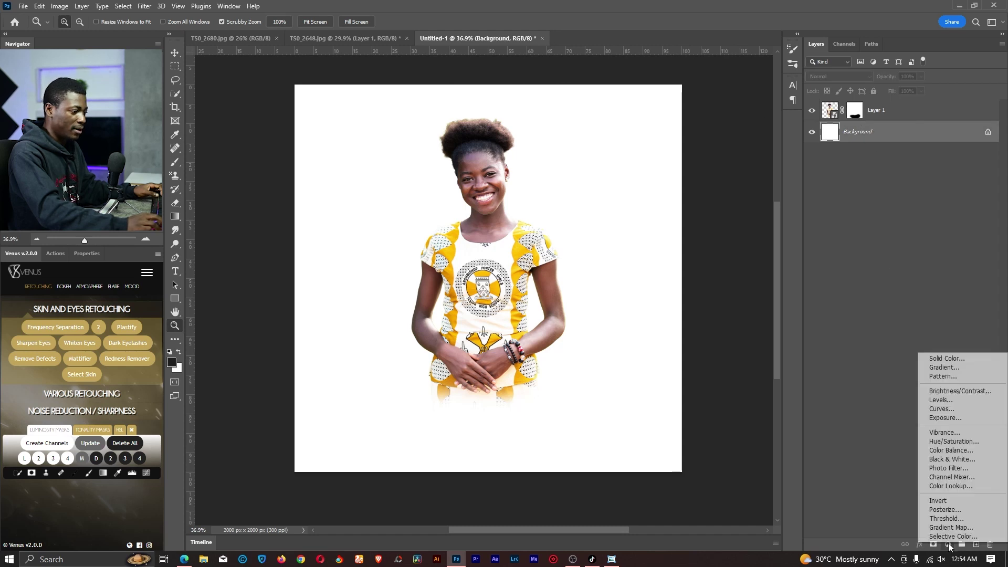
click(955, 358)
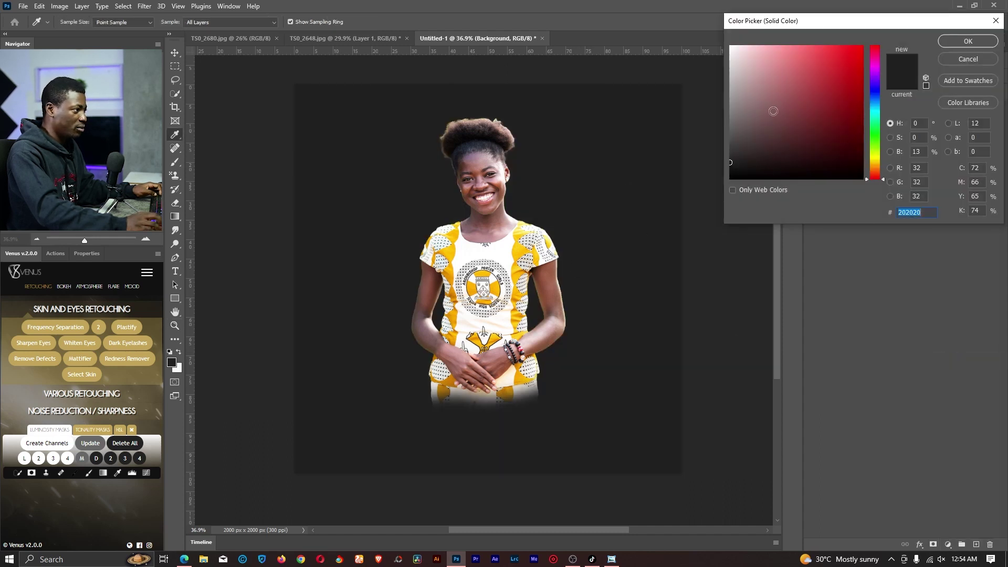
click(523, 243)
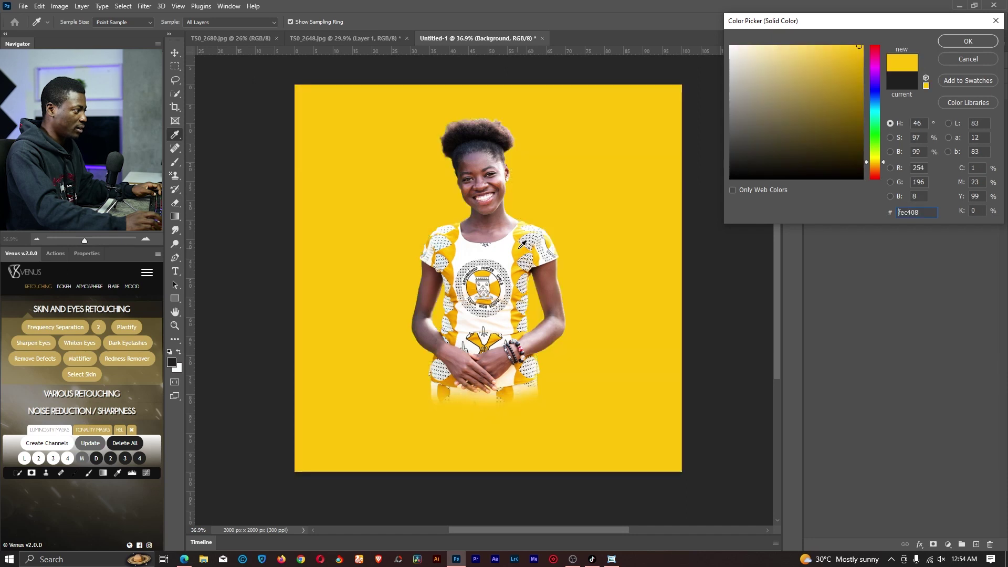
click(844, 45)
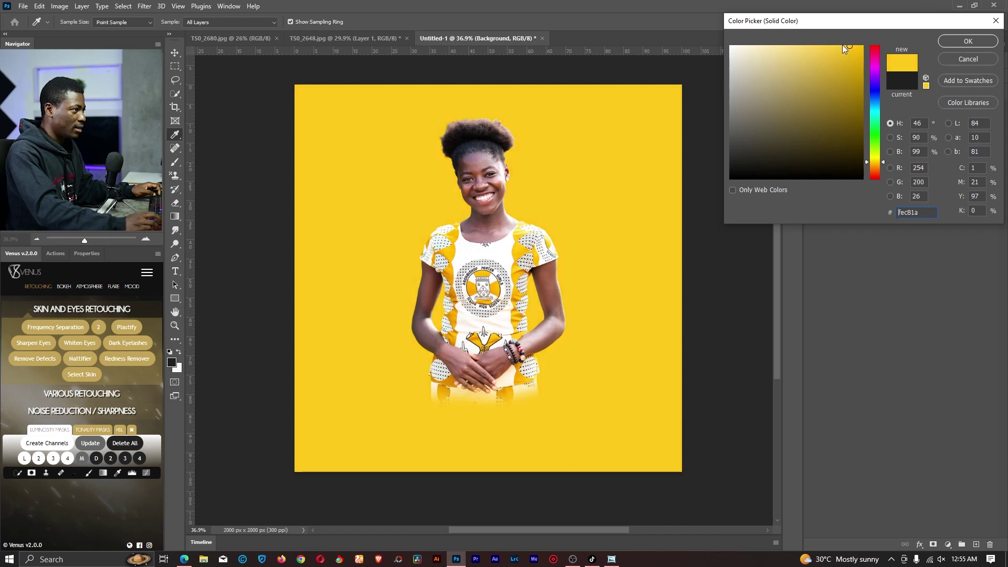
click(952, 40)
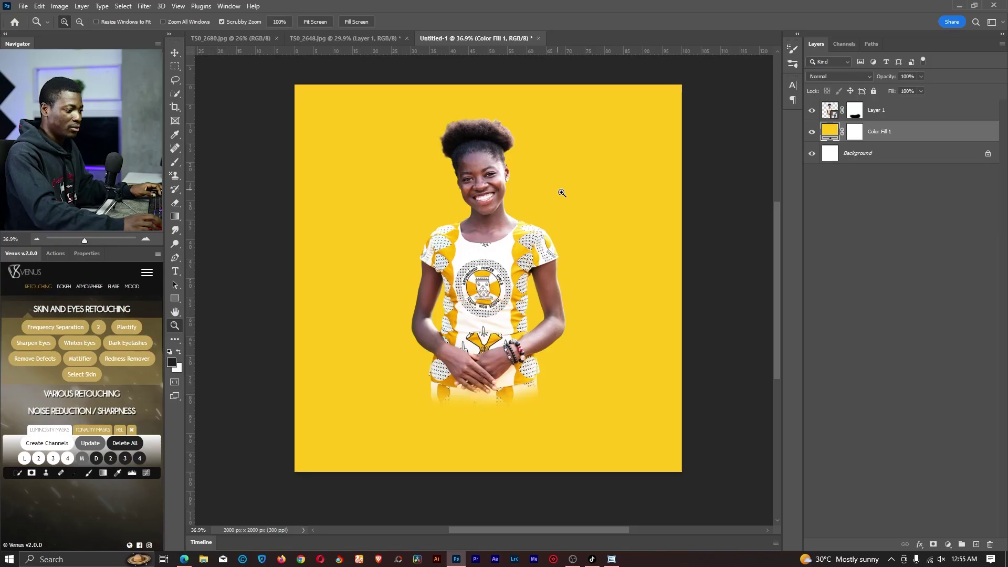
Step: Add a Gradient fill layer above the yellow fill and set the gradient's starting color stop to #ffdf78
click(947, 545)
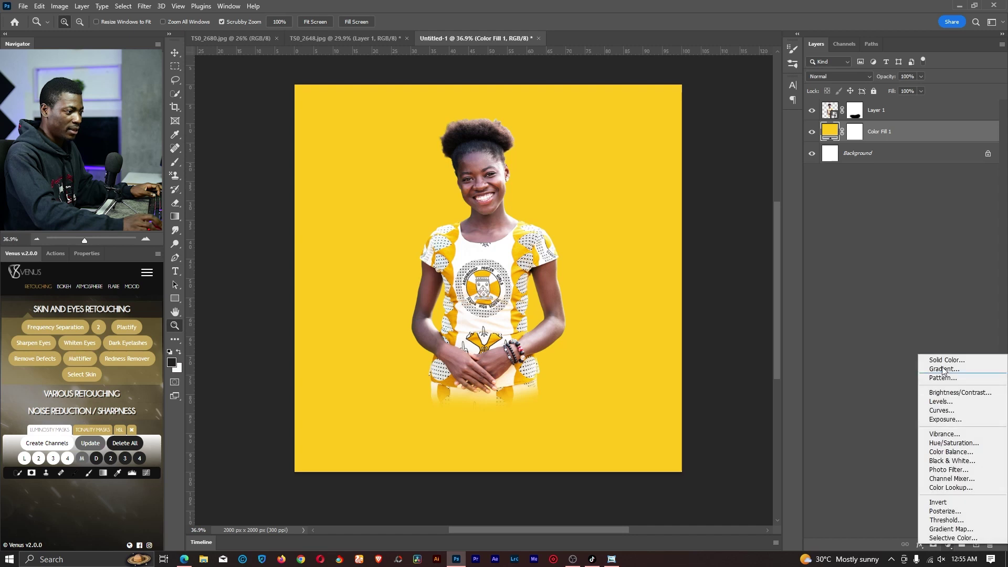
click(944, 369)
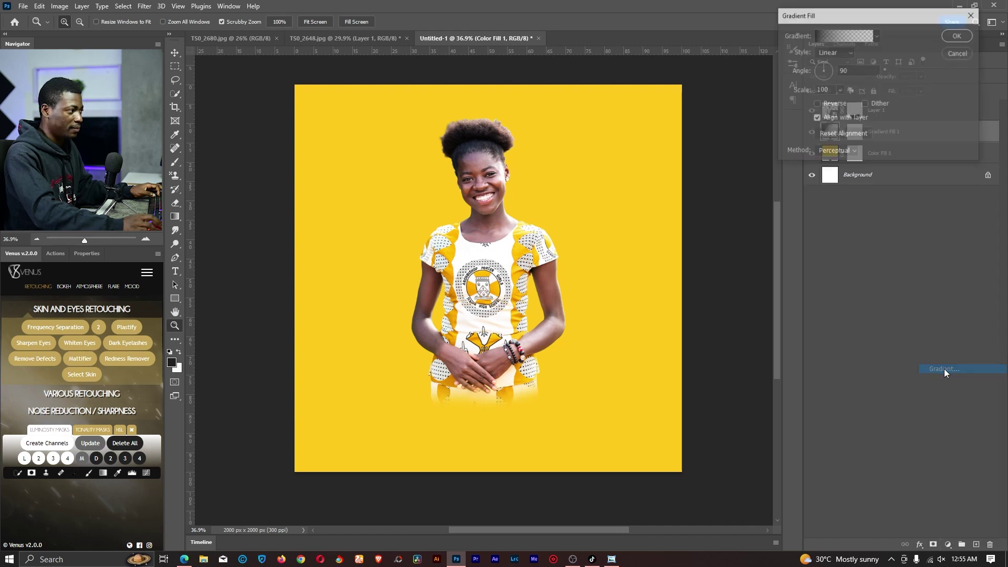
click(818, 33)
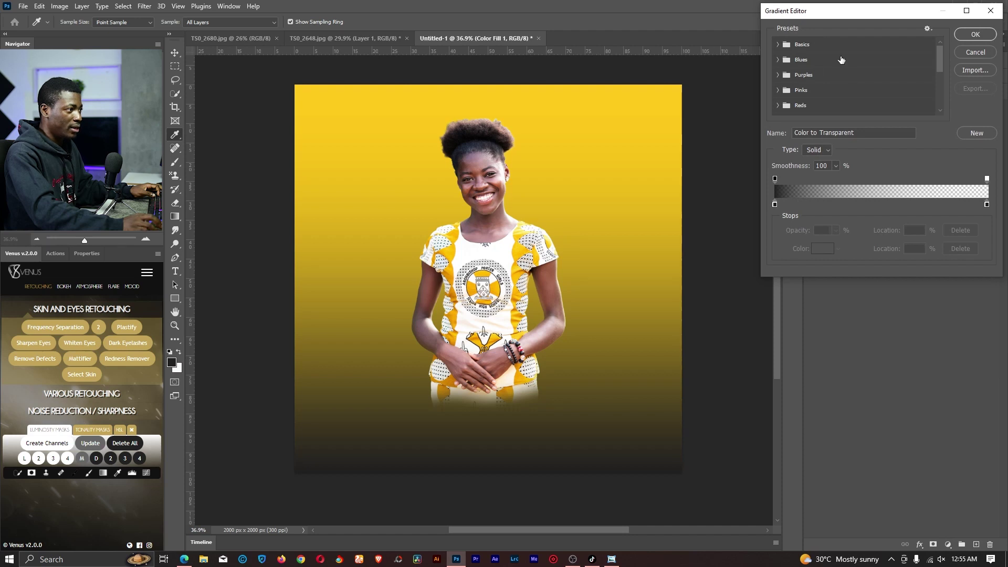
click(774, 204)
click(987, 205)
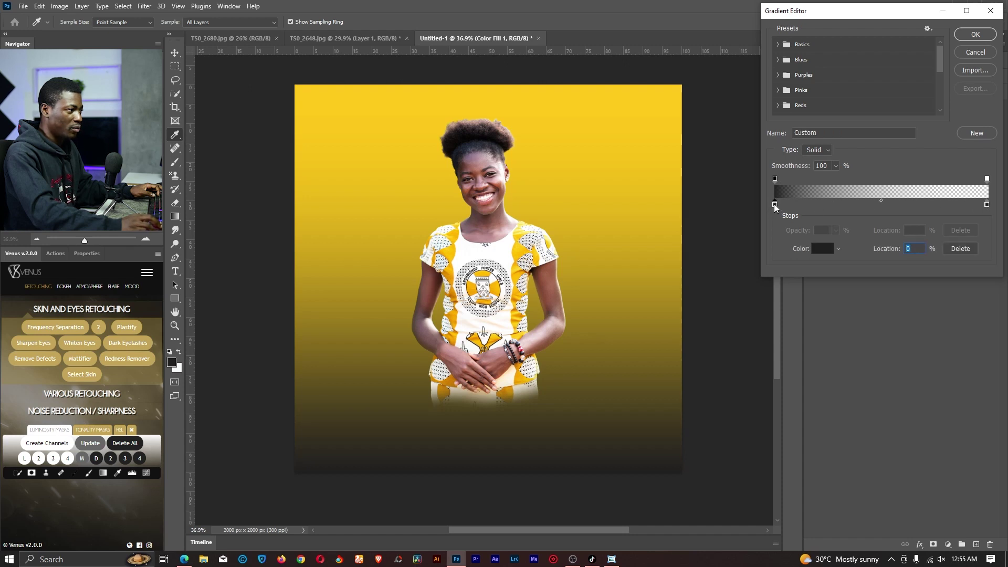
click(822, 249)
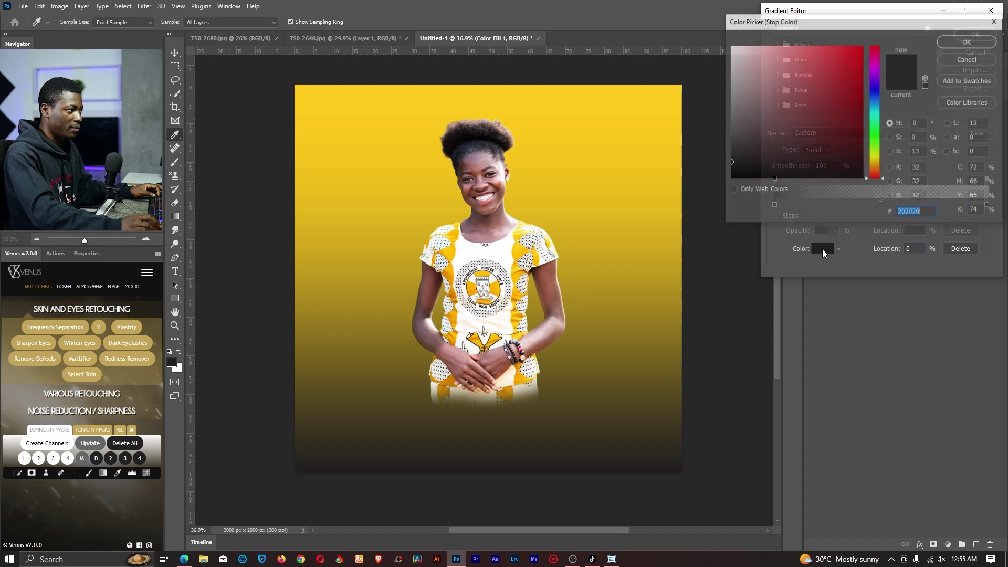
click(665, 94)
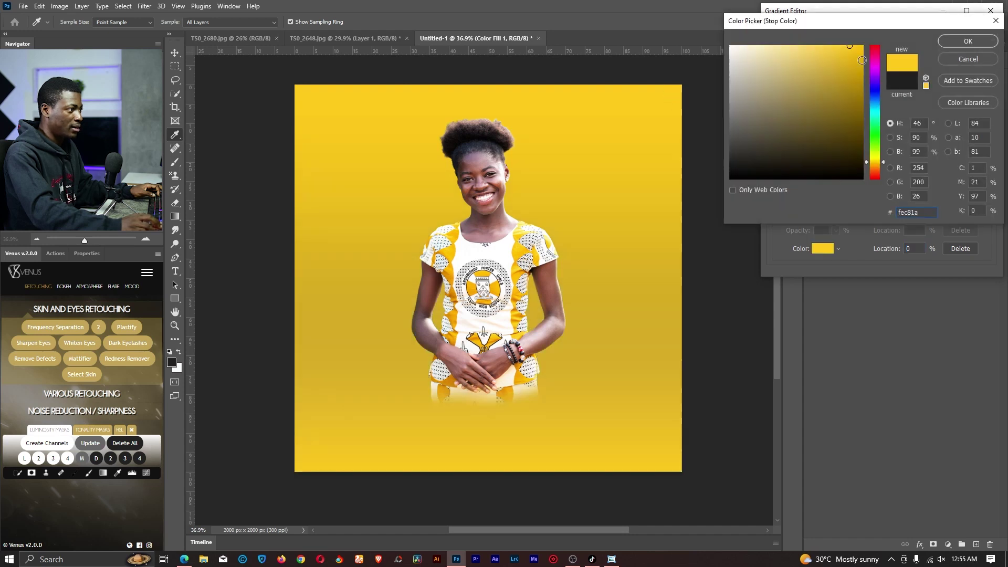
drag(834, 51, 804, 44)
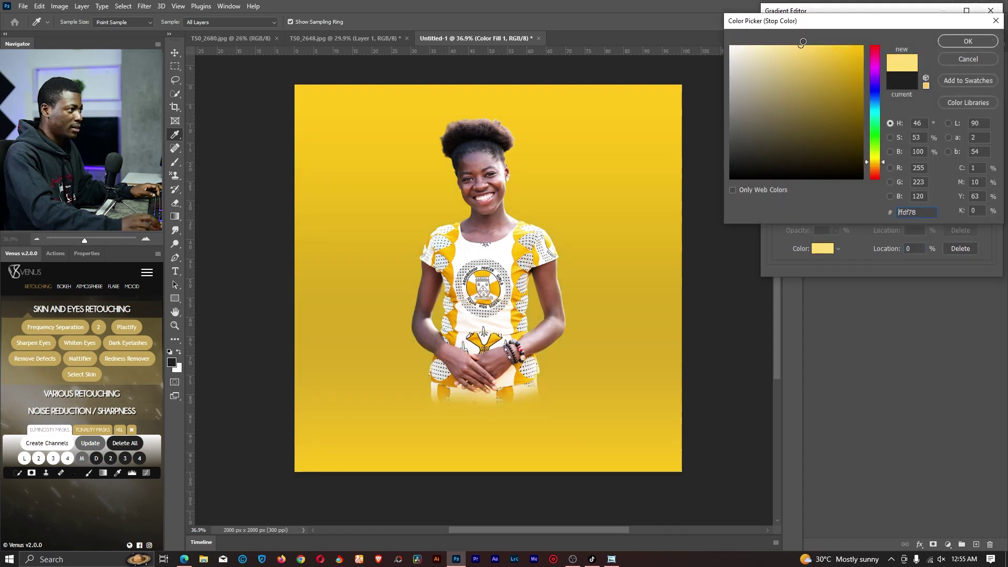
click(965, 44)
Step: Set the gradient's ending color stop to a yellow sampled from the canvas, adjusted to #fdd03f, and apply the edited gradient
click(987, 205)
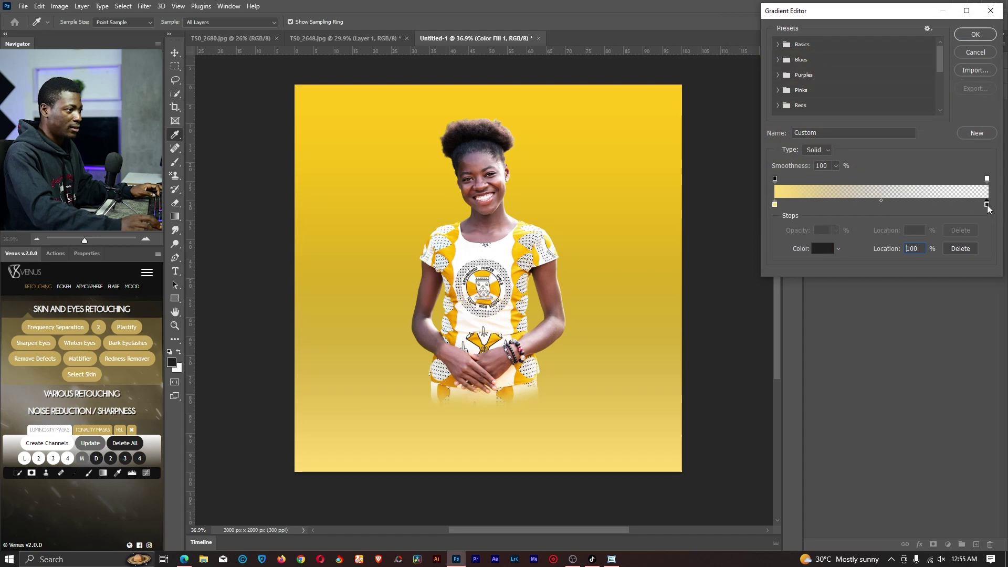
click(823, 254)
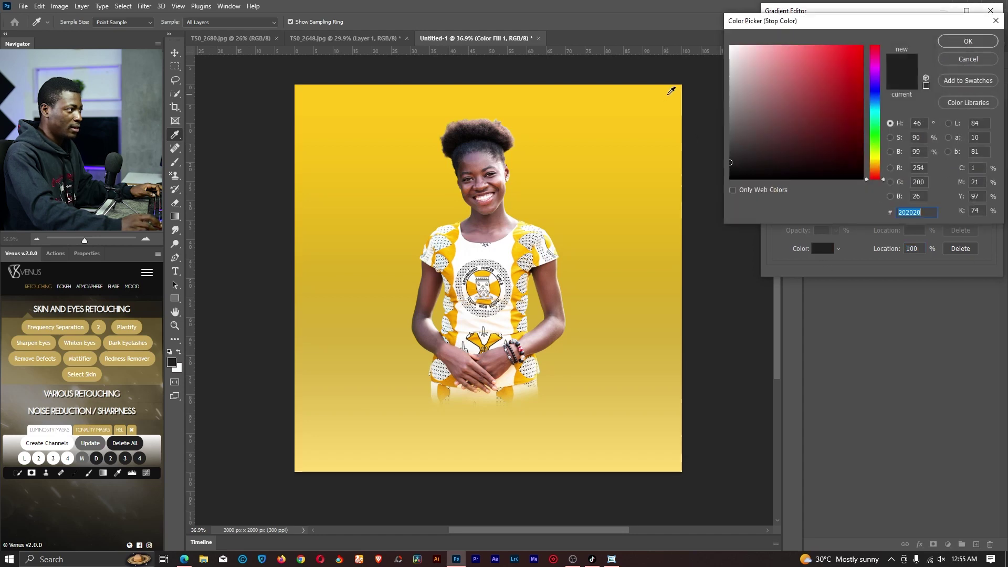
click(671, 90)
drag(837, 48, 831, 46)
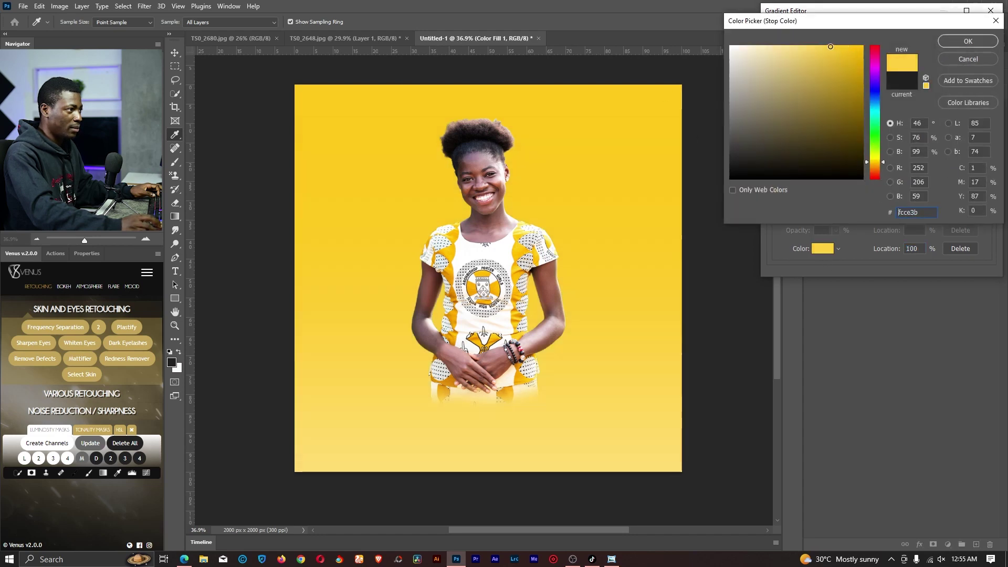
click(954, 40)
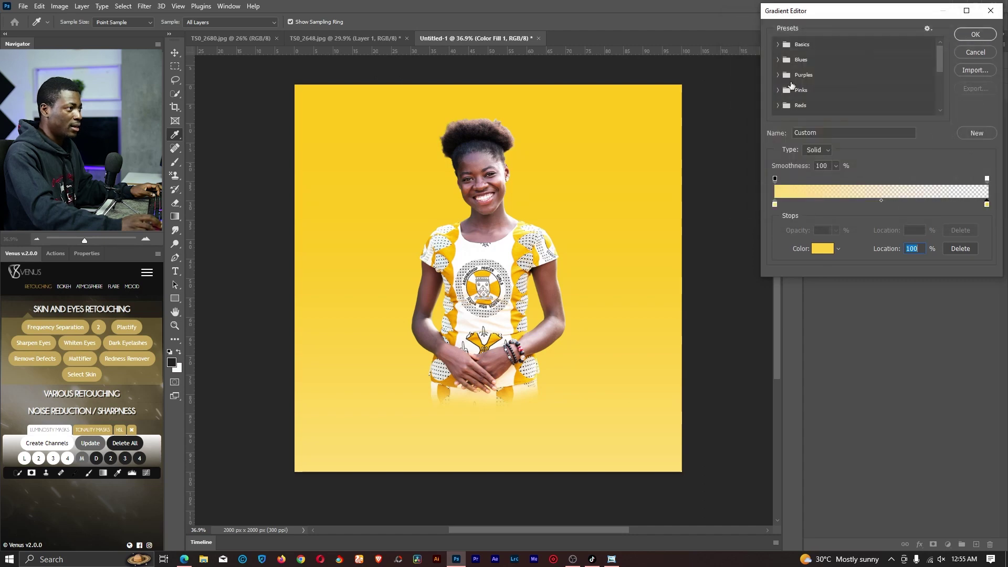
click(974, 36)
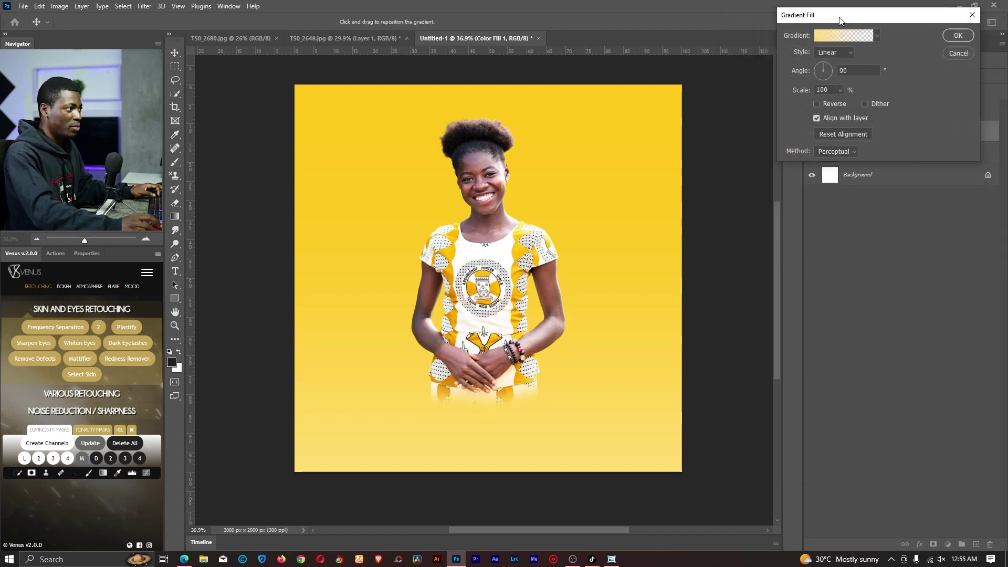
Step: Change the gradient fill's style to Radial and move its center up behind the woman's head and shoulders
click(828, 52)
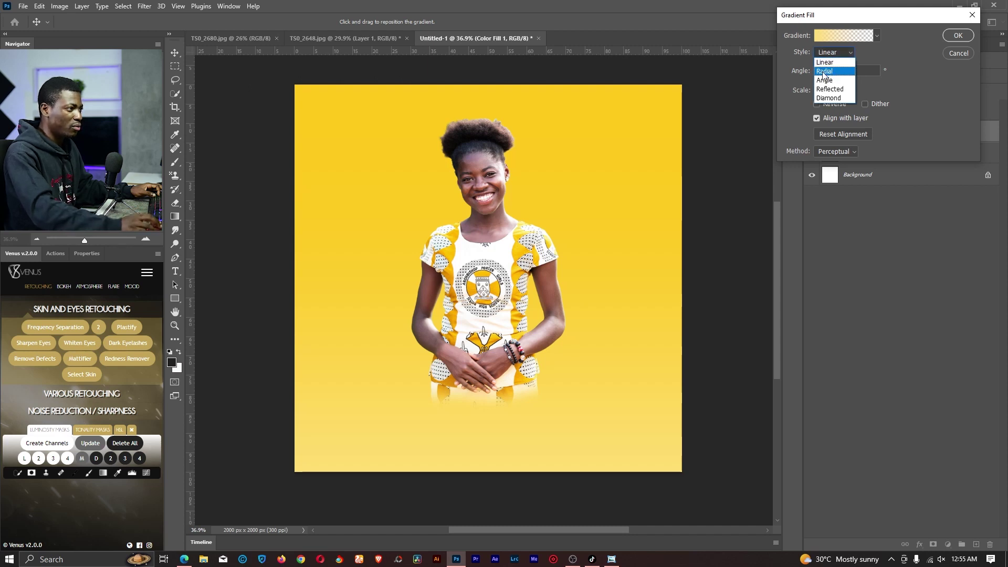
click(838, 72)
drag(519, 226, 504, 171)
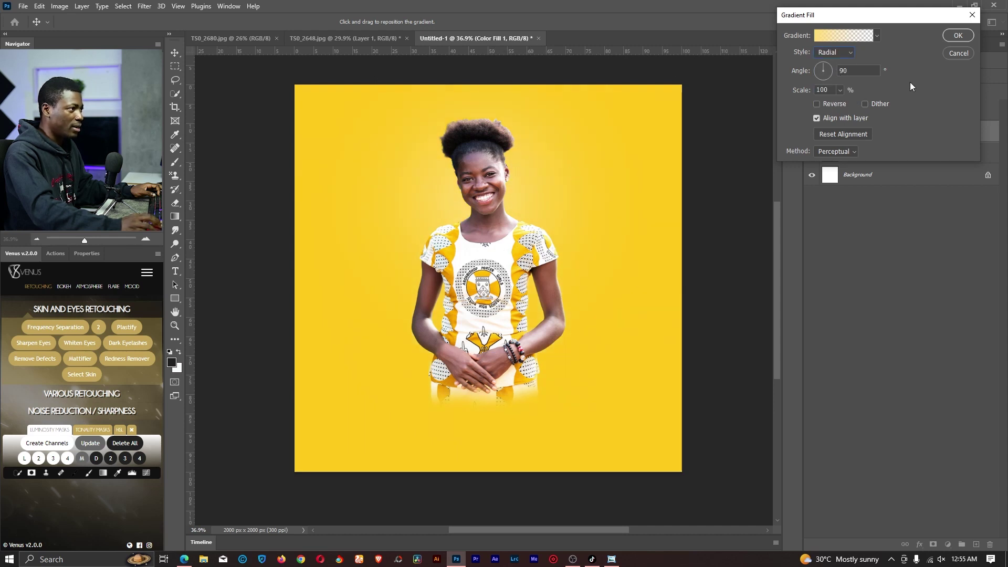
Step: Lighten the radial gradient's starting color stop to the pale cream #fff1c3
click(828, 36)
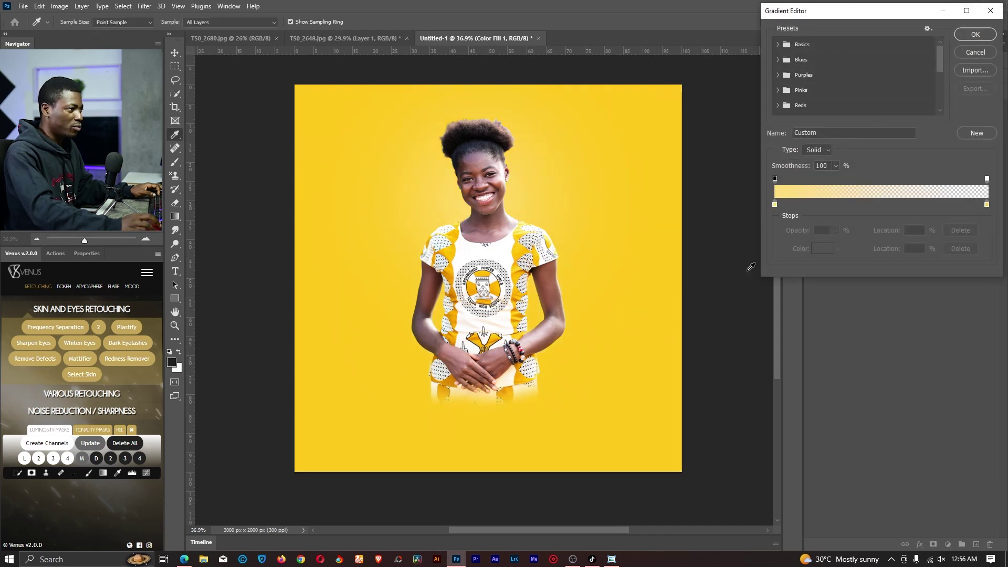
click(775, 204)
click(819, 248)
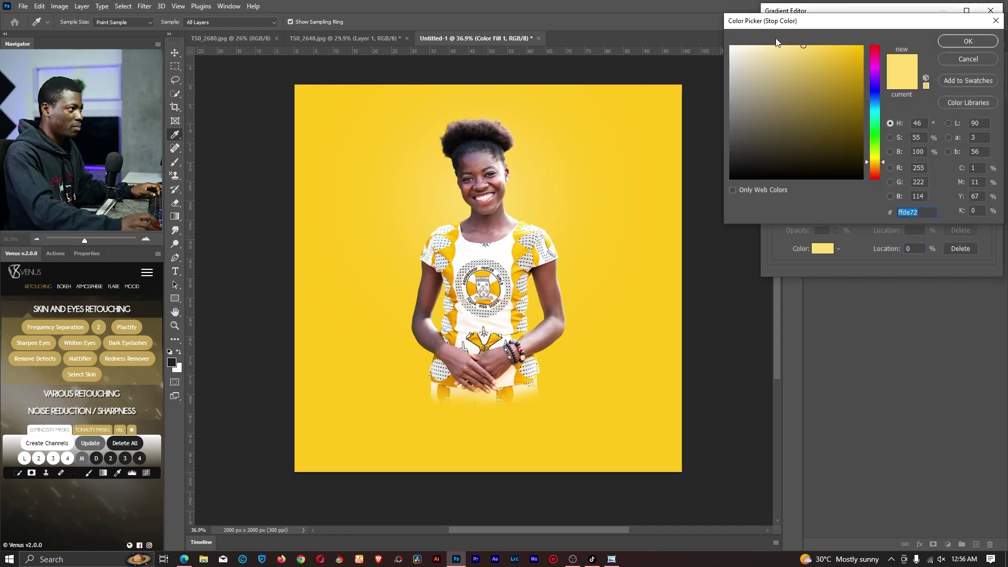
drag(771, 51, 762, 46)
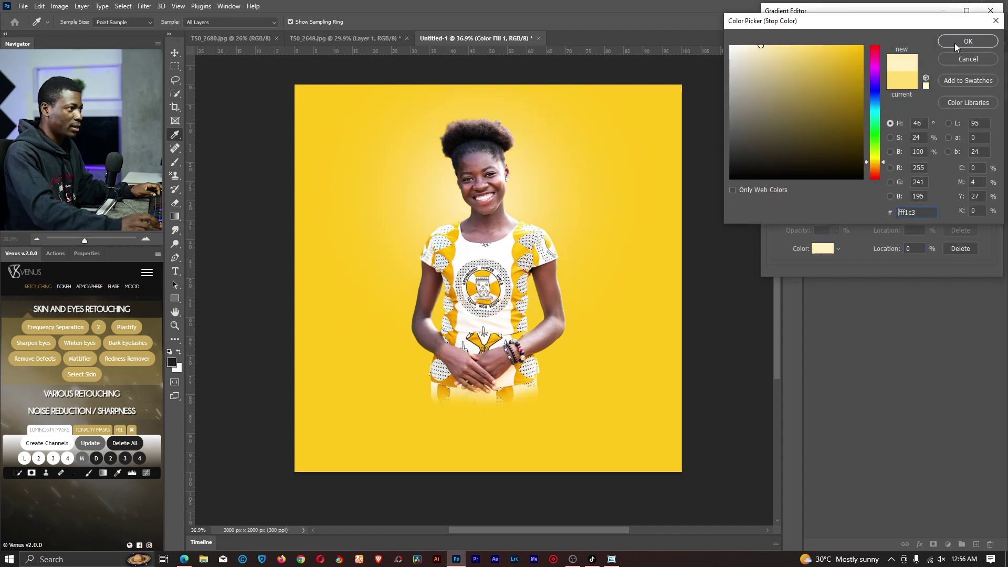
click(967, 40)
Step: Change the radial gradient's ending color stop to a paler yellow and apply the edited gradient
click(987, 204)
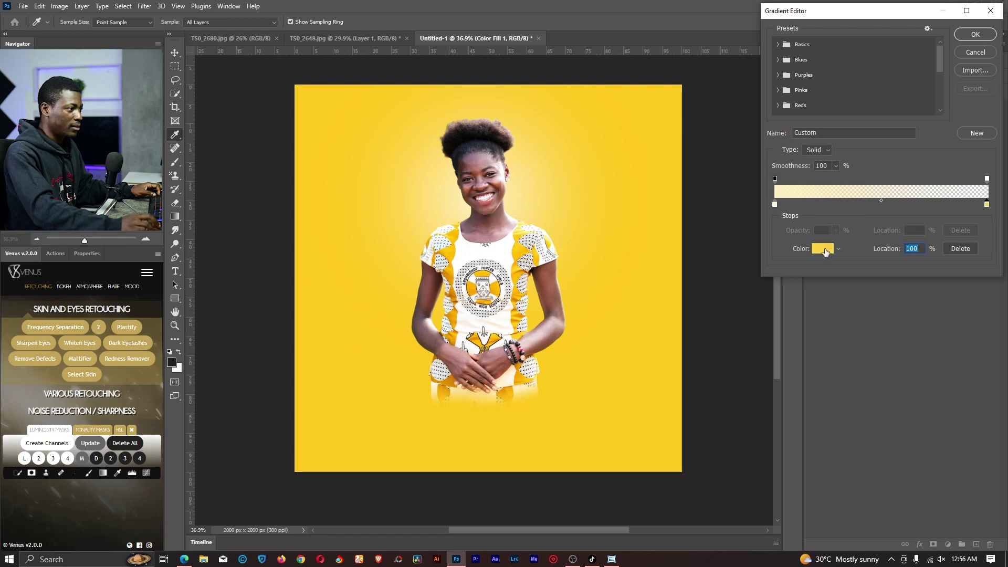
click(825, 253)
click(791, 45)
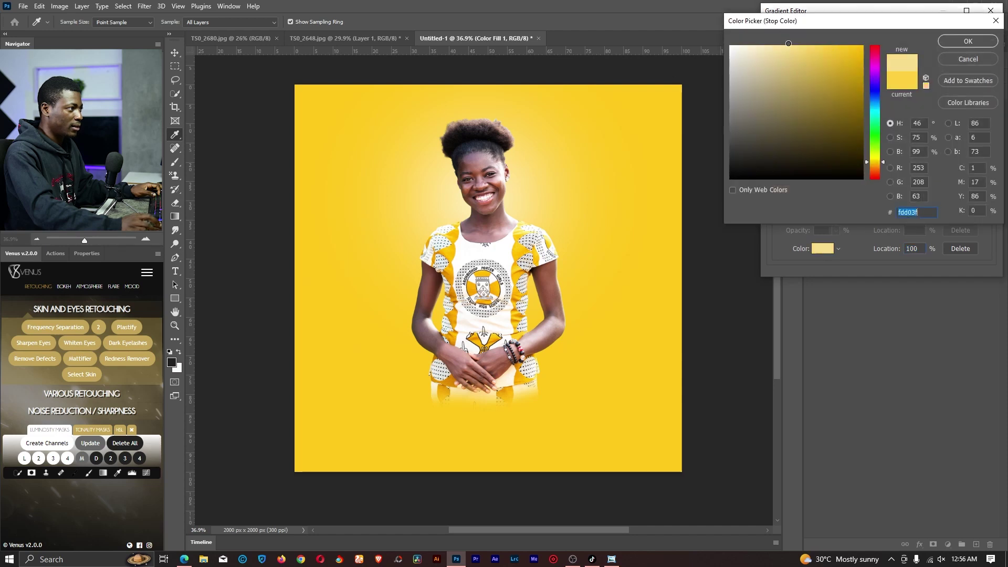
click(967, 42)
click(974, 34)
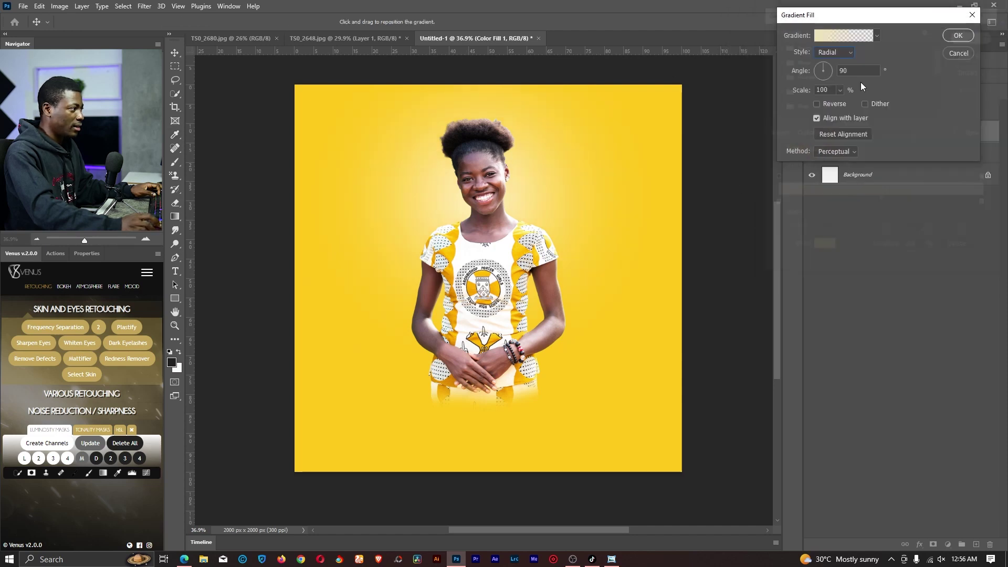
Step: Reposition the radial glow behind the woman's head, set its scale to 150%, and finish the gradient fill
drag(472, 205, 485, 183)
click(839, 90)
drag(845, 102, 843, 103)
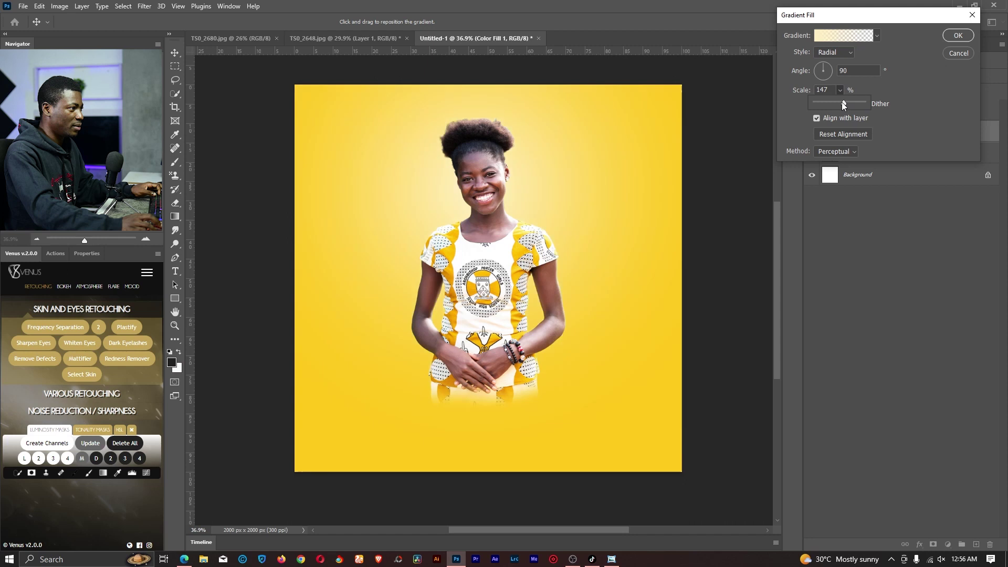
click(835, 89)
text(150)
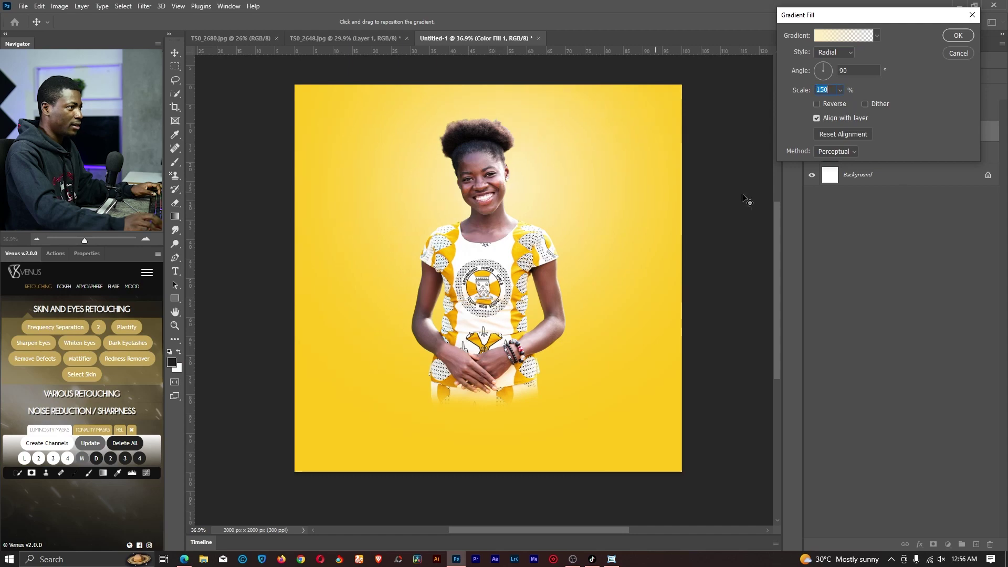
click(960, 34)
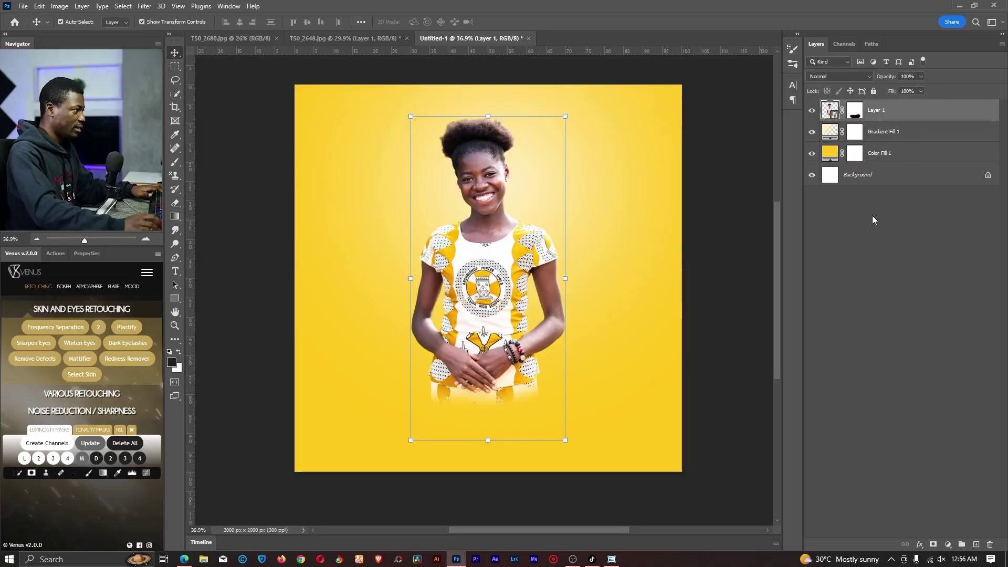
Step: Add a horizontal text layer reading "BIRTHDAY" over the woman's arm
key(t)
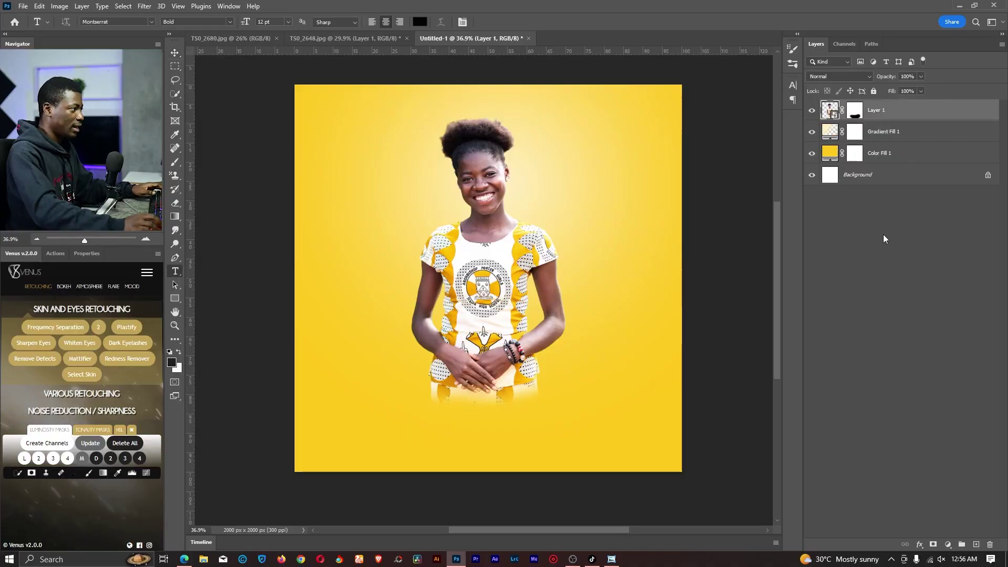
right_click(175, 271)
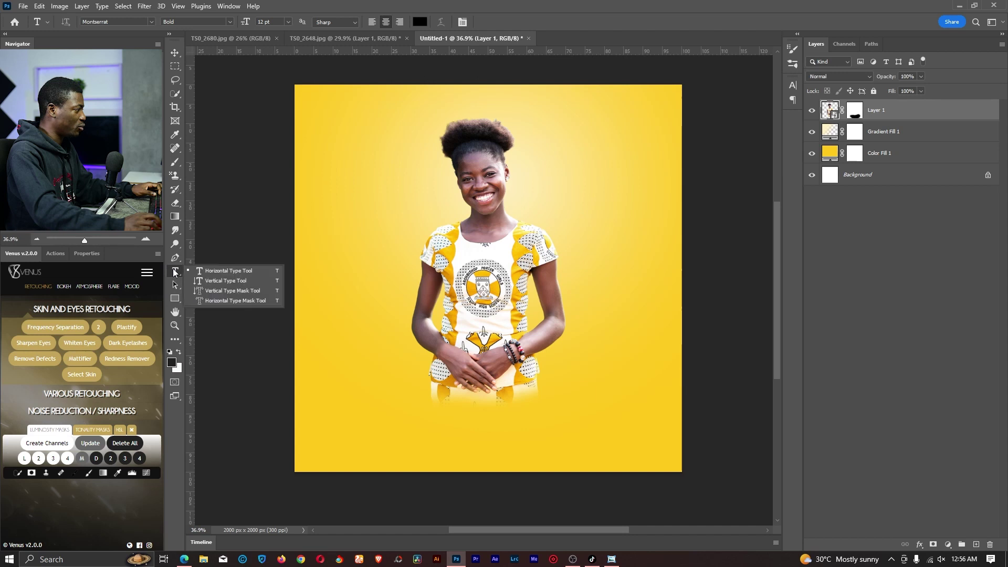
click(242, 270)
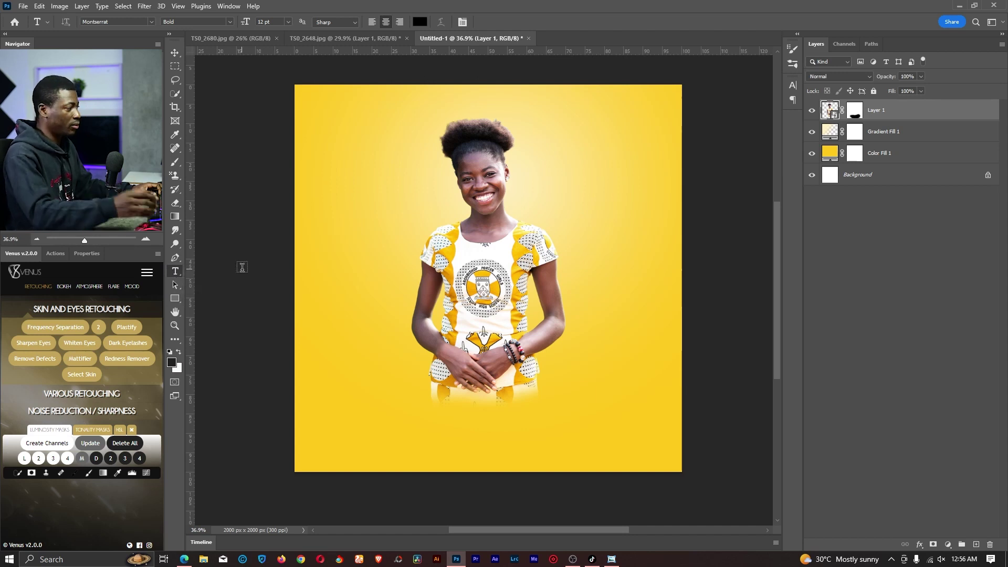
click(423, 280)
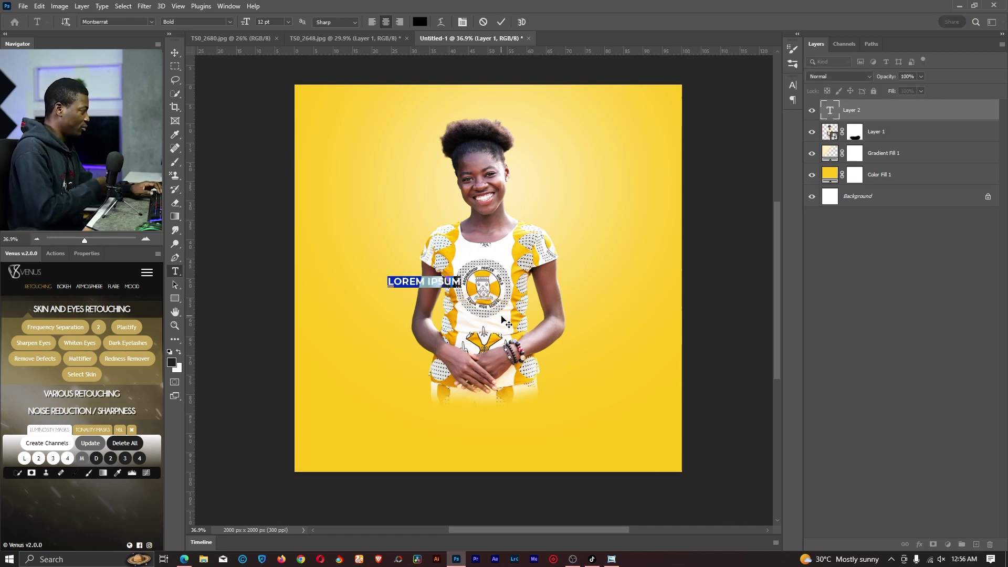
text(BIR)
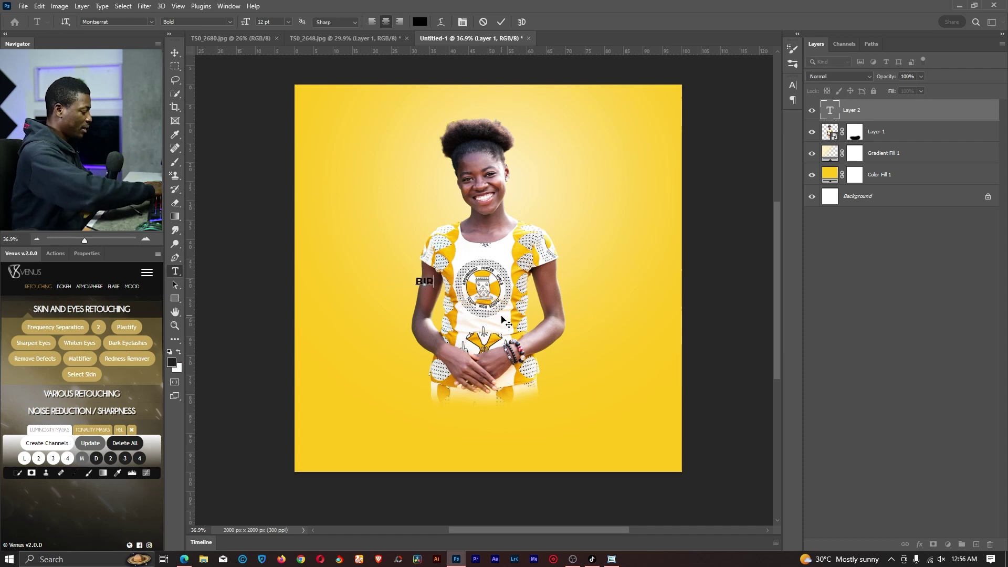
text(THDAY)
Step: Enlarge the BIRTHDAY text to 63 pt and move it down across the woman's hands
key(ctrl+a)
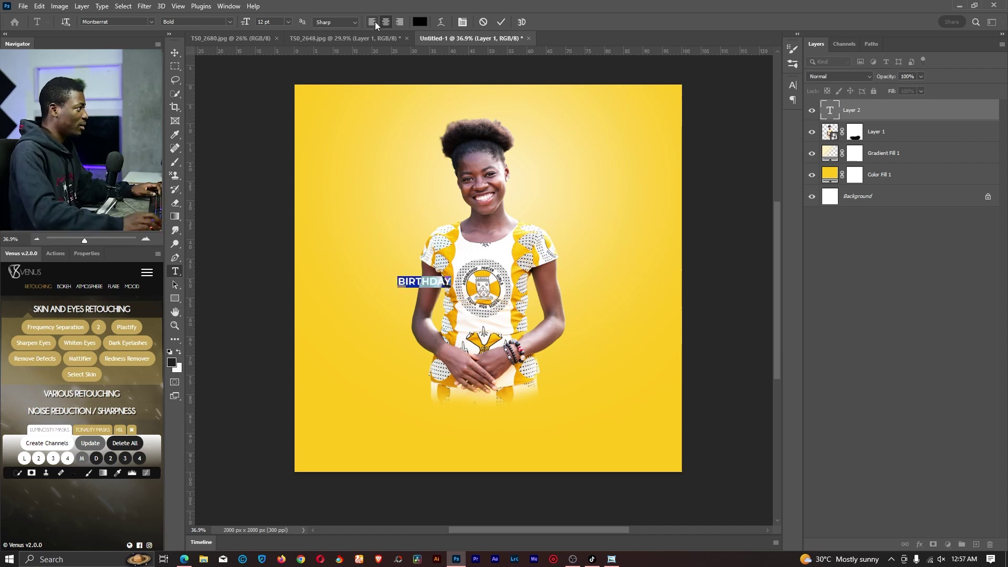
drag(242, 21, 342, 152)
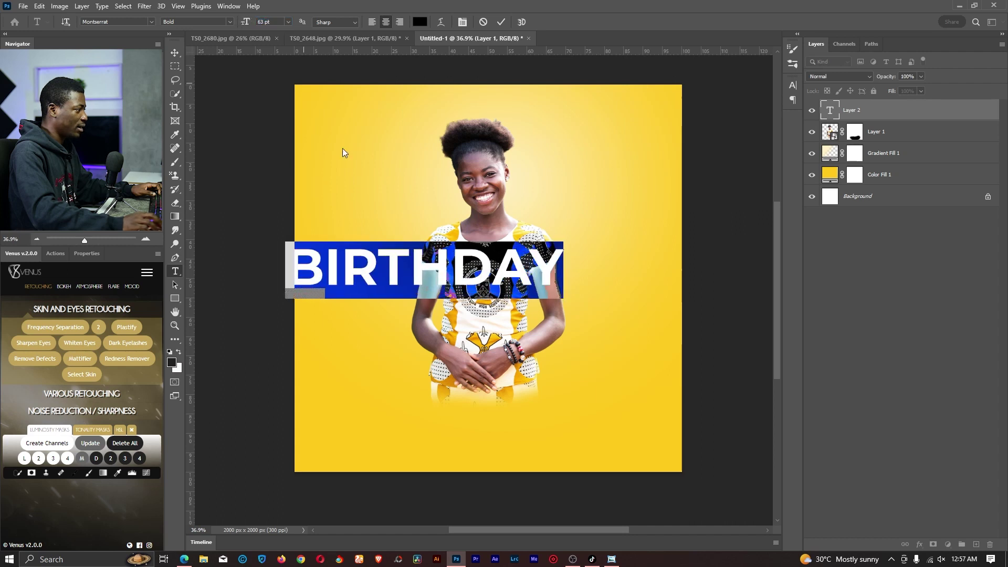
click(426, 268)
drag(460, 310, 516, 398)
Step: Change the color of the whole BIRTHDAY text to white, #ffffff
key(ctrl+a)
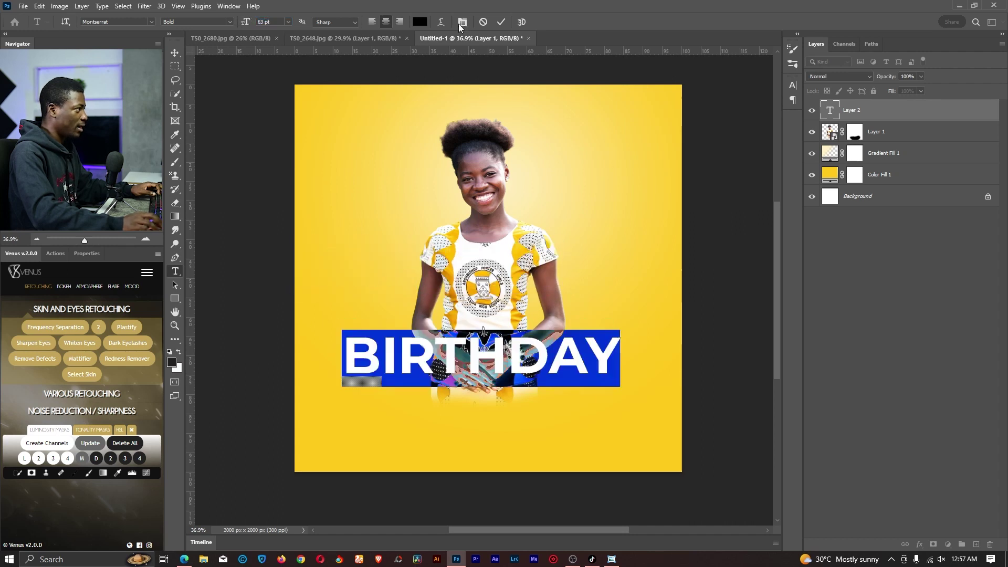
click(419, 22)
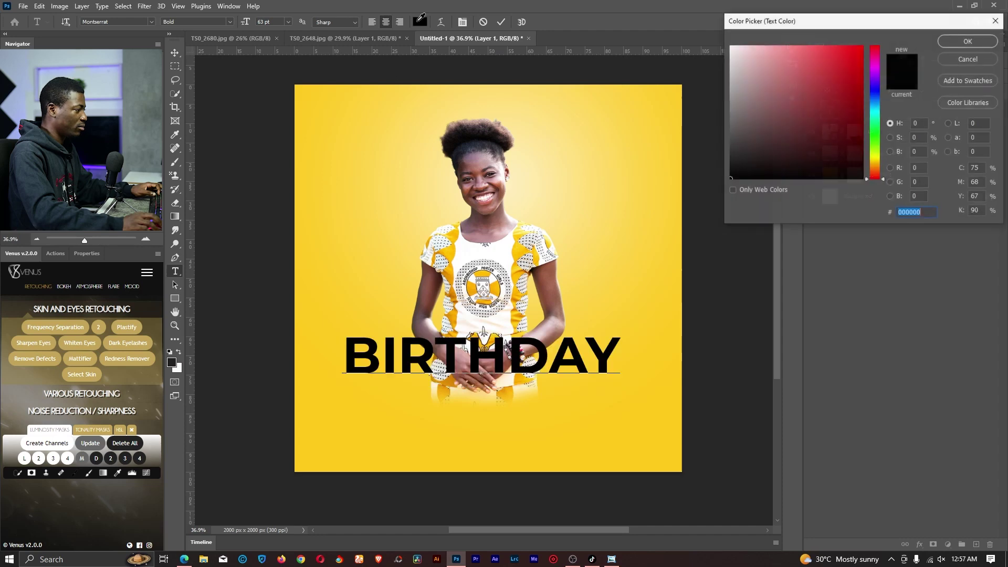
drag(792, 80, 708, 34)
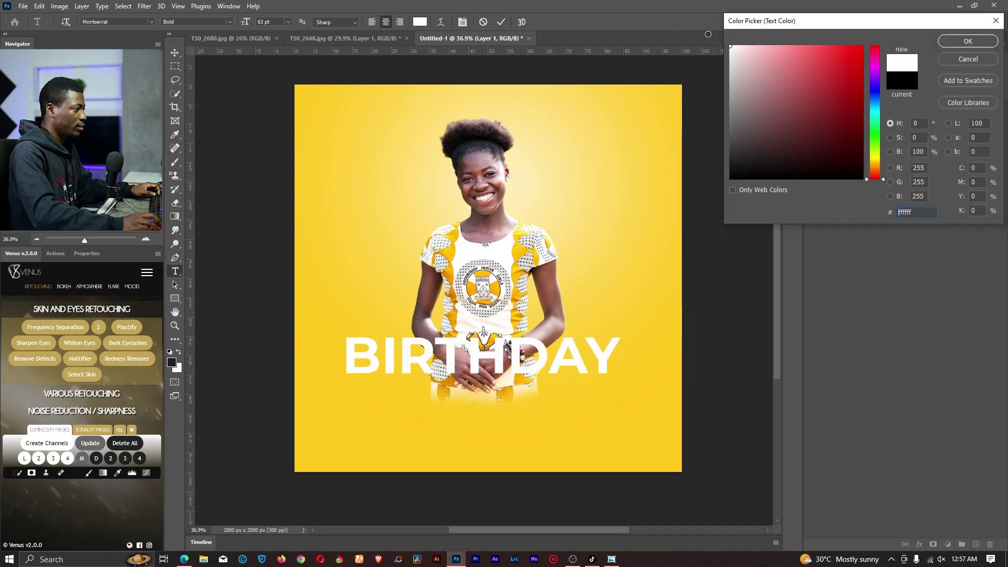
click(948, 42)
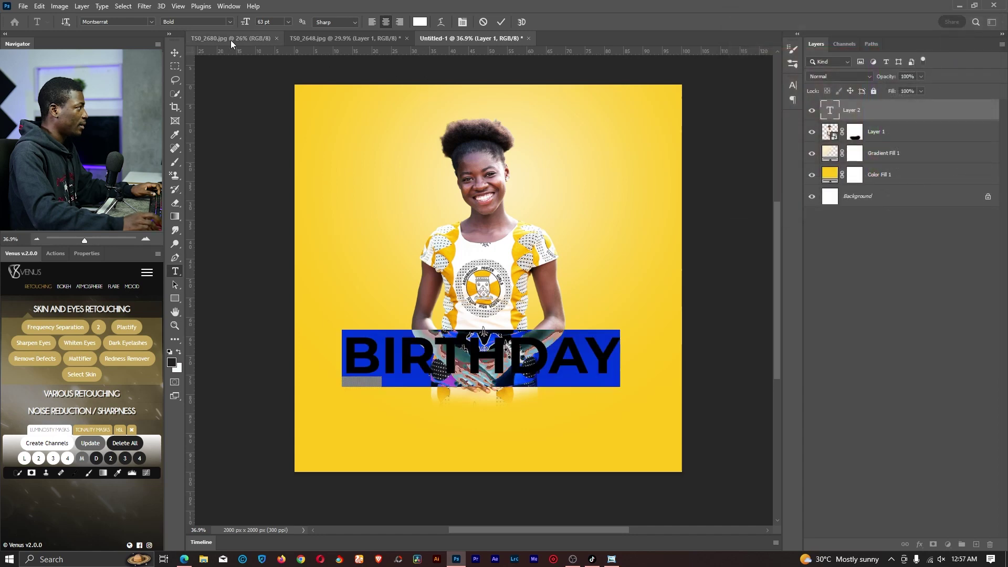
Step: Change the BIRTHDAY text's font to Abraham Demo Regular and move it down over the faded skirt edge
click(128, 22)
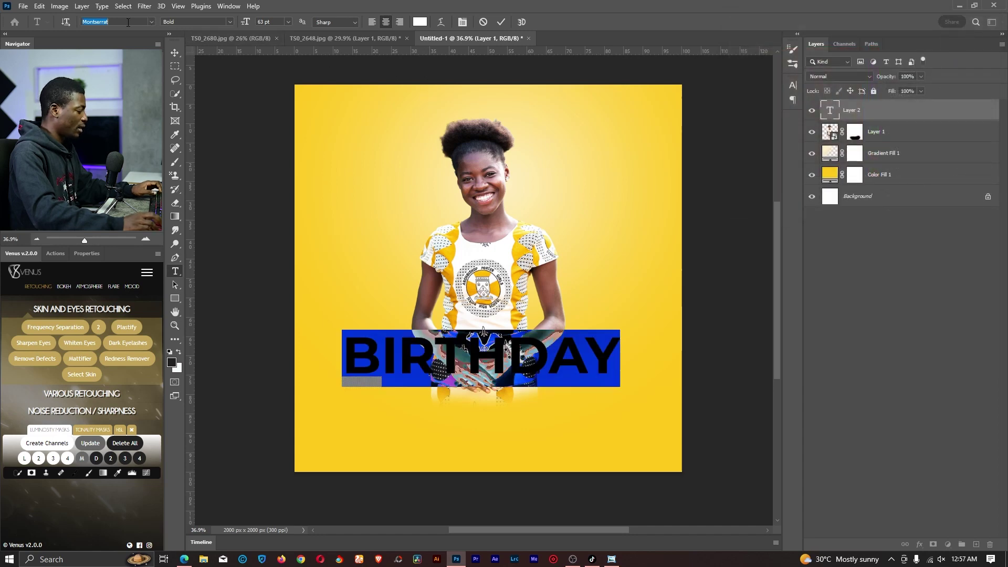
text(braham)
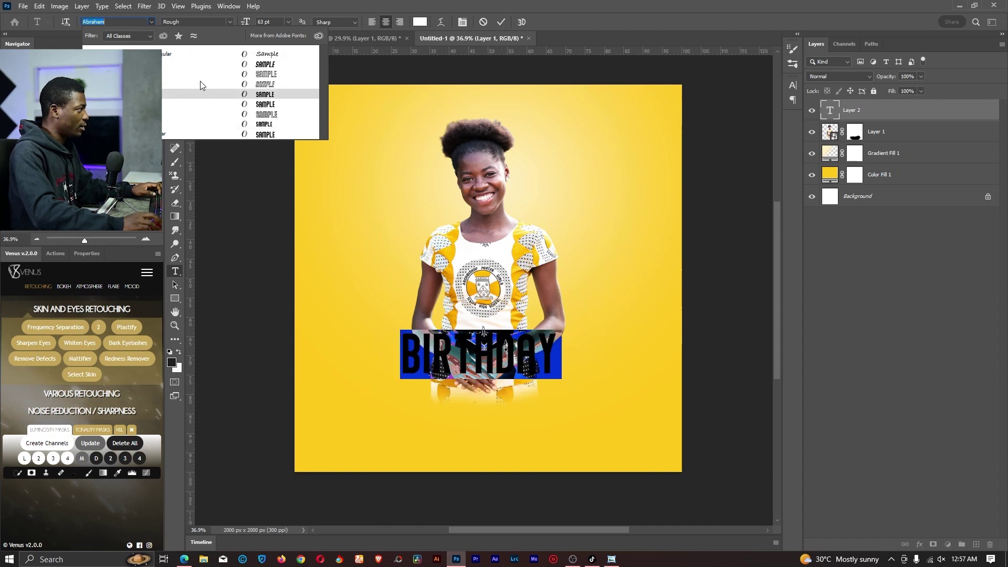
click(200, 64)
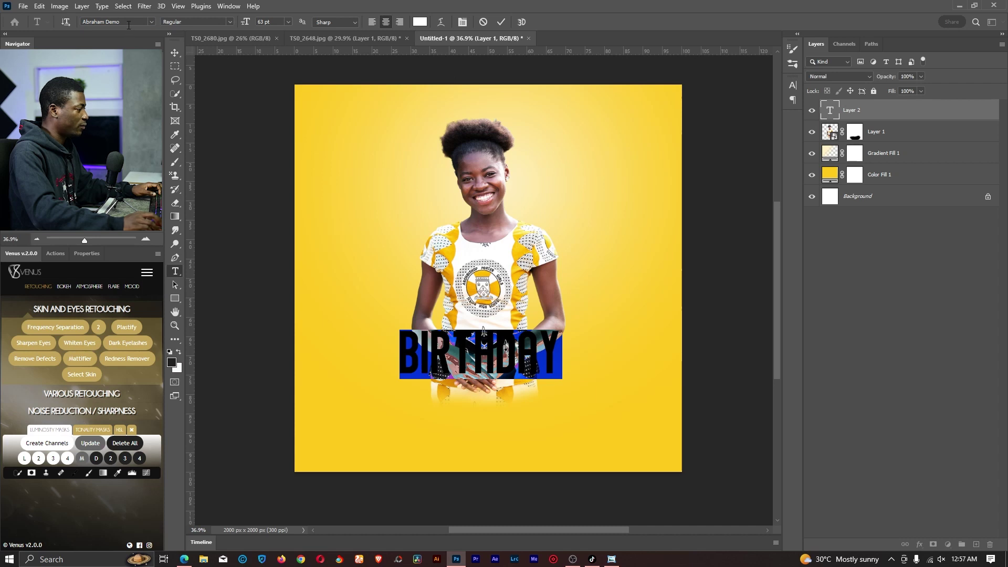
click(454, 352)
drag(505, 417, 514, 456)
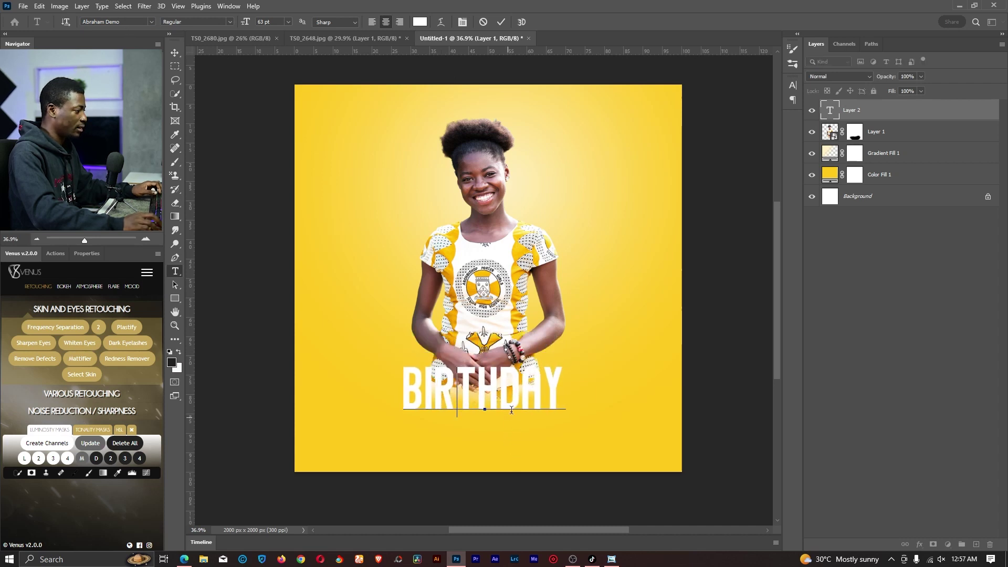
Step: Set the BIRTHDAY text's size to 72 pt and commit the text
drag(562, 380, 391, 371)
click(288, 22)
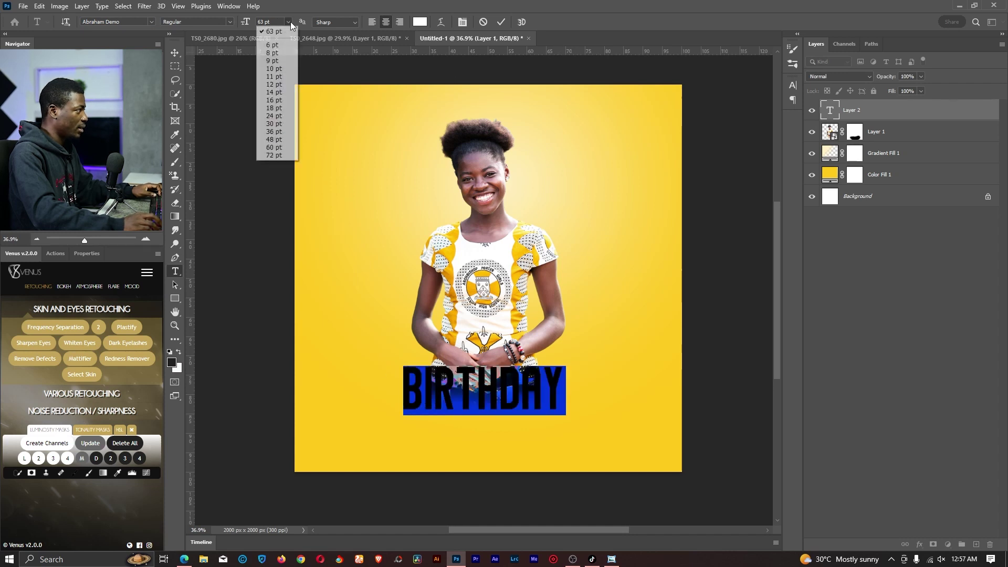
click(276, 158)
click(502, 402)
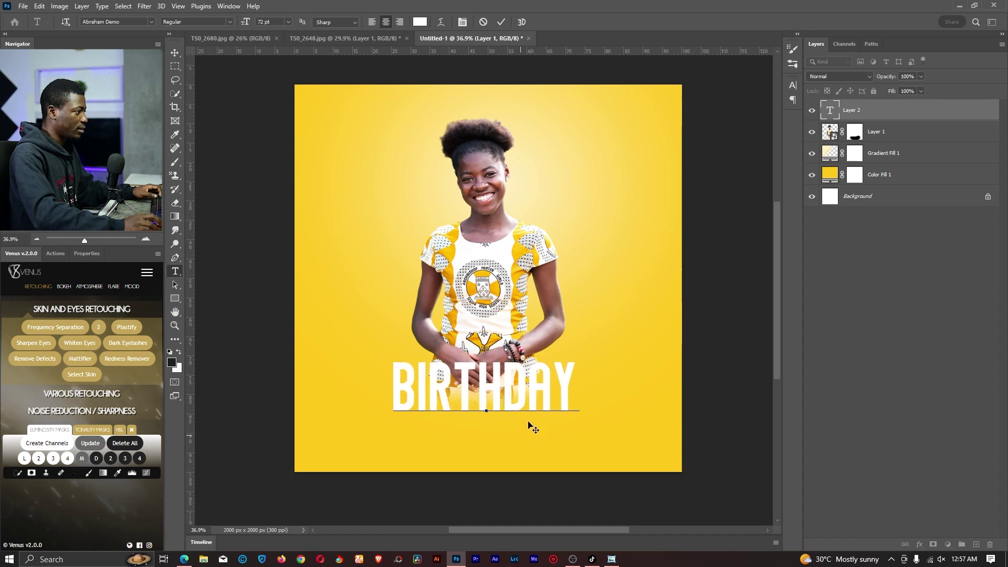
click(500, 22)
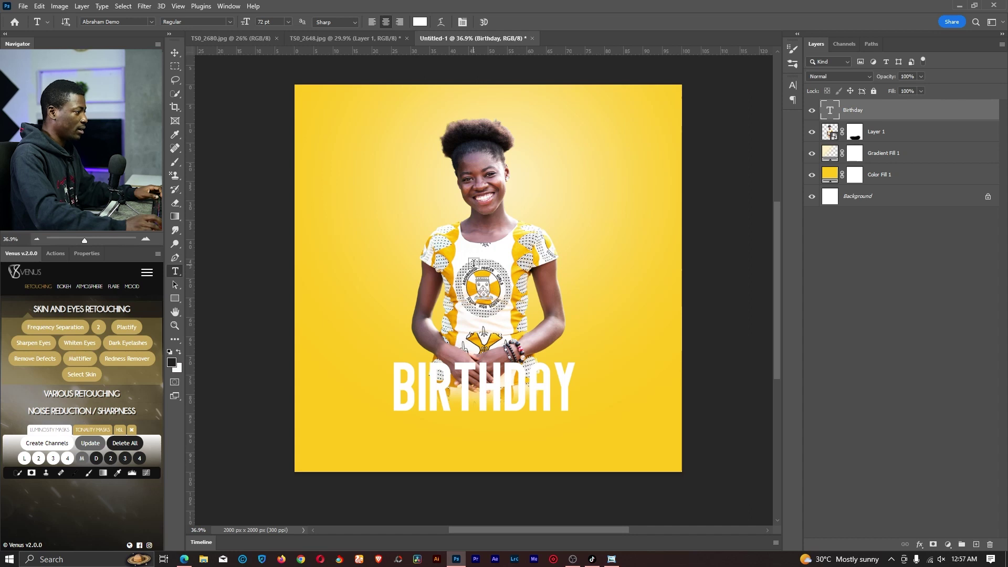
Step: Add the text "A GLORIOUS" over the woman's chest and set its font to Gotham
click(473, 263)
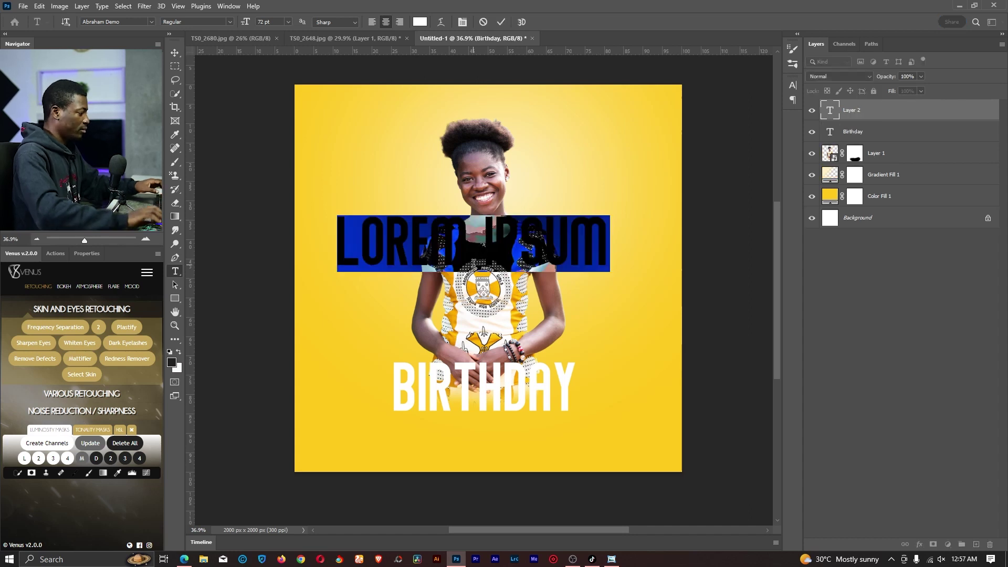
text(A GLORIO)
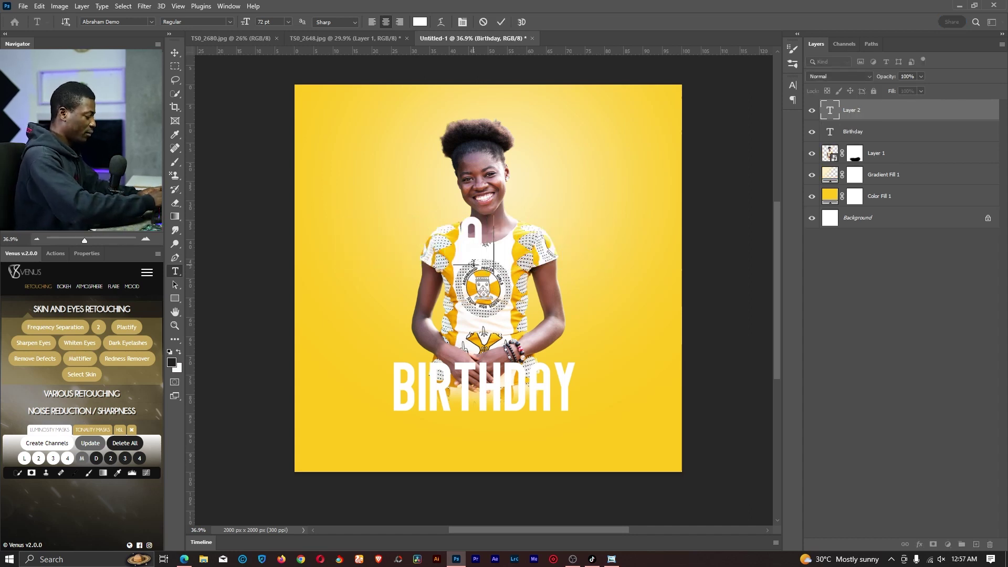
text(US)
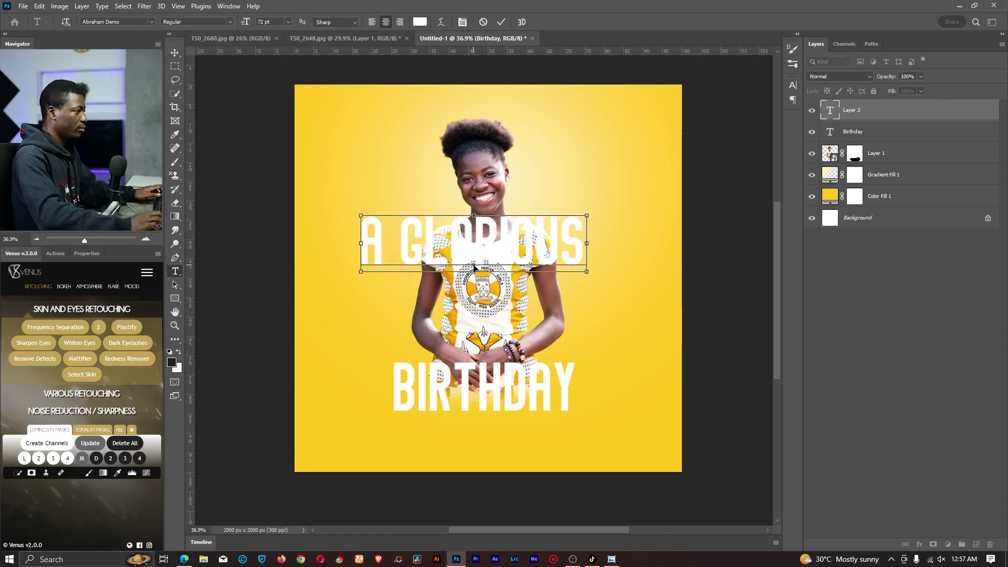
key(ctrl+a)
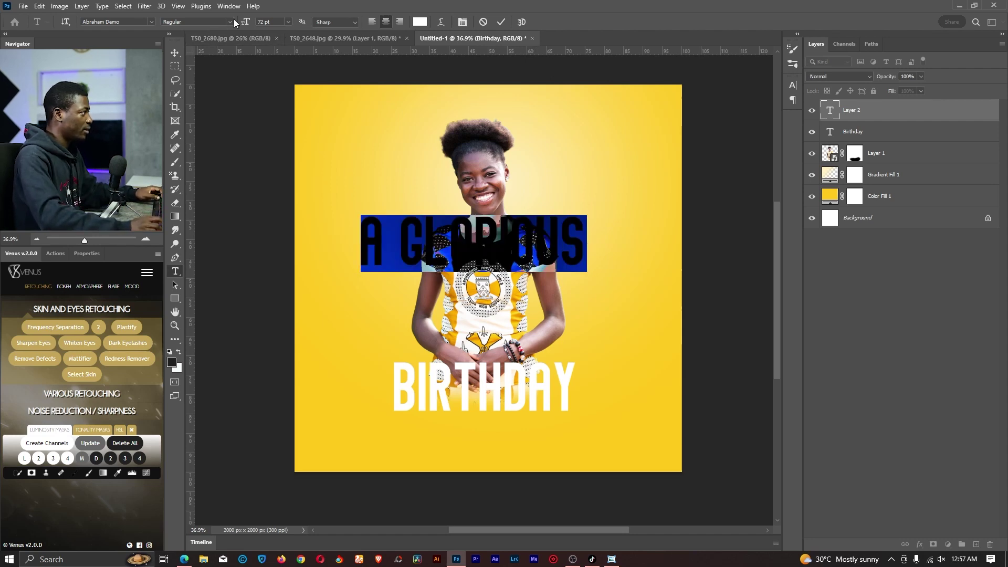
click(151, 21)
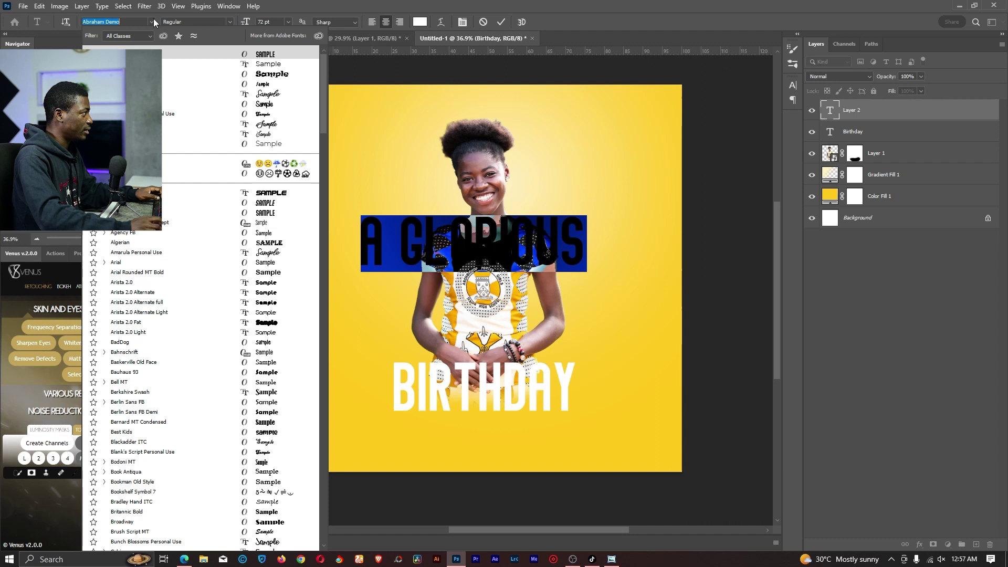
text(Gotham)
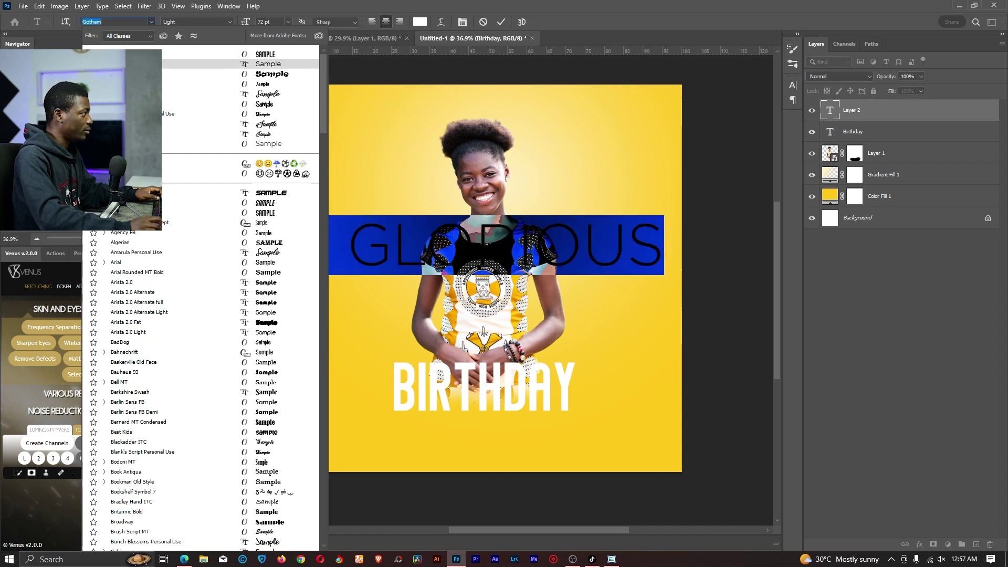
key(Return)
Step: Set the A GLORIOUS text's size to 18 pt and move it just above the start of BIRTHDAY
click(288, 22)
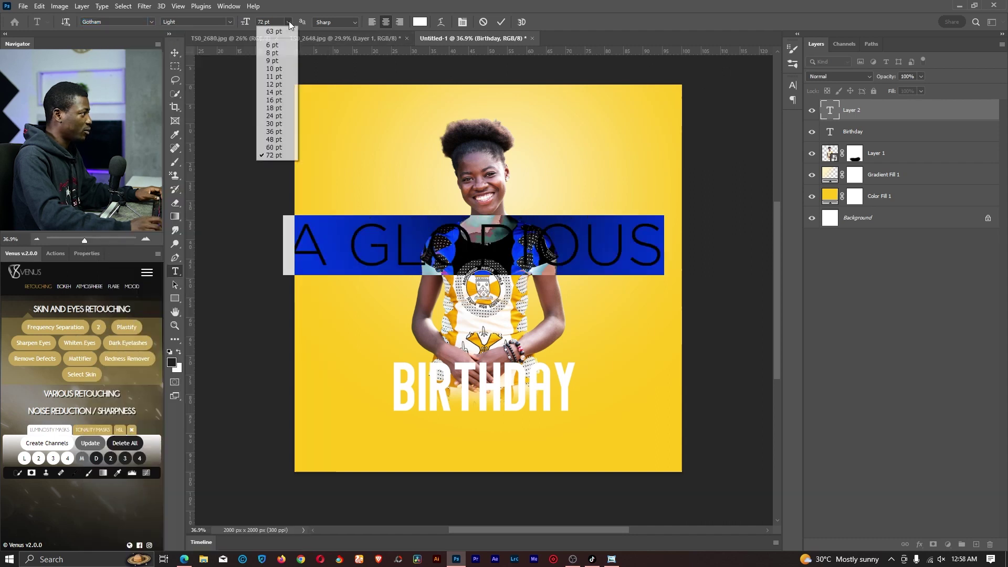
click(274, 107)
drag(496, 298, 463, 391)
Step: Change the font style of the whole A GLORIOUS text to Medium
key(ctrl+a)
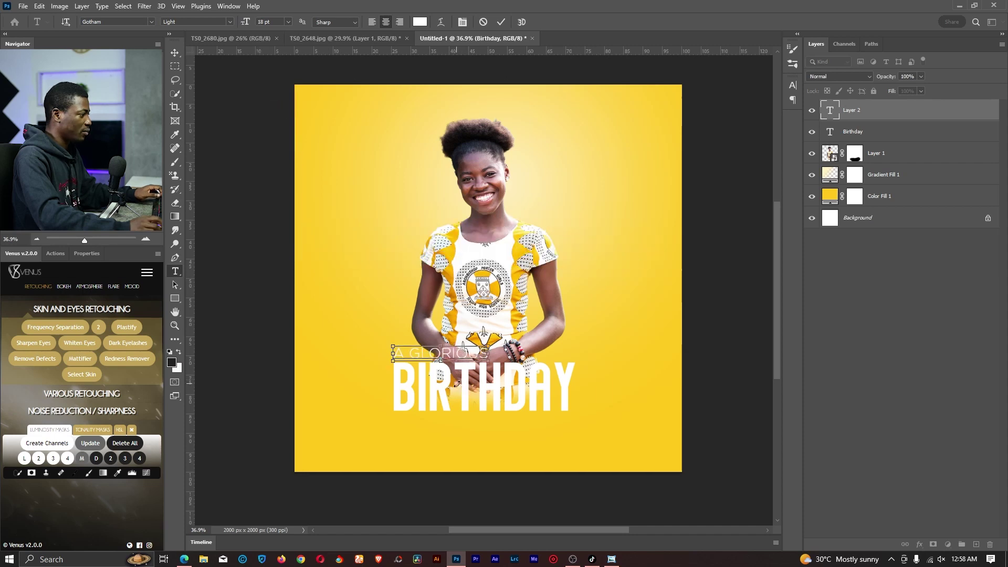
click(231, 22)
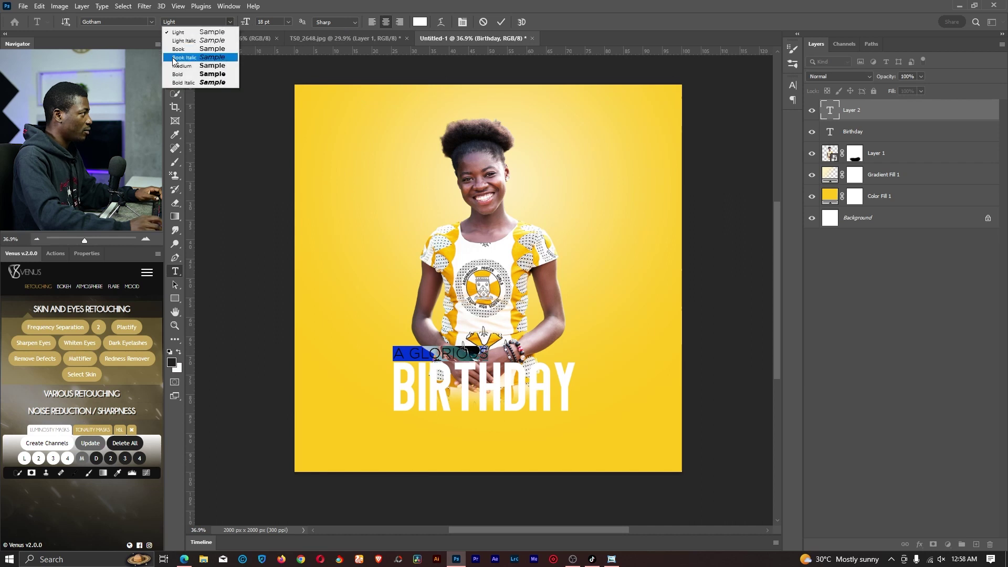
click(212, 66)
click(446, 356)
Step: Set the A GLORIOUS text's size to 14 pt, keep it aligned with BIRTHDAY's left edge and commit the text
drag(393, 353, 492, 355)
click(288, 22)
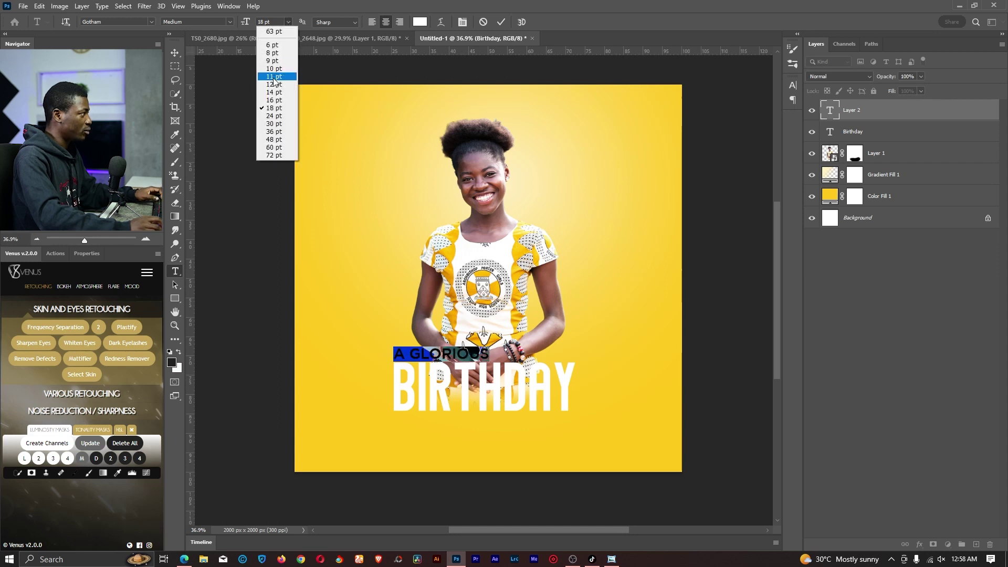
click(277, 93)
click(446, 375)
drag(446, 373, 443, 371)
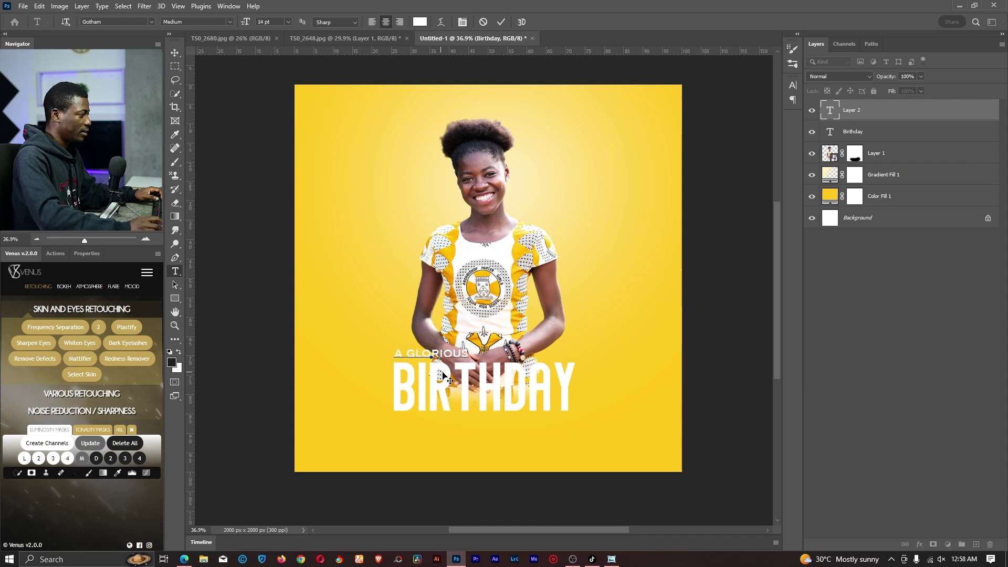
click(501, 23)
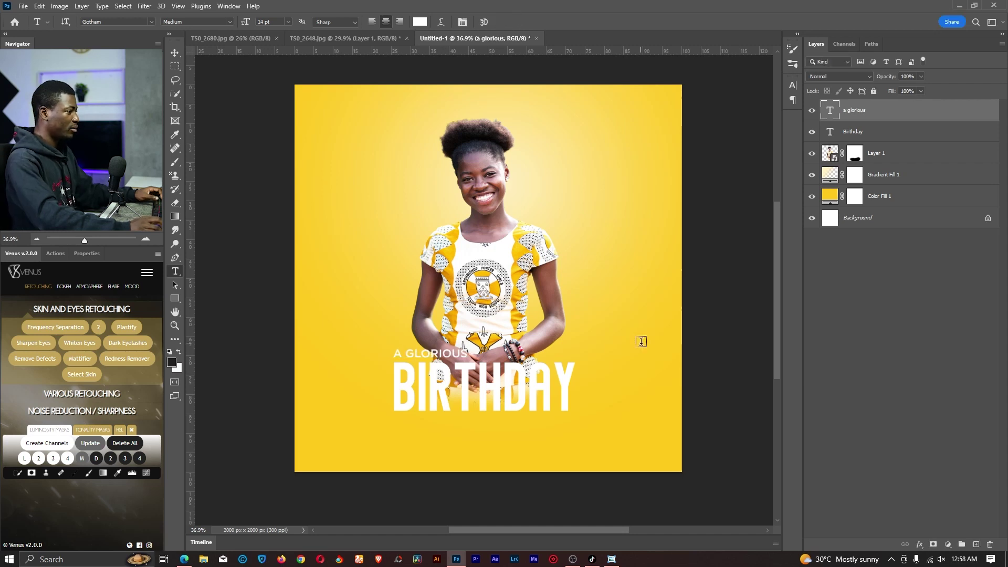
Step: Draw a rectangle of about 407 x 70 px just below BIRTHDAY, starting at the word's left edge
key(z)
drag(492, 456, 495, 455)
drag(544, 407, 473, 381)
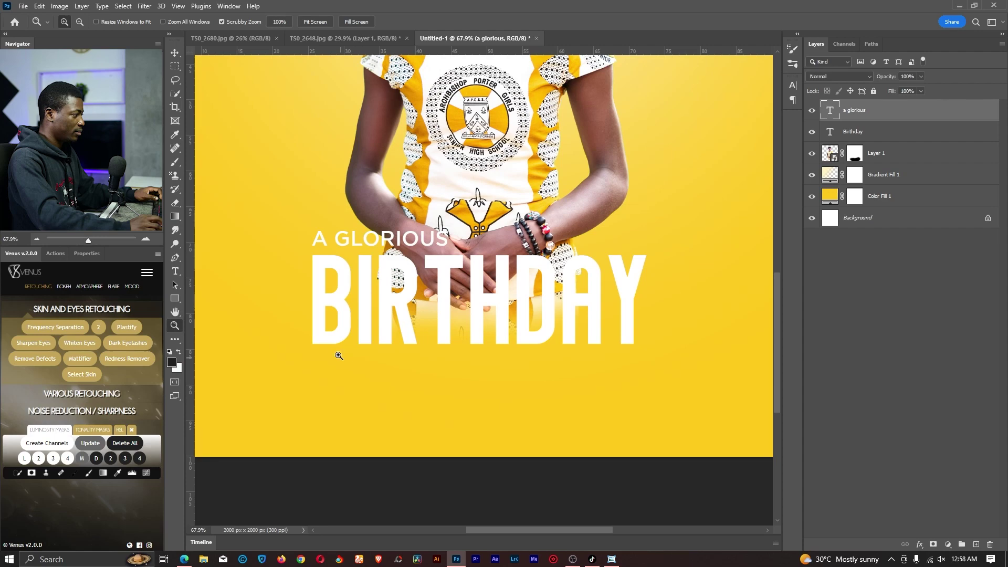
right_click(174, 299)
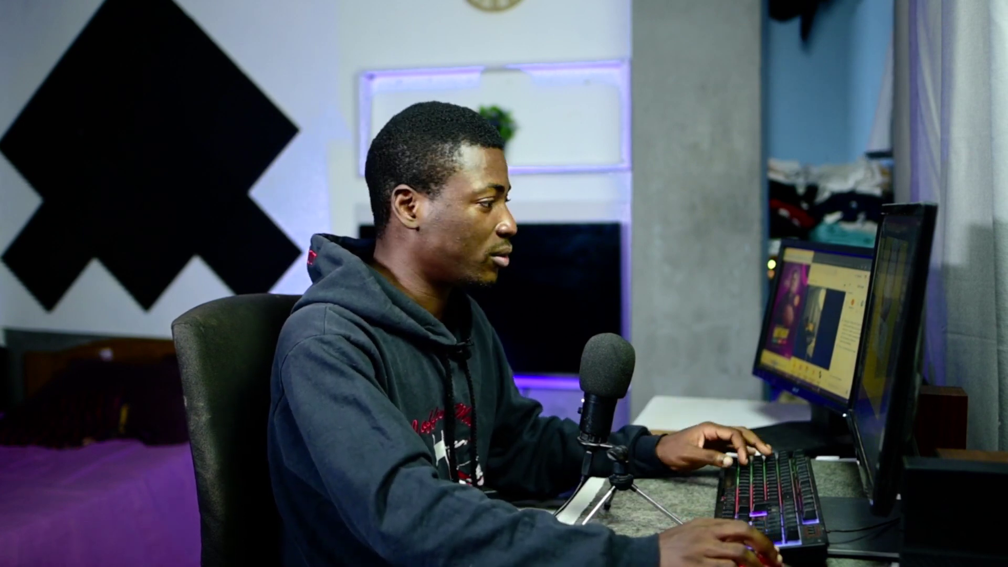
drag(311, 353, 456, 378)
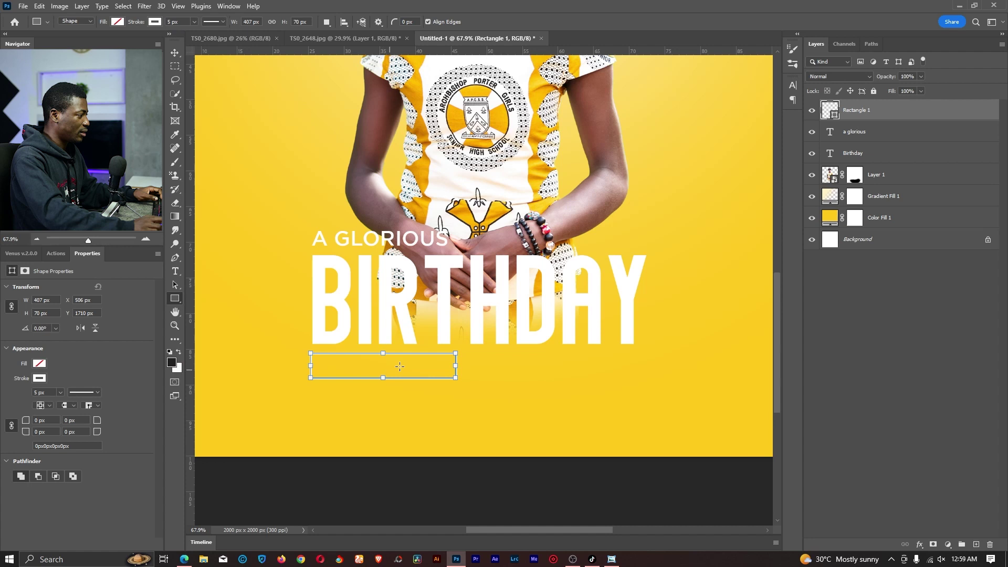
key(z)
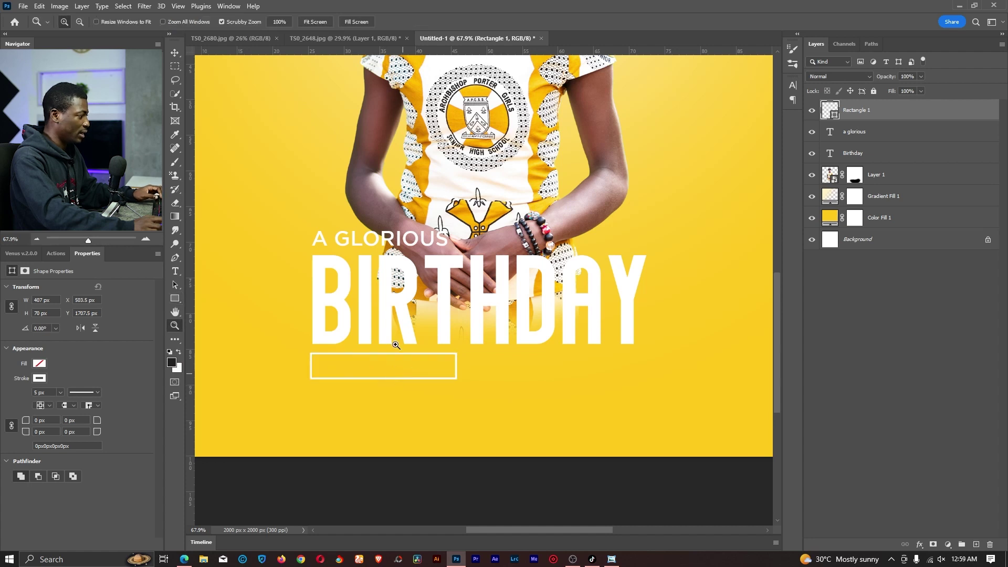
key(u)
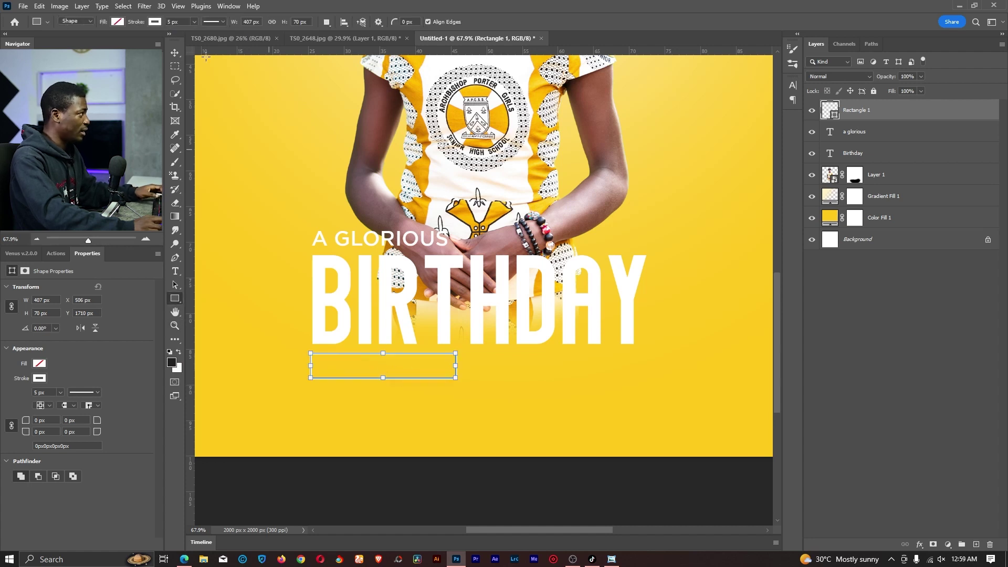
Step: Remove the rectangle's stroke and fill it with a custom magenta-purple color
click(155, 22)
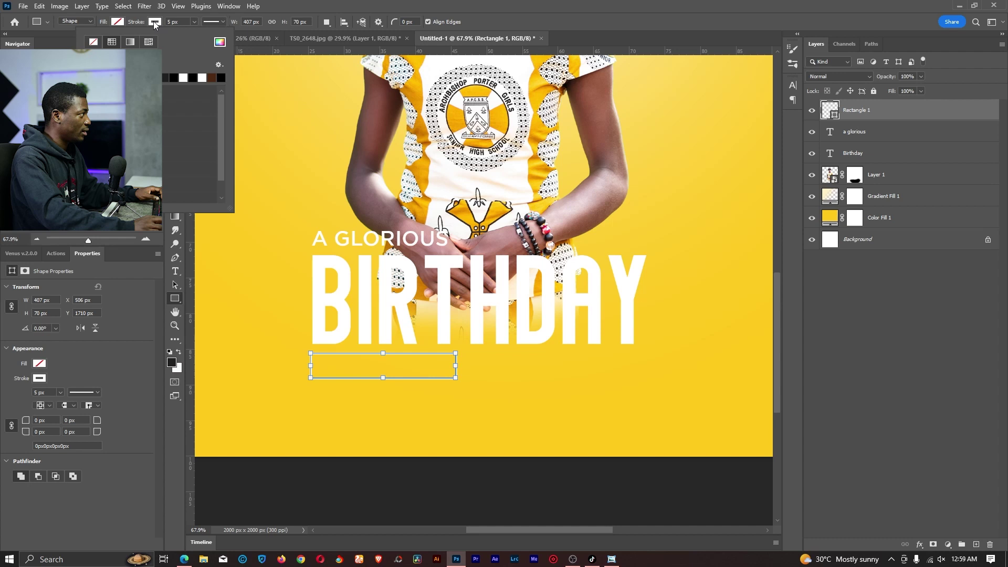
click(93, 42)
click(118, 22)
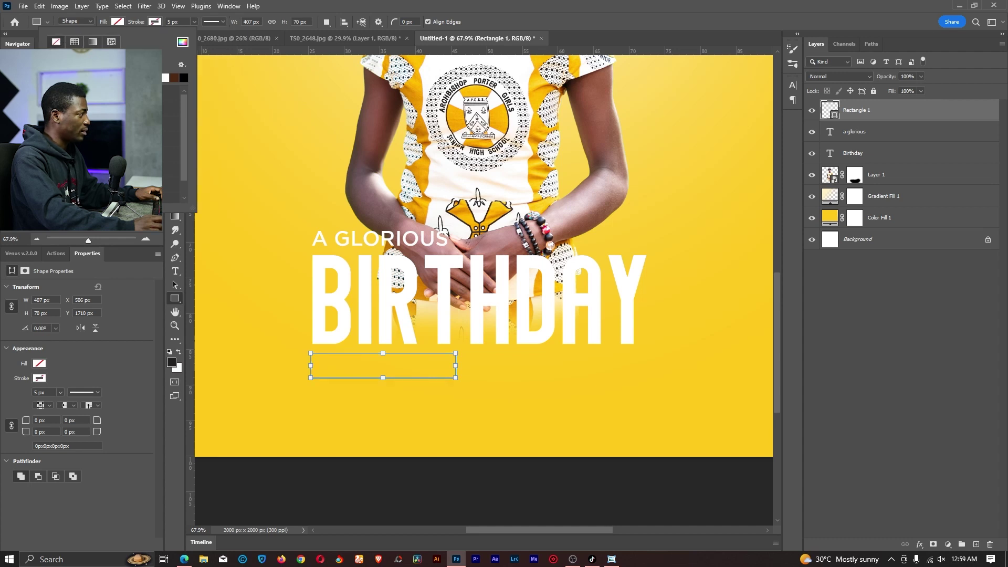
click(54, 78)
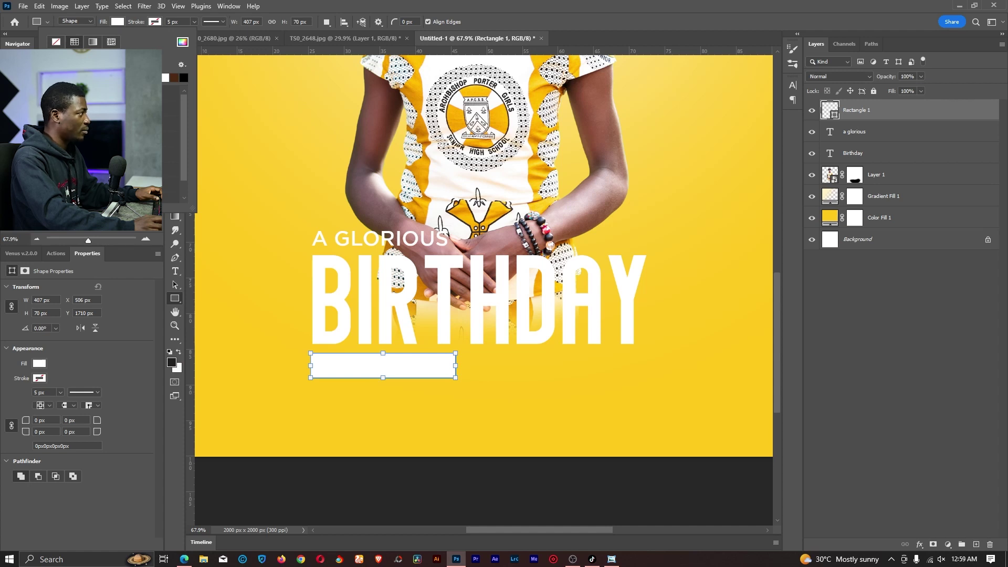
click(182, 42)
click(844, 87)
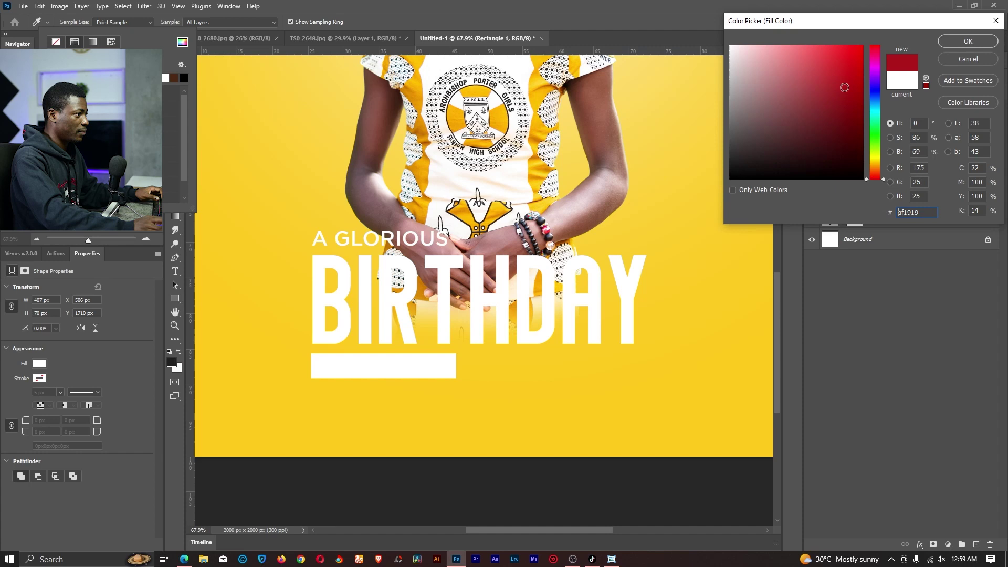
click(875, 65)
click(836, 81)
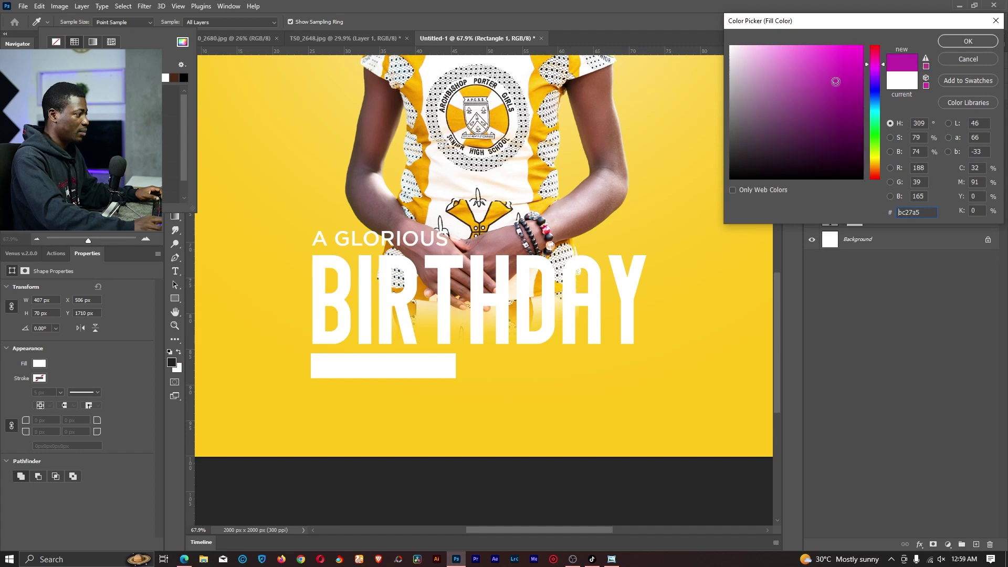
click(968, 43)
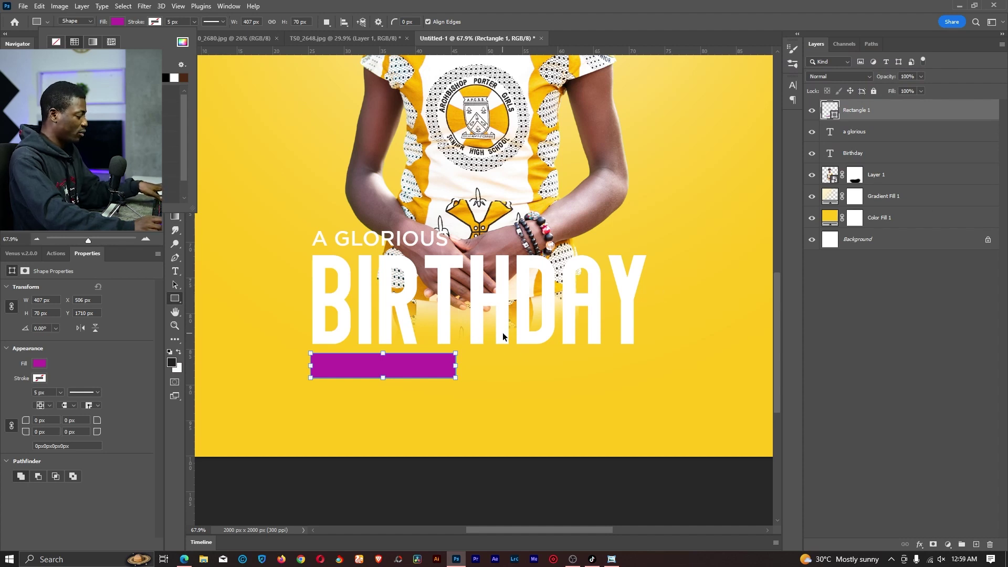
Step: Duplicate the purple rectangle twice and place the copies in a row to its right with small equal gaps
key(ctrl+j)
key(v)
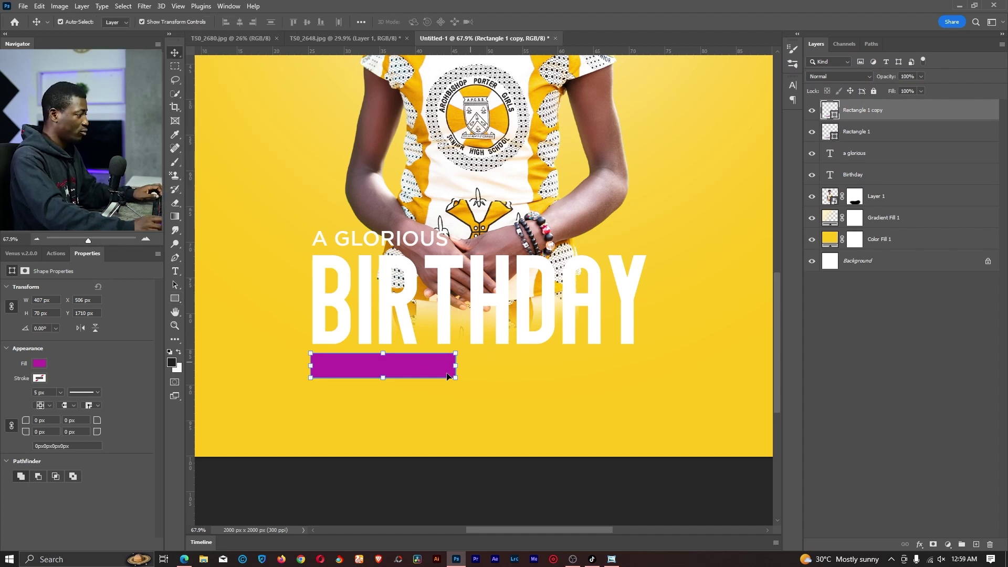
drag(395, 364, 548, 368)
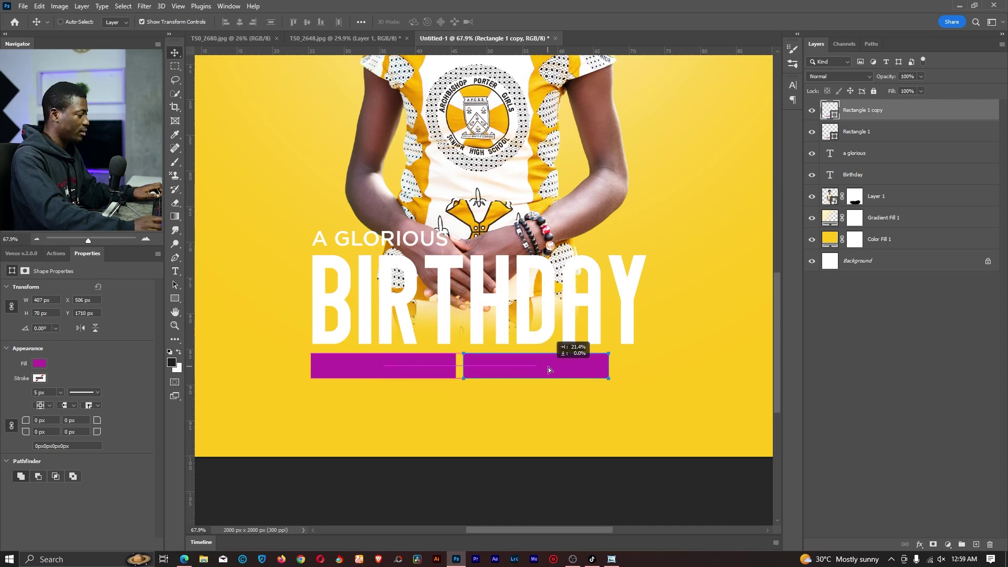
drag(548, 367, 647, 364)
Step: Scale the three rectangles together horizontally to 74.51% so the row spans the width of BIRTHDAY
shift+click(895, 153)
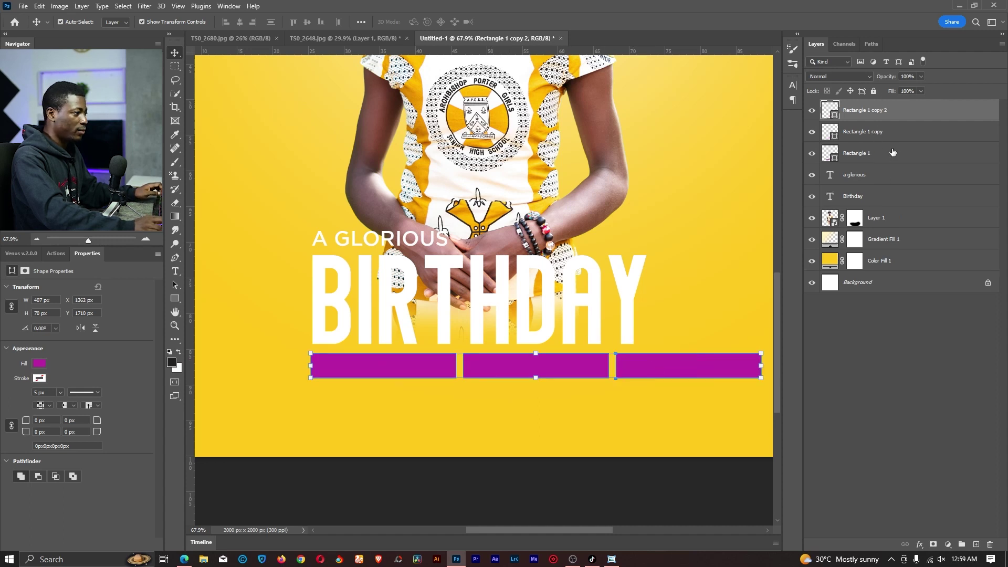
drag(763, 365, 648, 364)
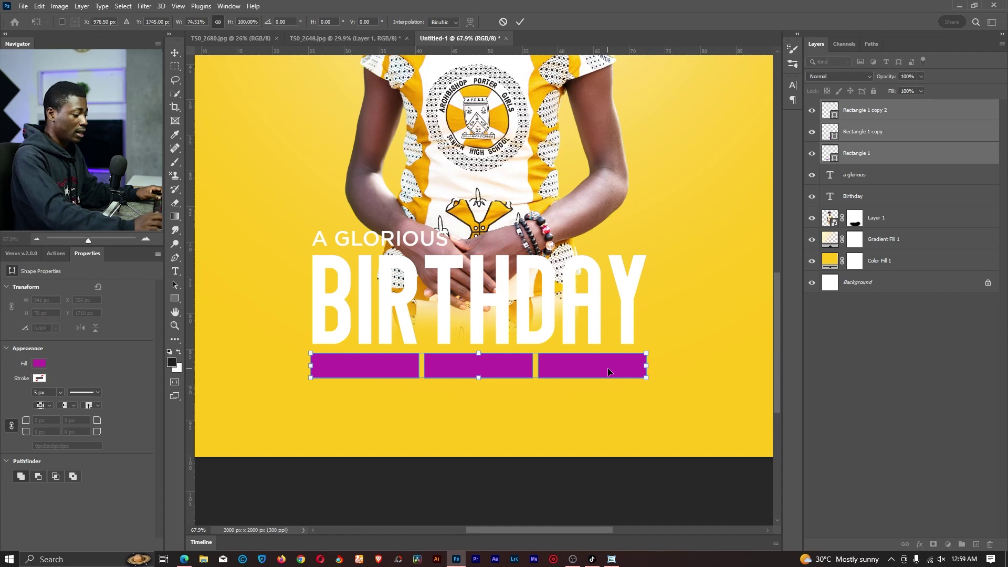
key(Return)
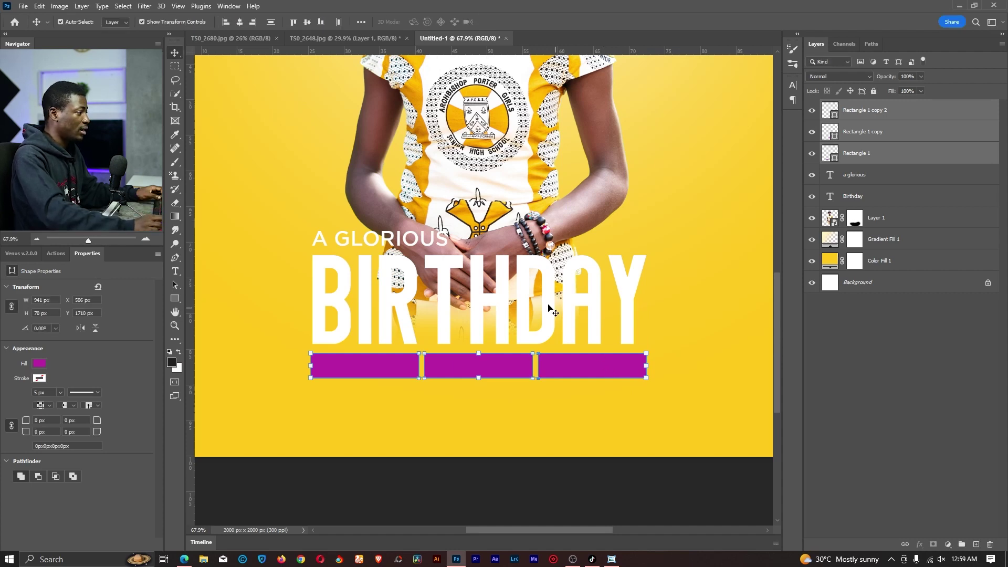
Step: Add the text "BLESSINGS" in the empty yellow area below the first purple rectangle
scroll(591, 209, up, 1)
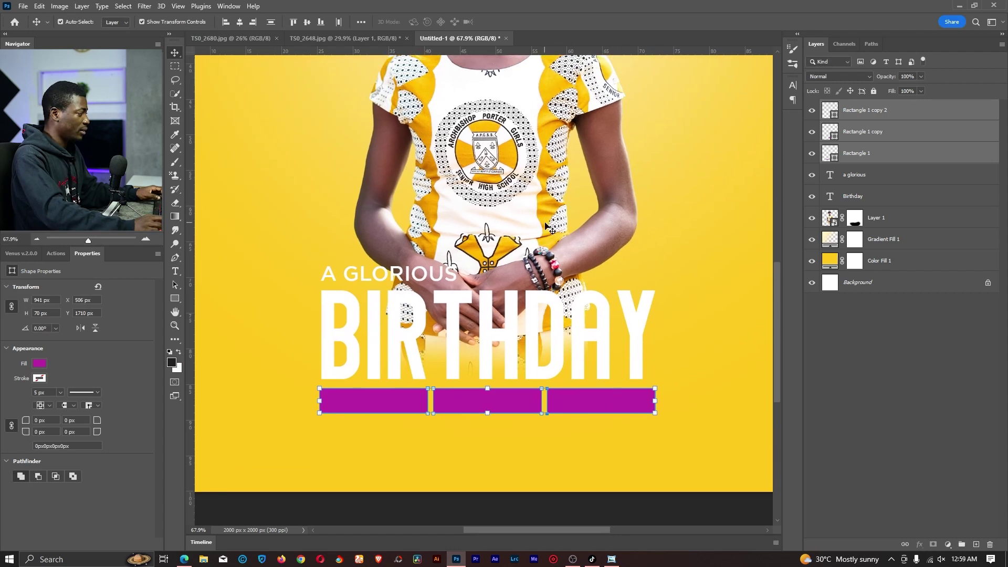
drag(571, 506, 590, 486)
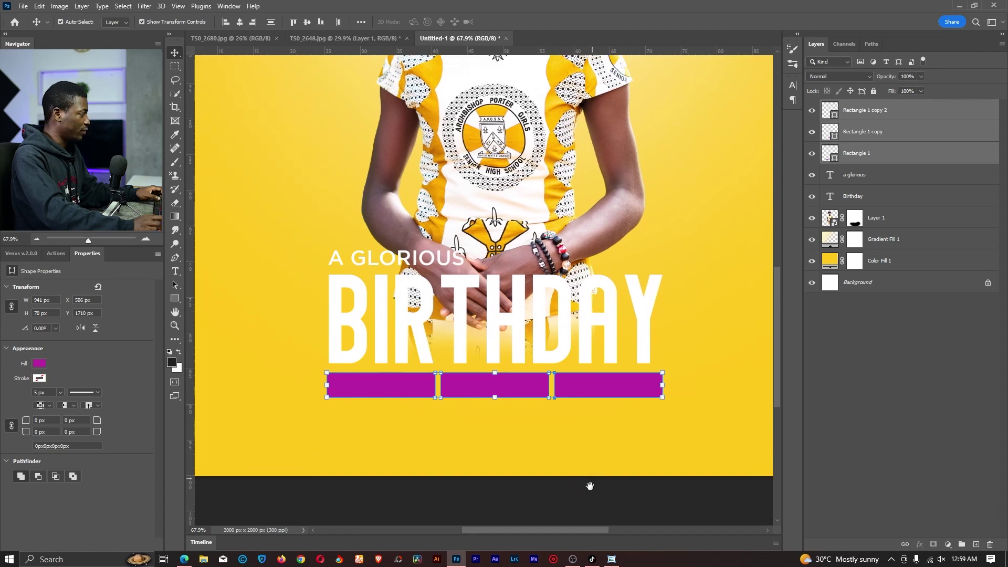
key(t)
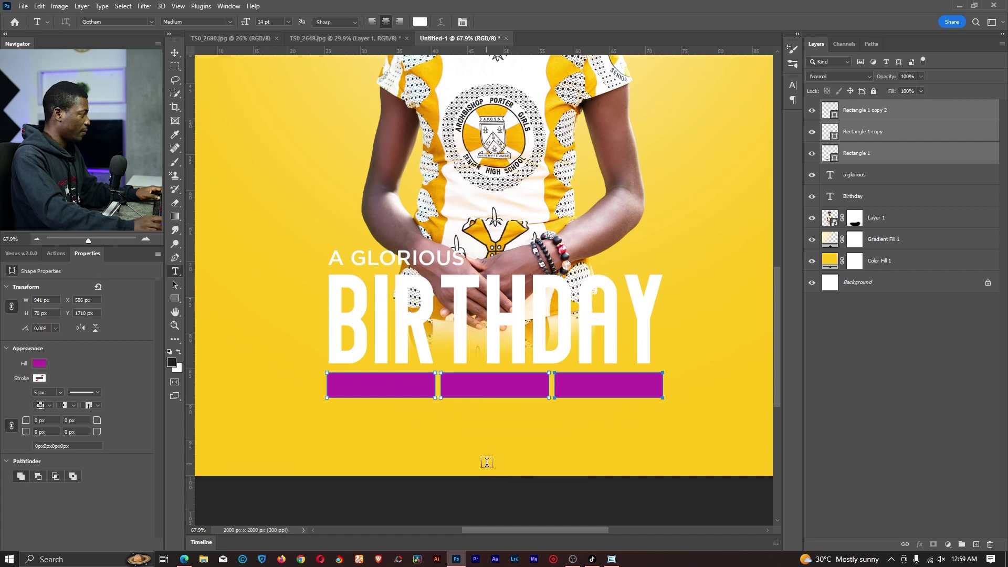
mouse_move(555, 109)
mouse_down()
mouse_move(574, 271)
mouse_move(556, 94)
mouse_up()
click(388, 433)
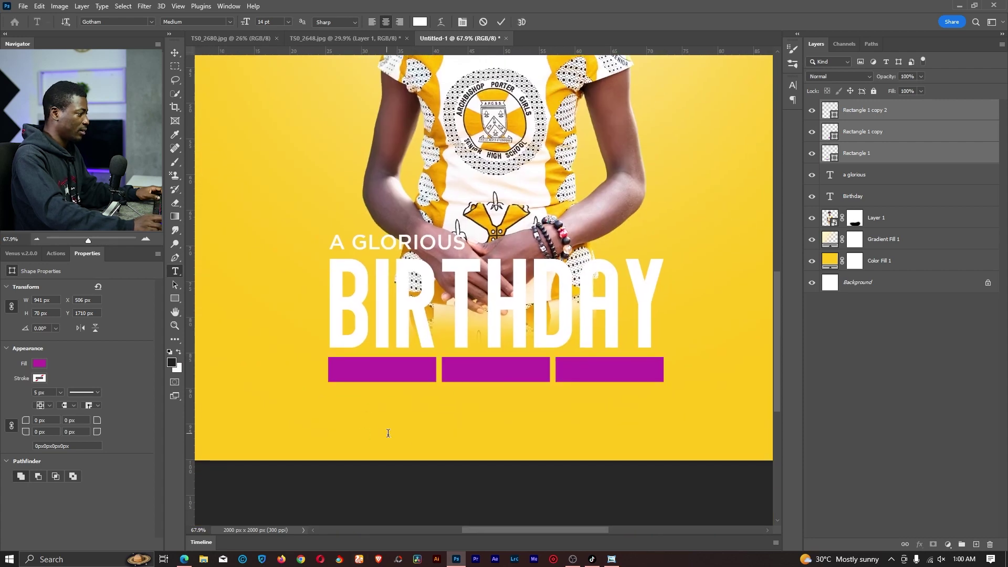
text(BLESSINGS)
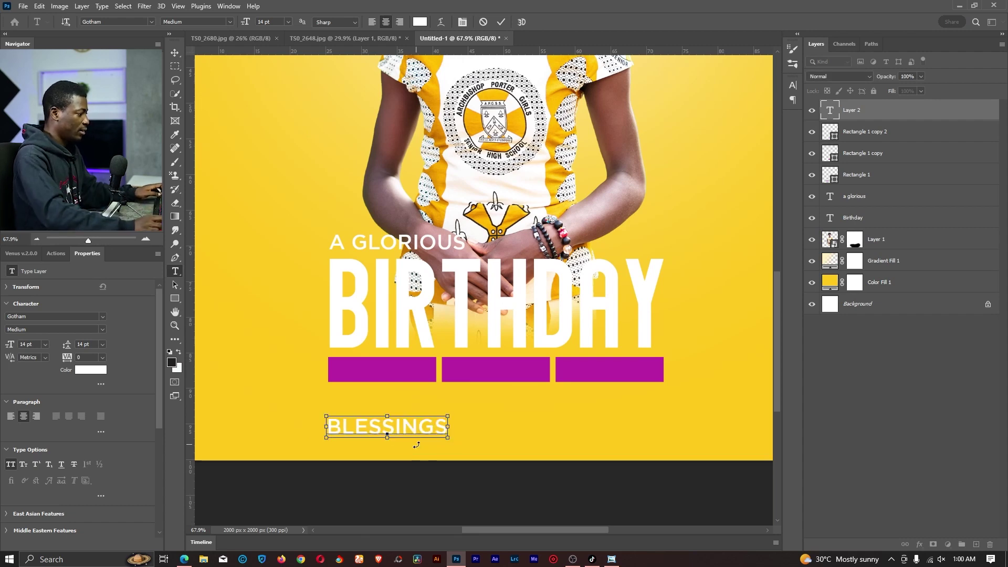
Step: Set the size of the whole BLESSINGS text to 12 pt
key(ctrl+a)
click(288, 22)
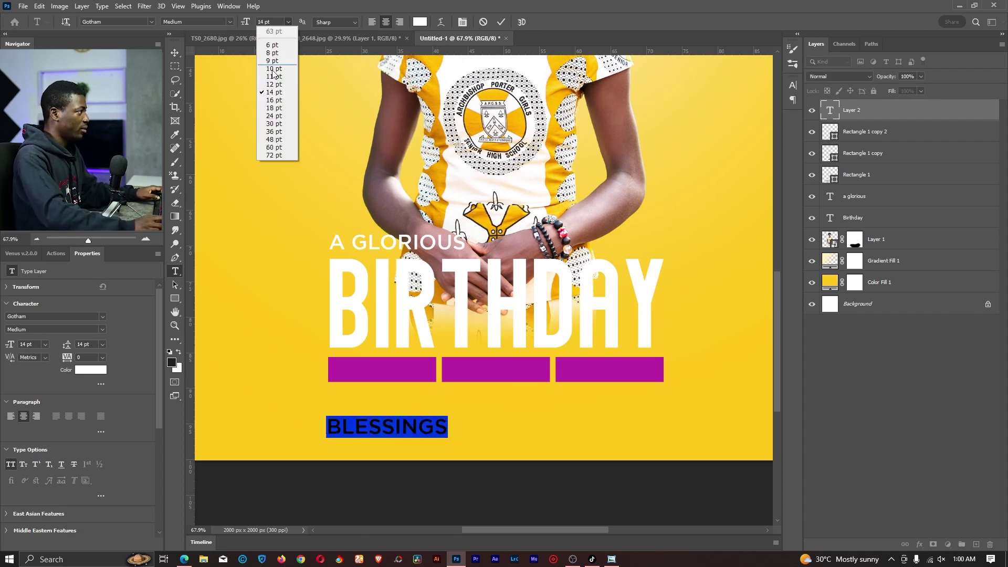
click(277, 84)
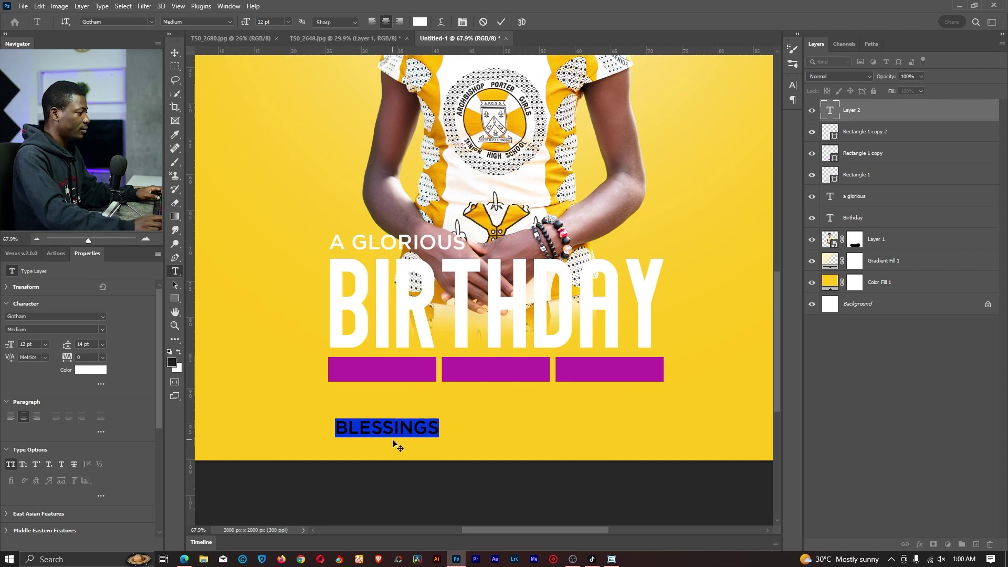
Step: Set the BLESSINGS text to 10 pt and place it centred on the first purple rectangle
click(288, 22)
click(277, 69)
click(393, 449)
drag(394, 449, 396, 409)
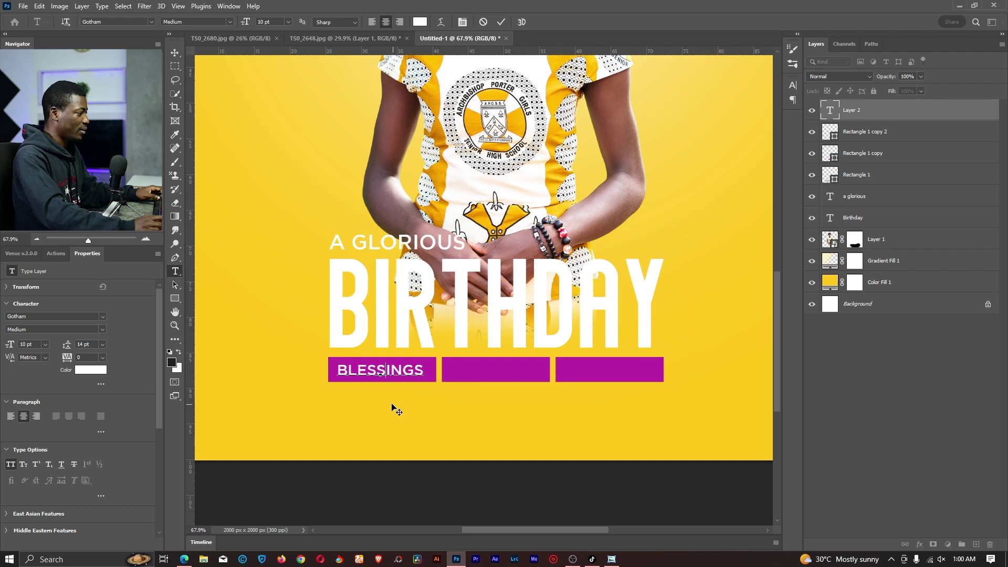
click(502, 21)
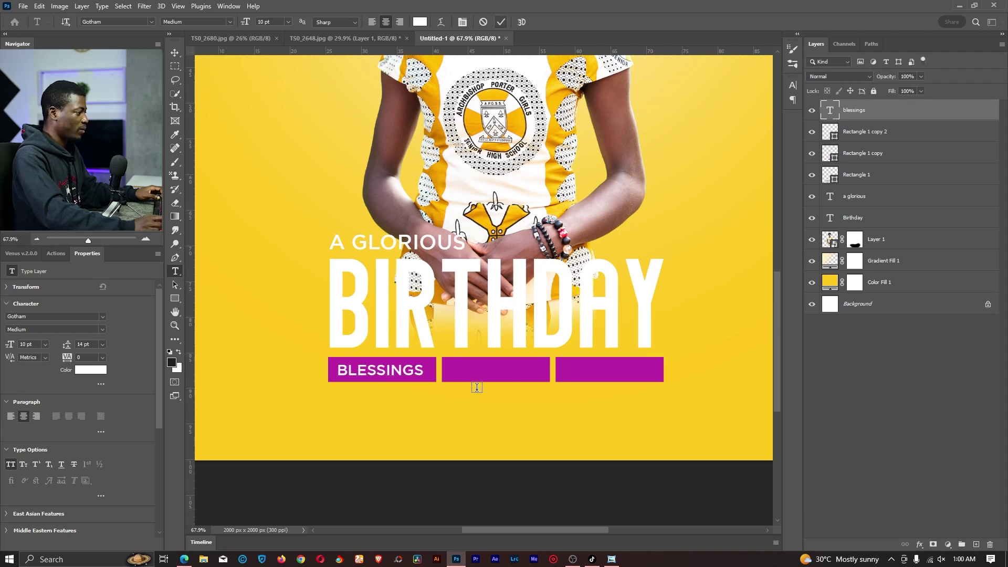
click(461, 407)
text(money)
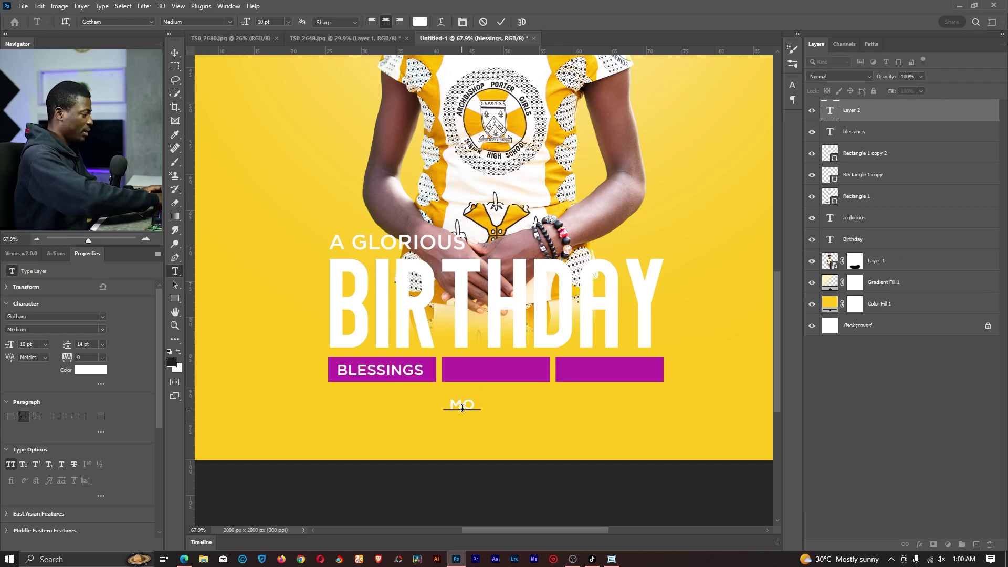
drag(493, 401, 499, 410)
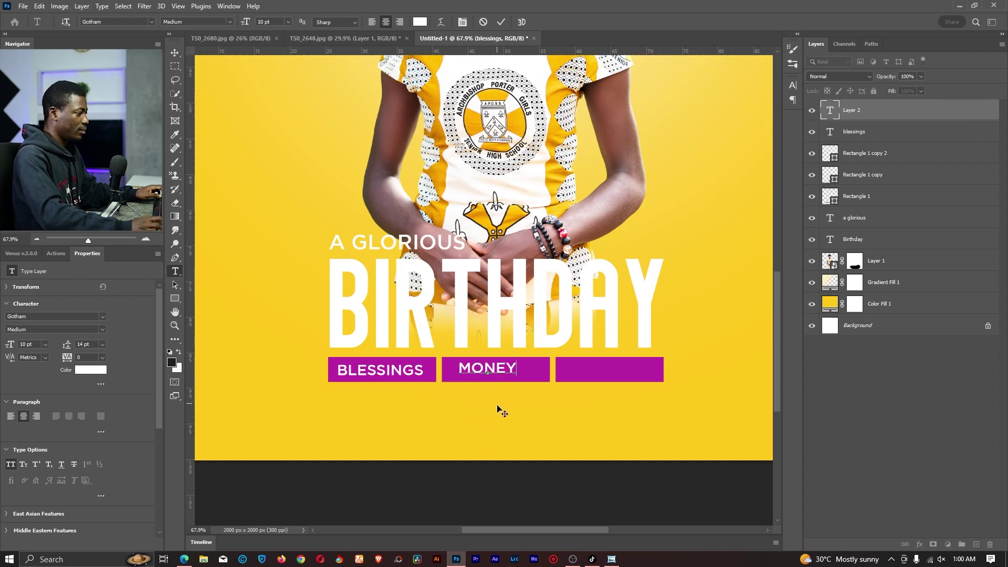
click(502, 22)
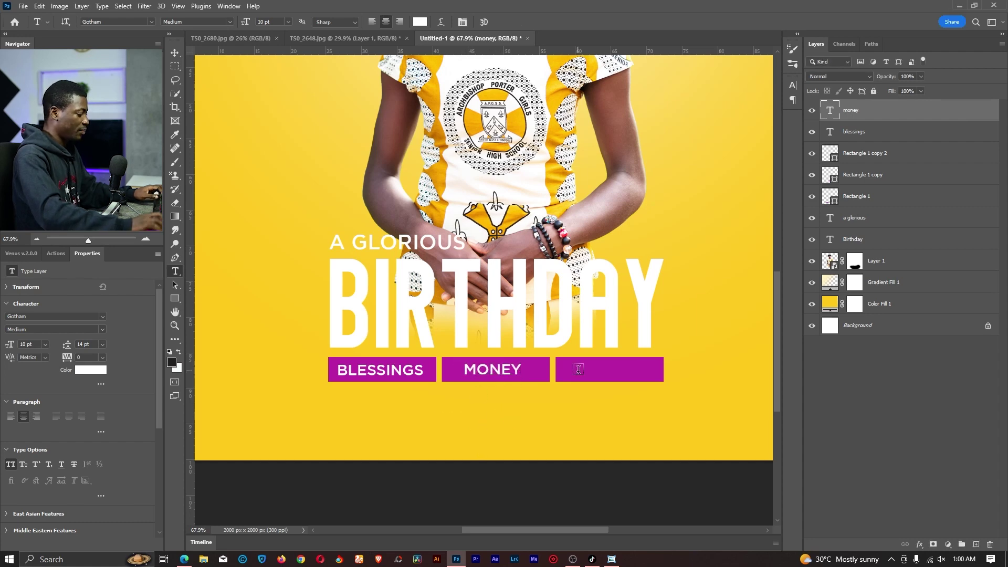
key(Delete)
Step: Duplicate the BLESSINGS text onto the middle rectangle and change the copy's wording to MONEY
key(v)
drag(393, 329, 497, 329)
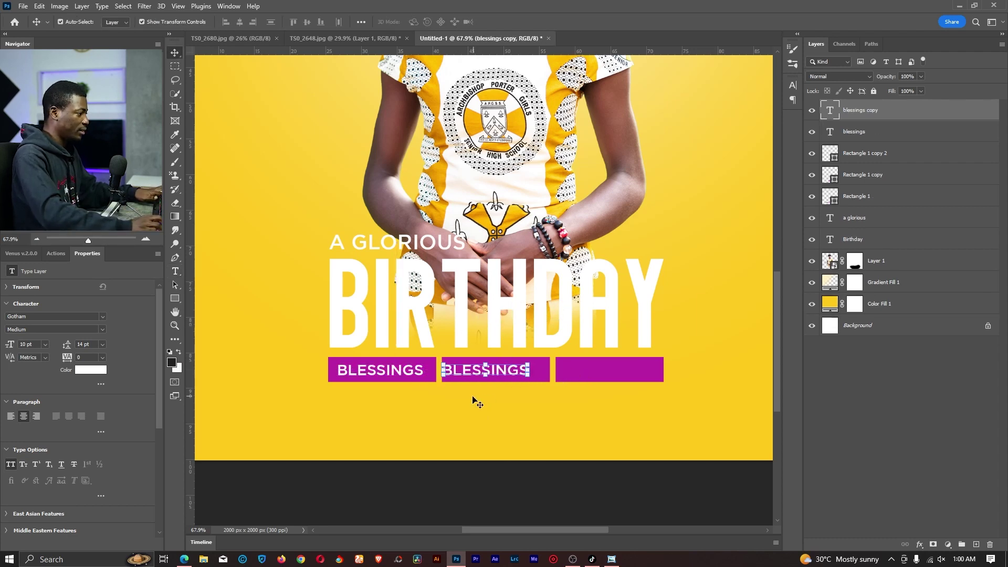
key(t)
double_click(486, 370)
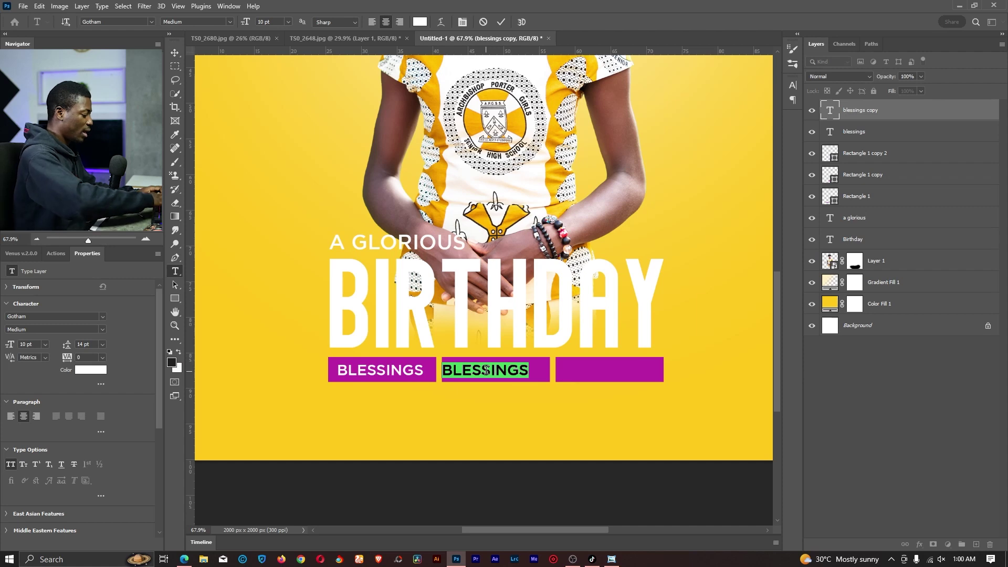
text(MONEY)
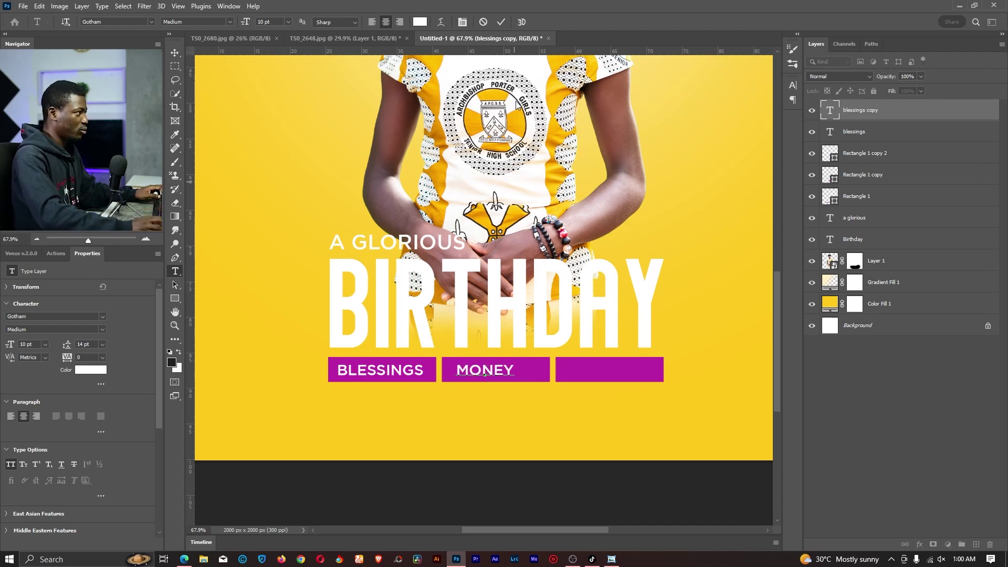
click(501, 22)
Step: Duplicate the MONEY text onto the third rectangle and change the copy's wording to LONG LIVE
key(v)
drag(501, 262, 592, 278)
key(t)
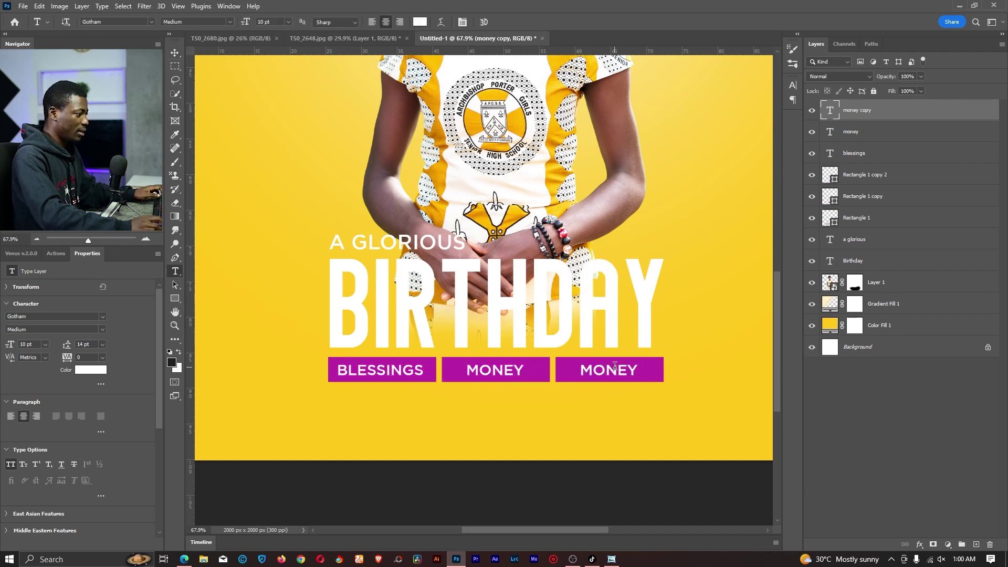
double_click(613, 370)
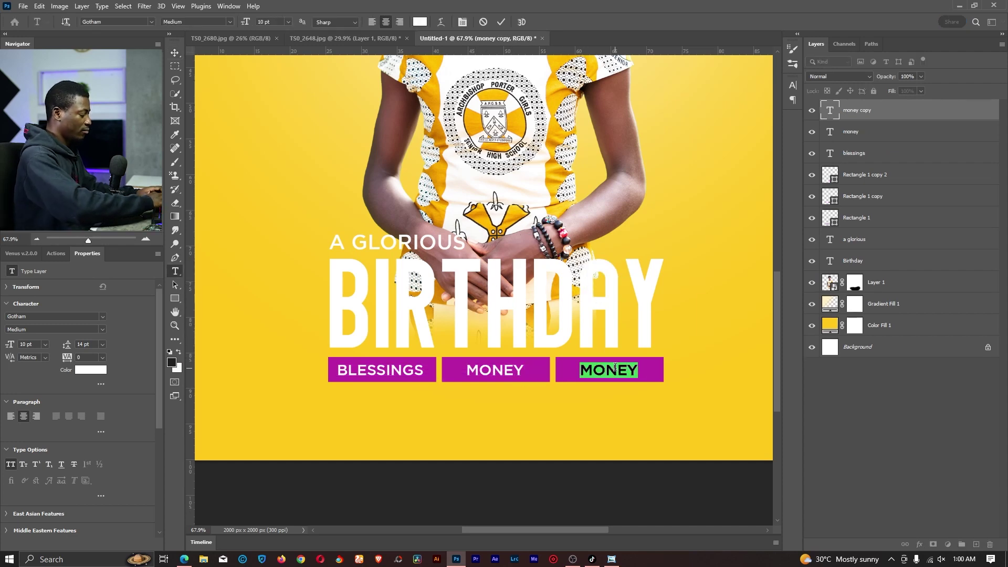
text(LONG LIVE)
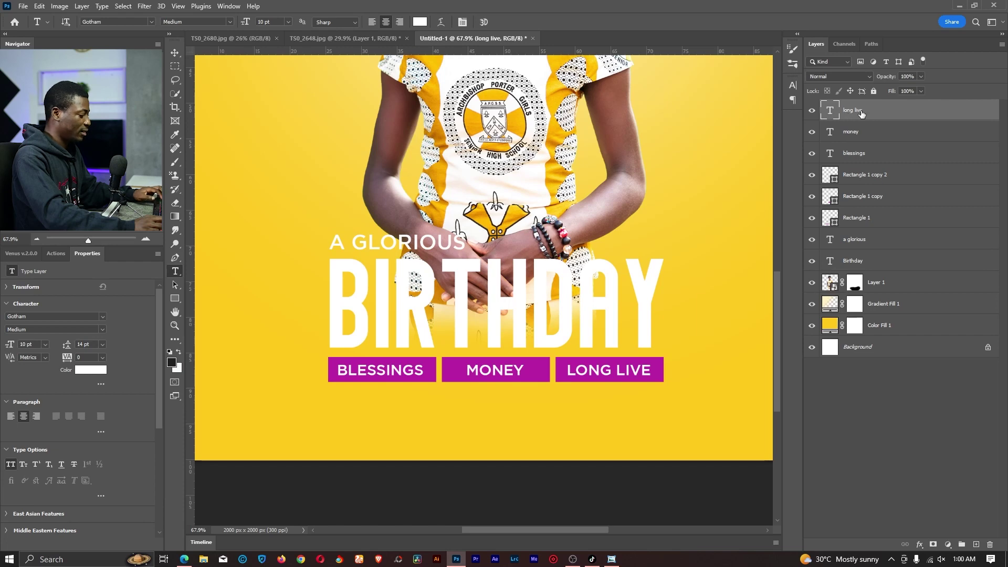
Step: Group the LONG LIVE text layer with the third rectangle behind it
key(v)
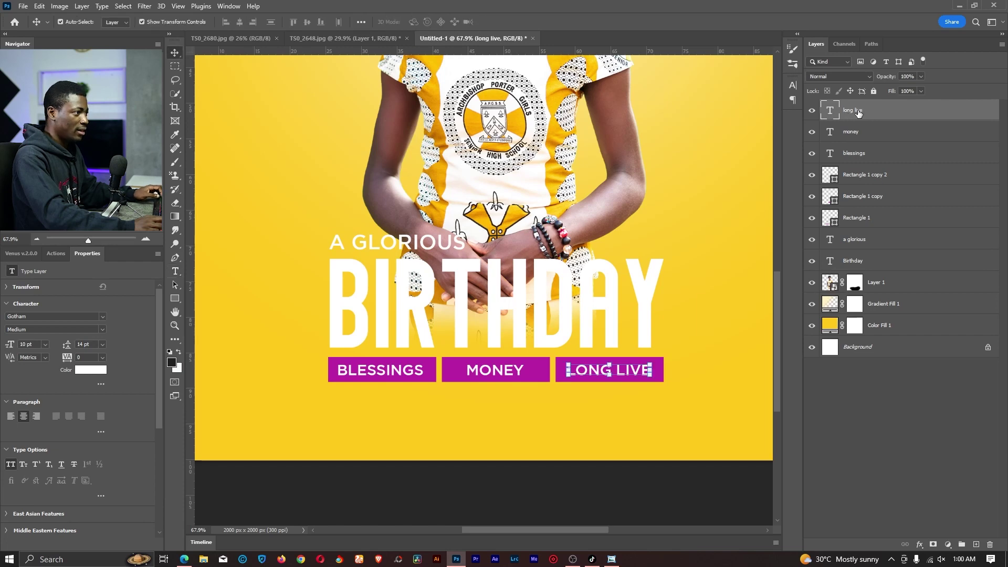
ctrl+click(869, 176)
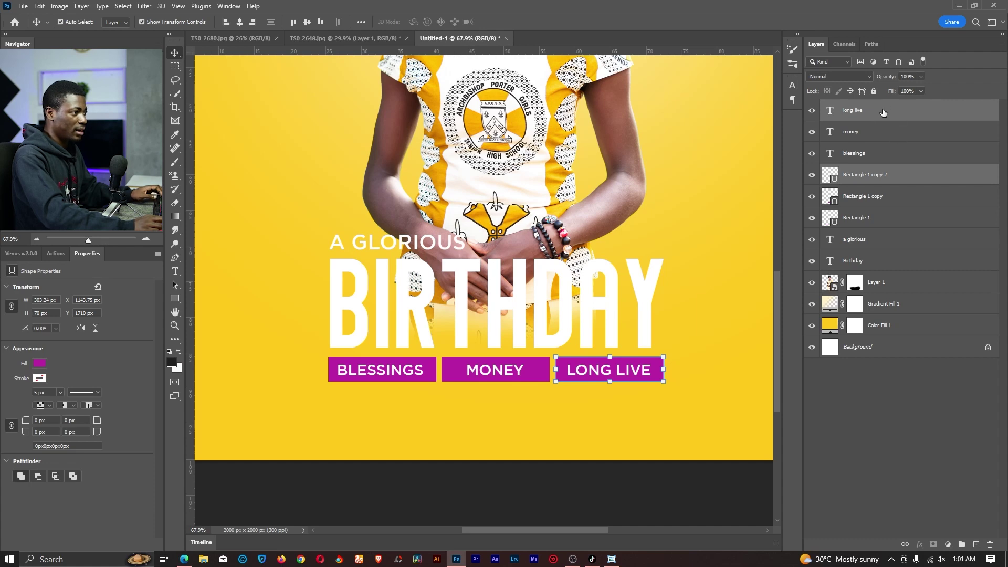
ctrl+click(880, 180)
ctrl+click(886, 175)
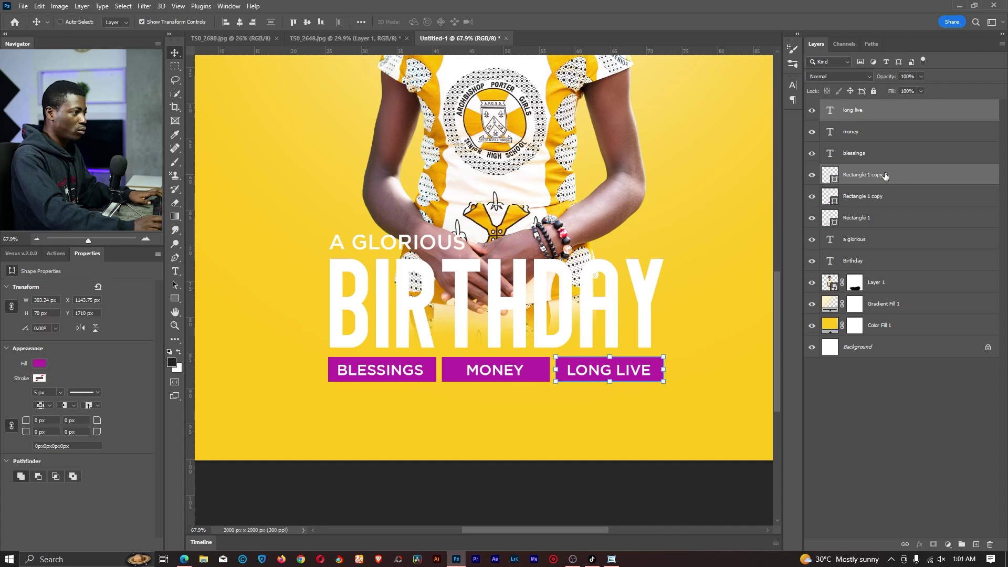
key(ctrl+g)
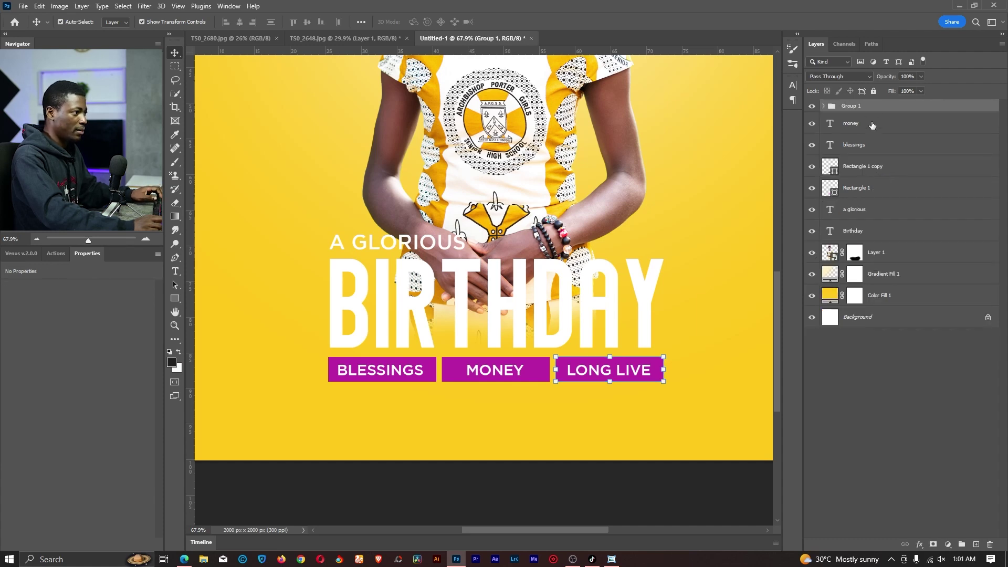
Step: Group the MONEY text with the middle rectangle, and the BLESSINGS text with the first rectangle
click(868, 124)
ctrl+click(869, 167)
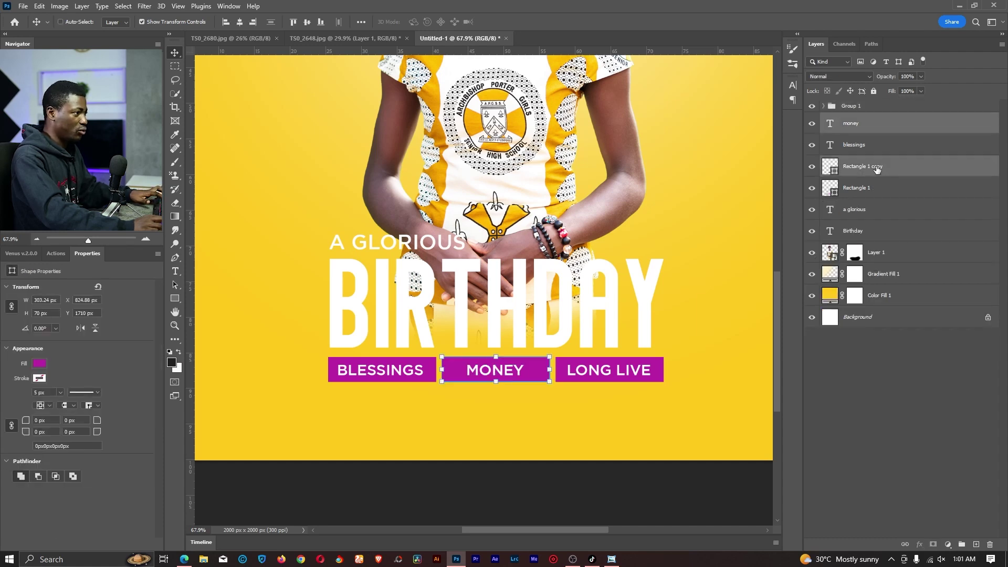
key(ctrl+g)
click(866, 137)
ctrl+click(871, 160)
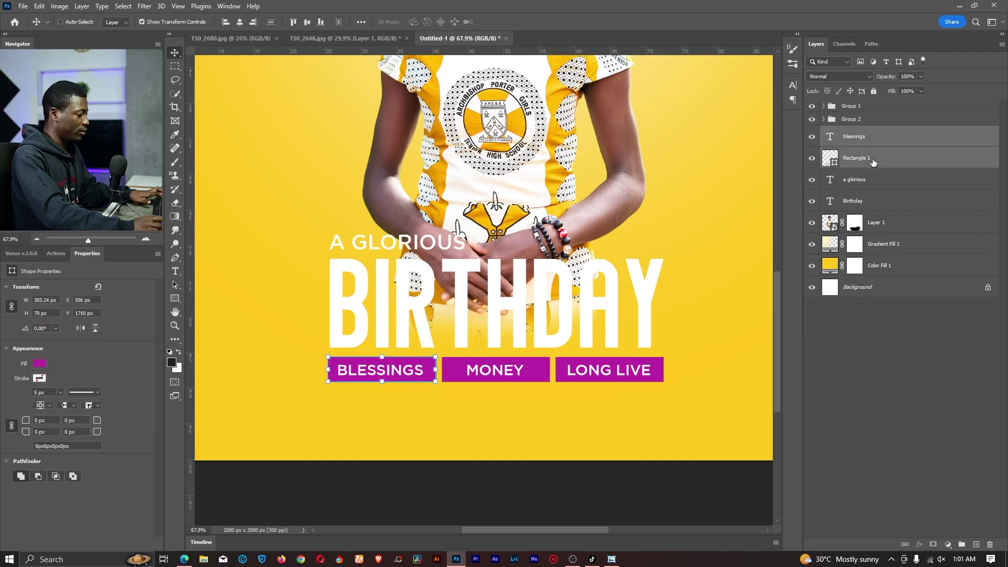
key(ctrl+g)
Step: Recolour the rectangle behind MONEY to a blue-violet
click(823, 132)
click(823, 132)
click(823, 119)
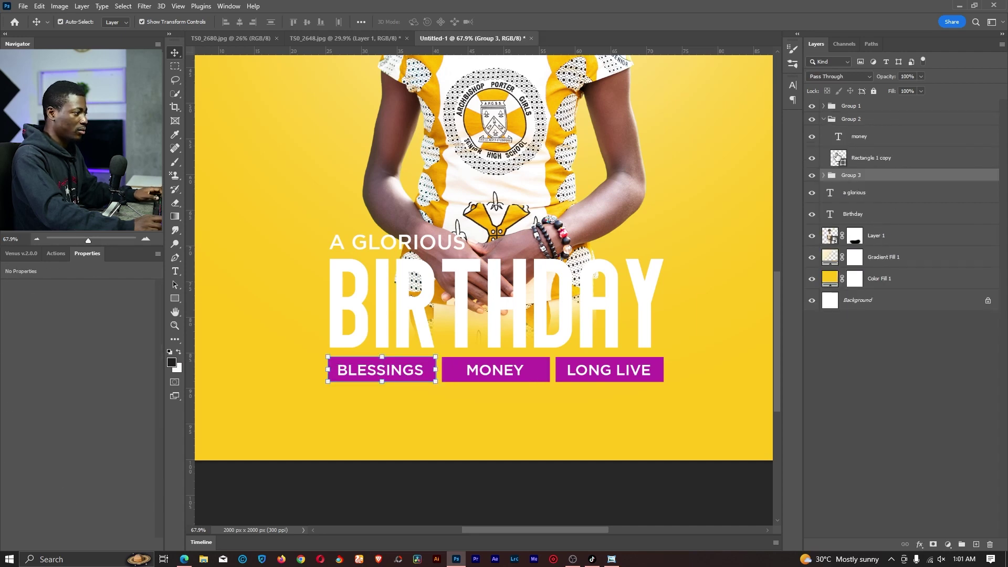
double_click(838, 156)
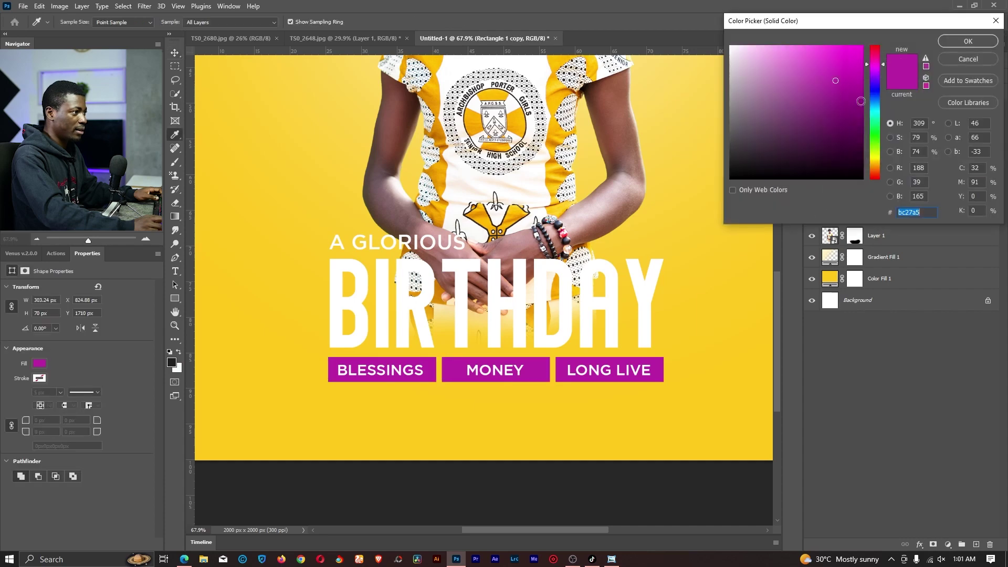
click(875, 85)
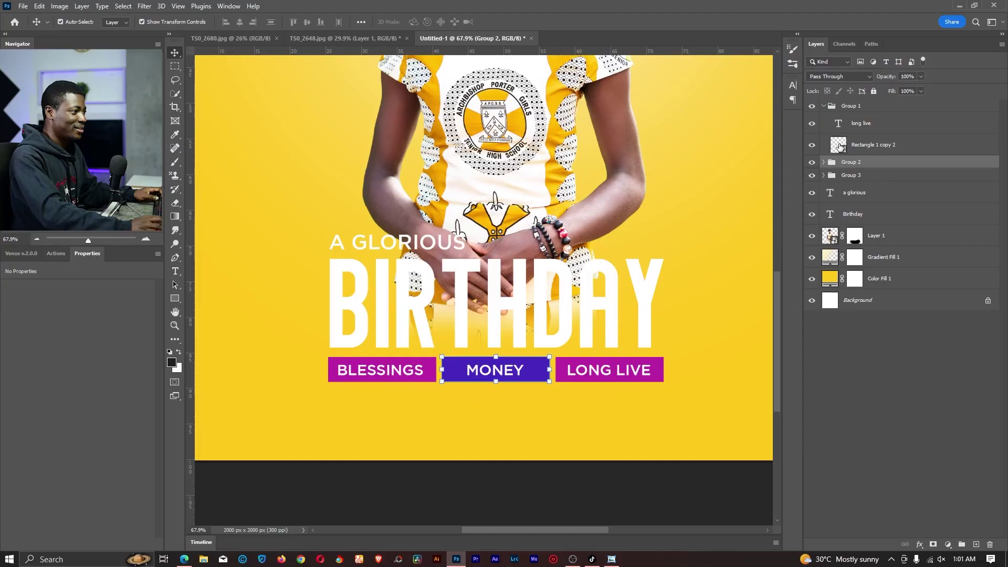
Step: Recolour the rectangle behind LONG LIVE to a deep red with hue 0°
double_click(839, 146)
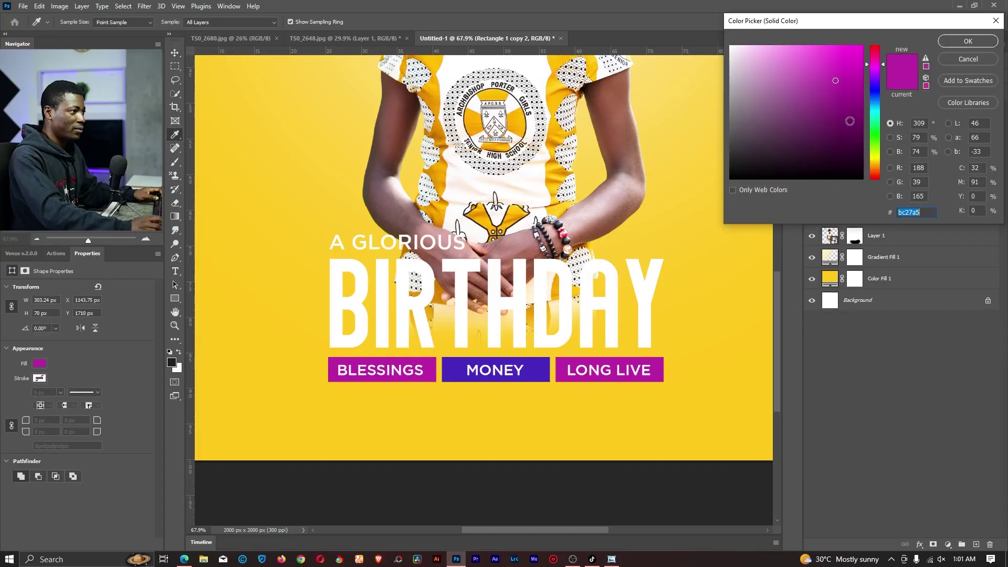
click(876, 98)
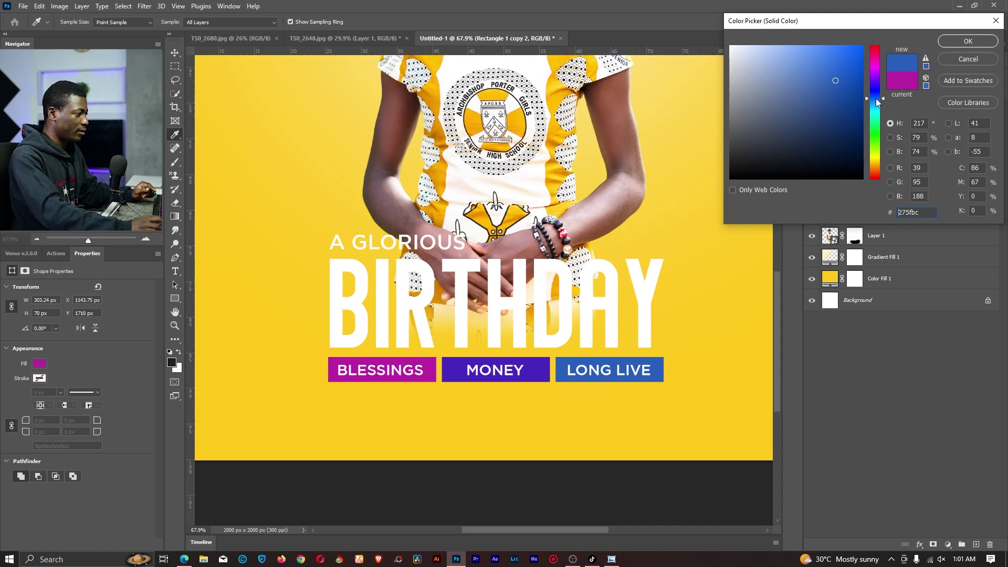
drag(874, 95, 877, 184)
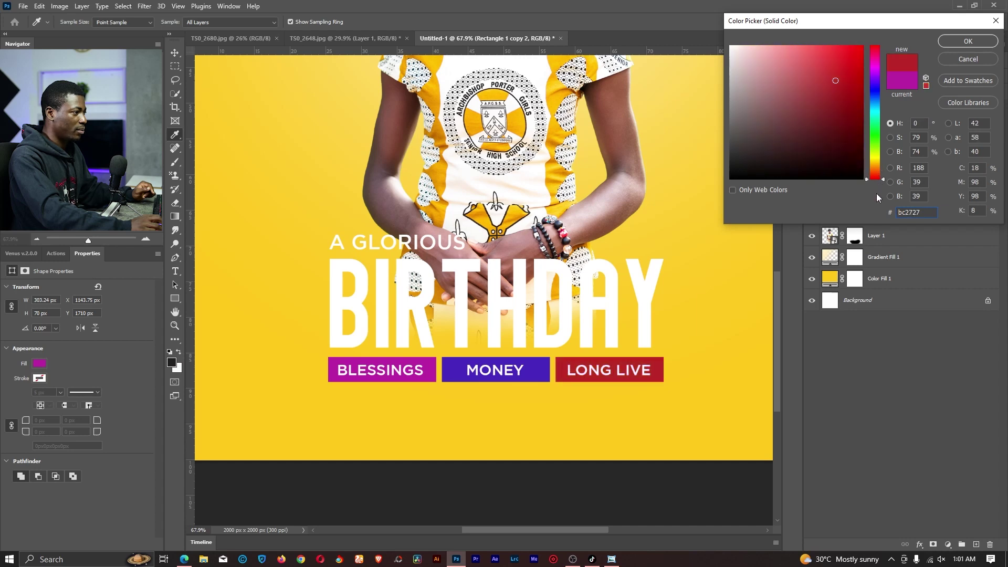
mouse_move(849, 73)
mouse_down()
mouse_move(850, 88)
mouse_move(853, 77)
mouse_up()
click(977, 44)
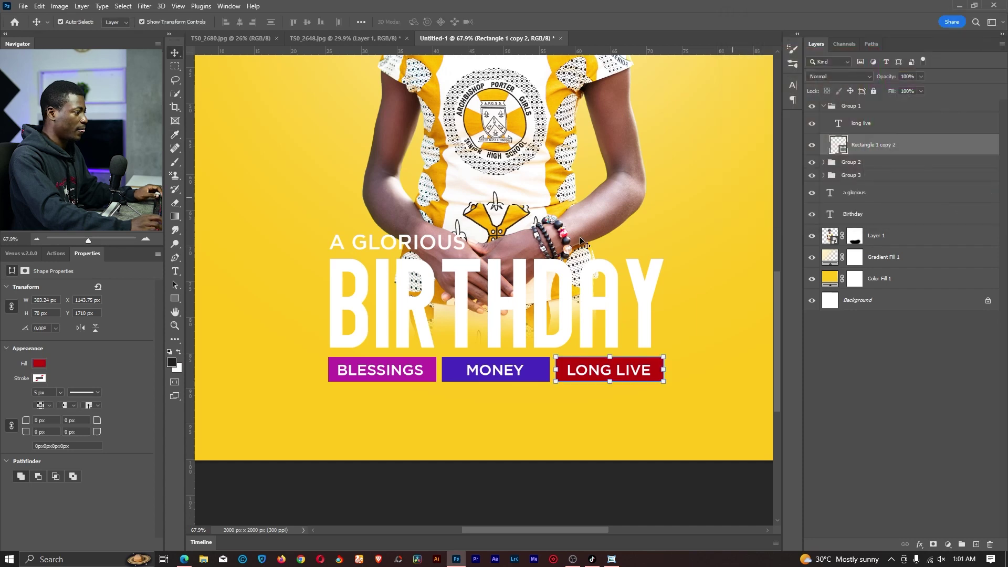
Step: Save the flyer to the computer's Desktop as a Photoshop file named "Birthday Design Tutorial"
key(z)
click(315, 21)
mouse_move(554, 220)
mouse_down()
mouse_move(530, 217)
mouse_move(545, 216)
mouse_up()
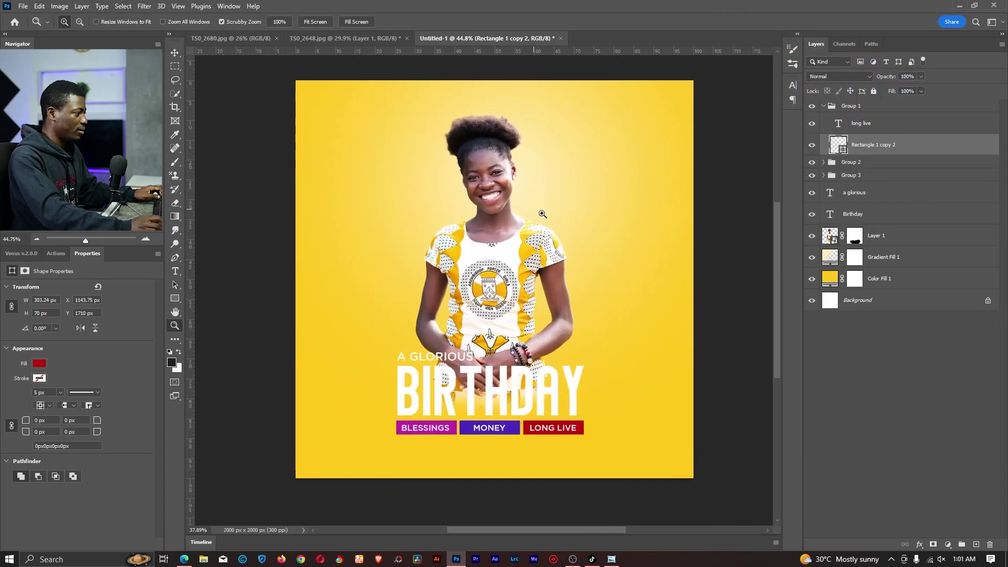
key(ctrl+s)
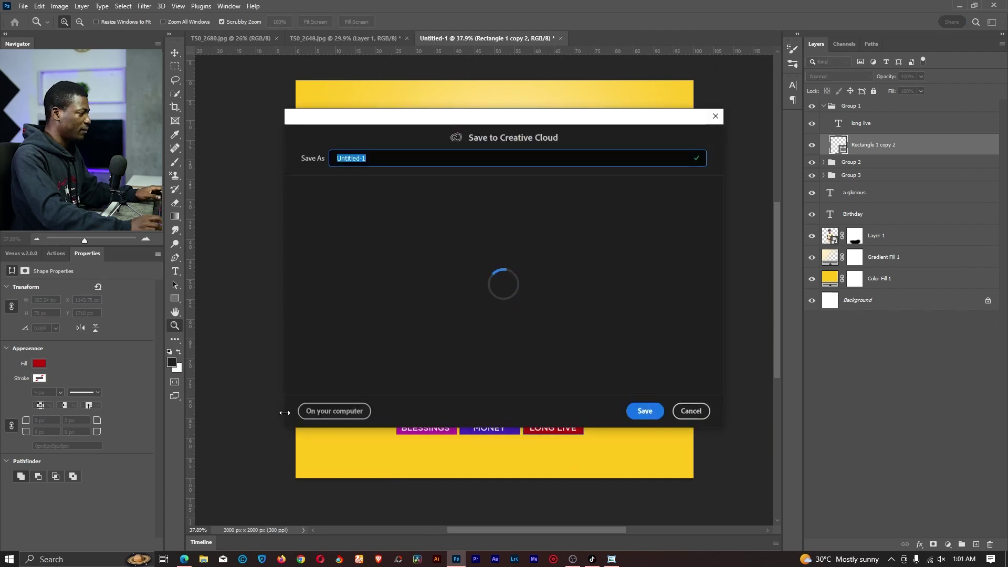
click(335, 410)
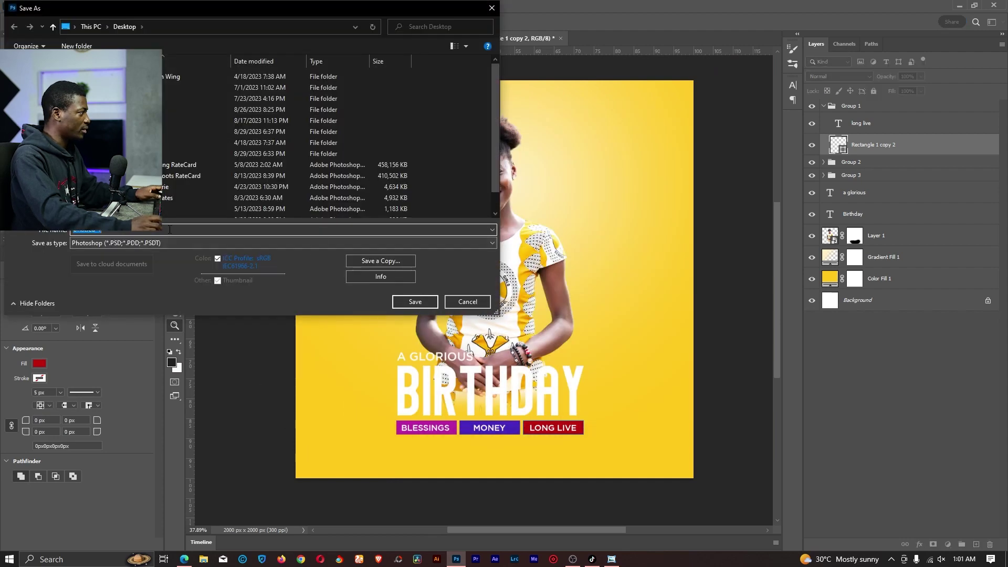
text(Happ)
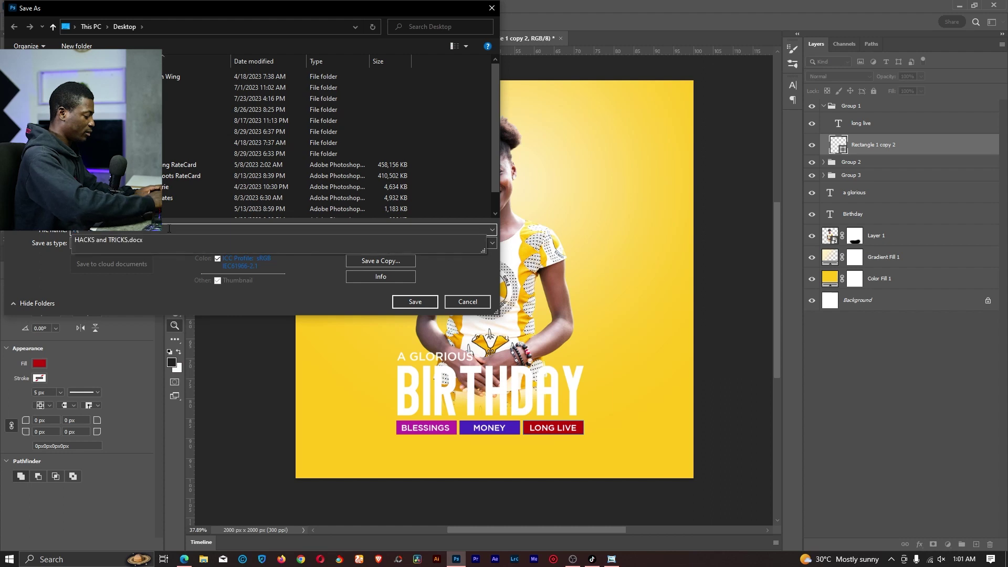
key(BackSpace)
key(BackSpace)
key(BackSpace)
text(Birthd)
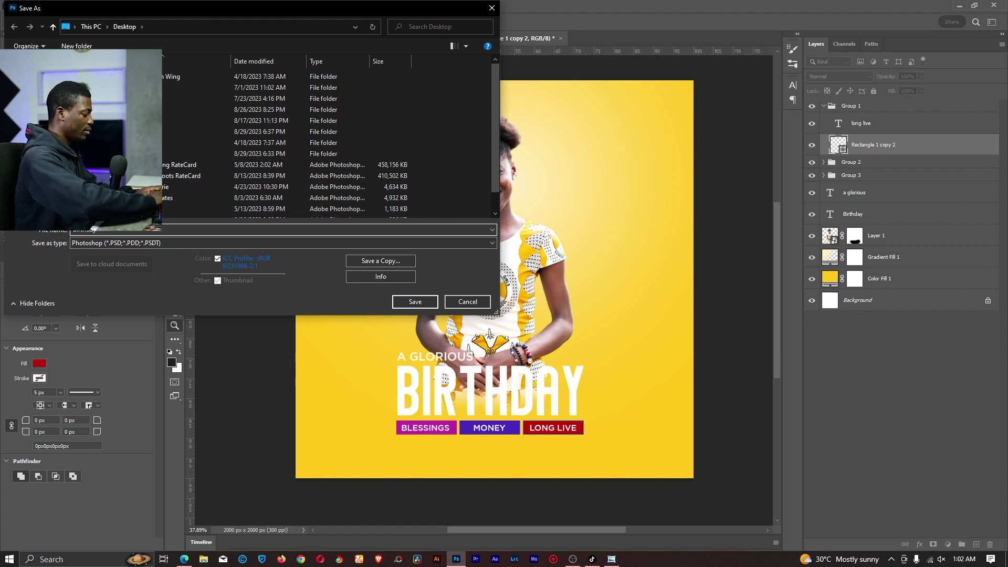
text(ay Deign)
key(BackSpace)
text(sign Tutorial)
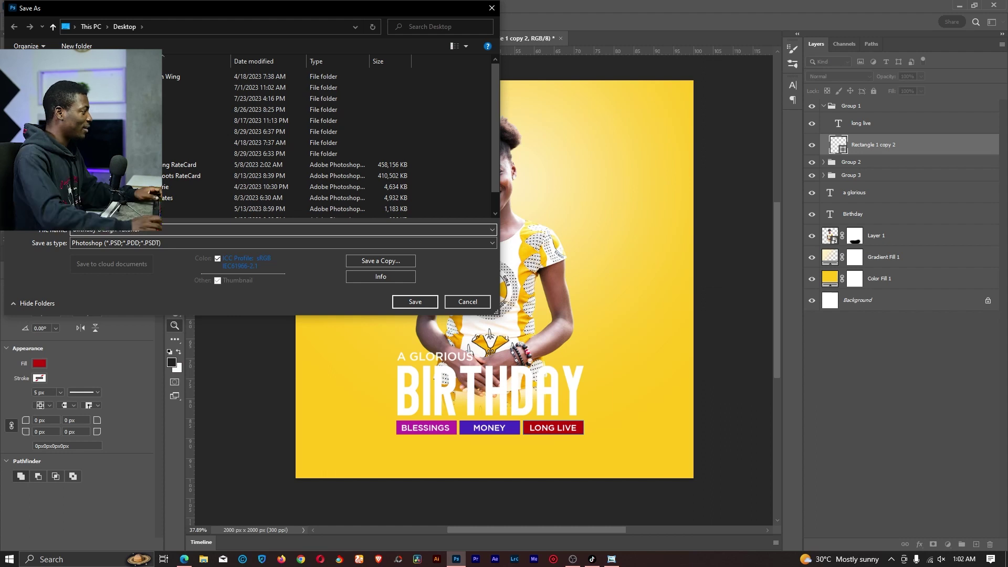
click(414, 302)
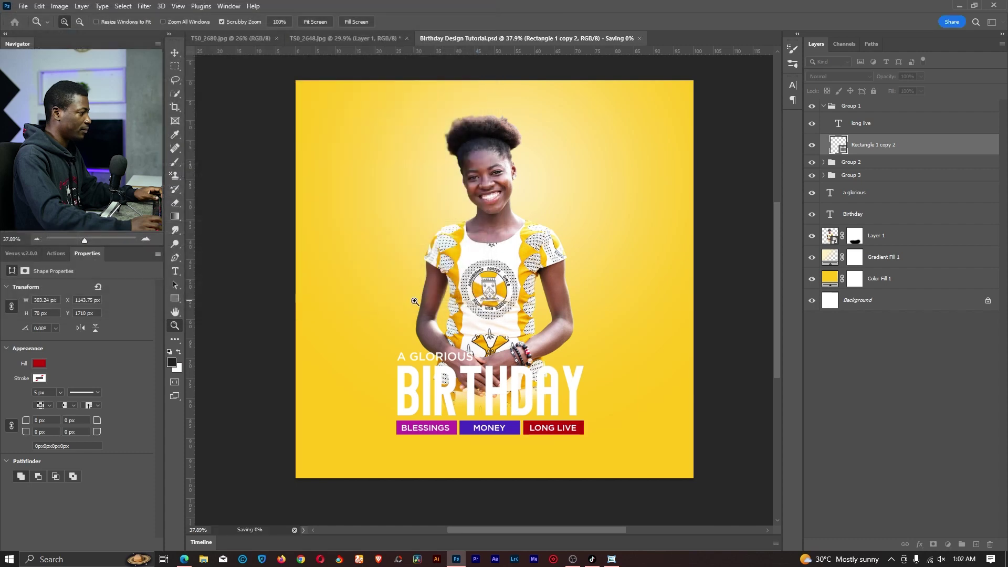
Step: Put the A GLORIOUS and BIRTHDAY text layers into one layer group
mouse_move(520, 201)
mouse_down()
mouse_move(548, 192)
mouse_move(532, 221)
mouse_move(523, 215)
mouse_up()
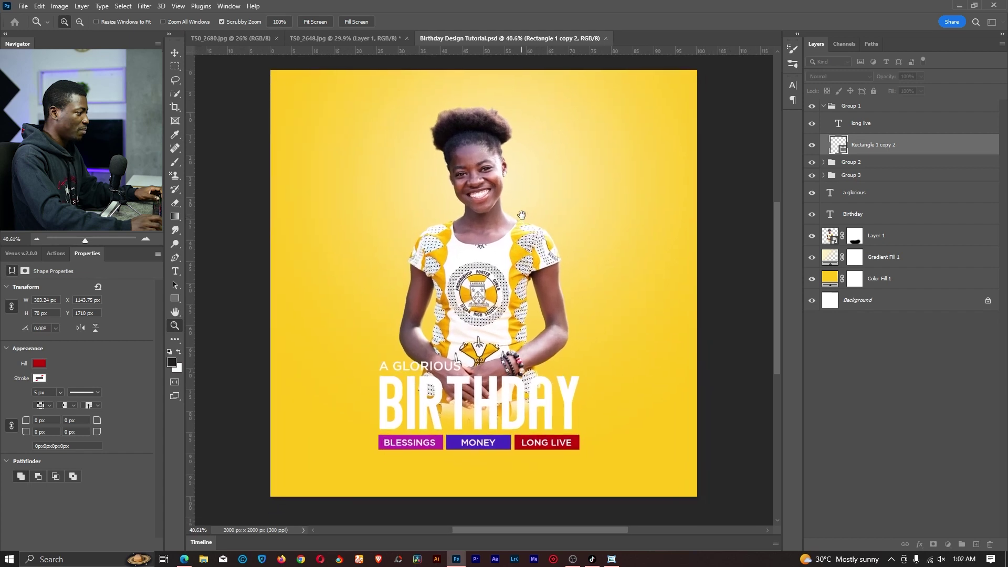
click(823, 105)
click(880, 149)
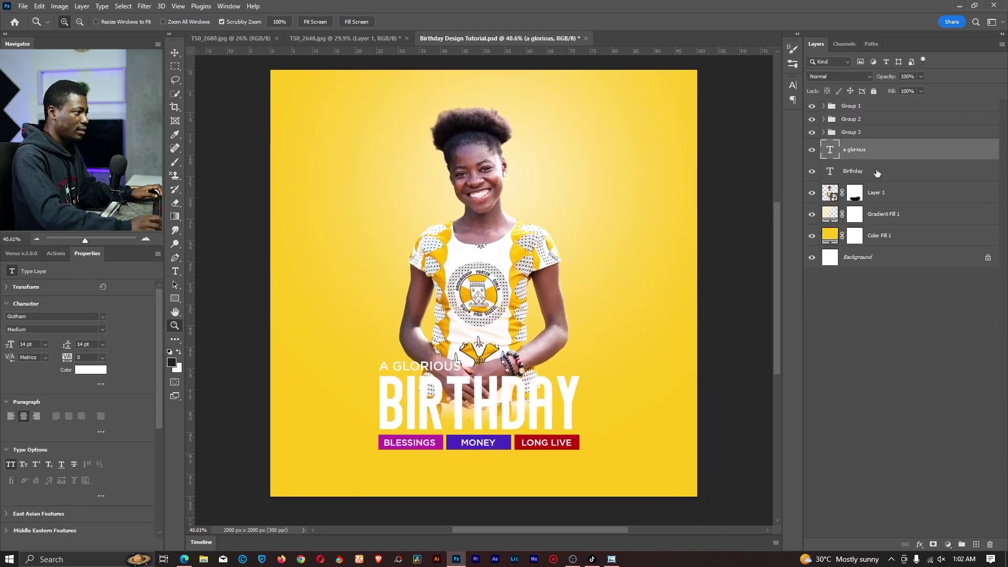
shift+click(877, 172)
key(ctrl+g)
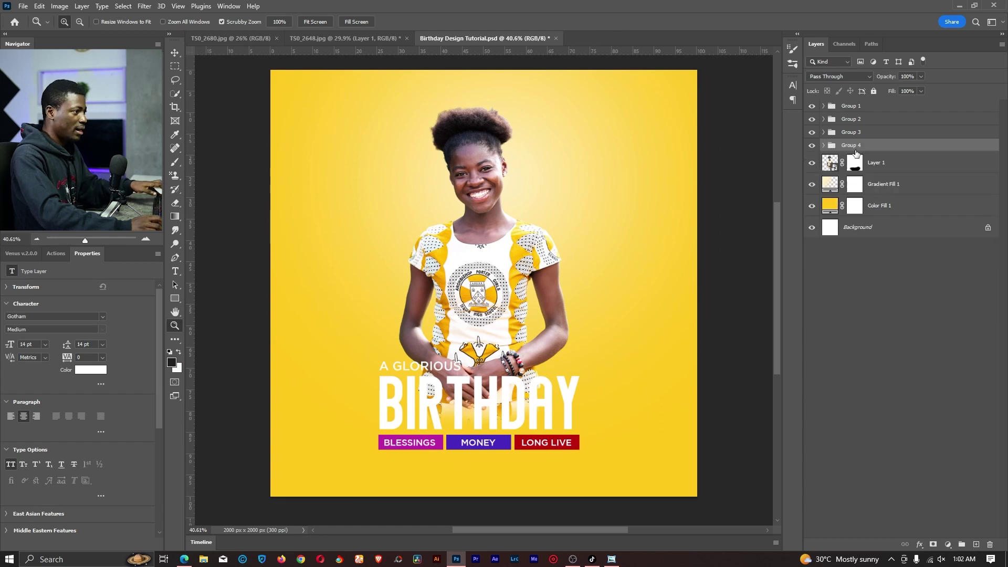
Step: Rename the group holding the A GLORIOUS and BIRTHDAY texts as MAIN TEXTS
double_click(851, 145)
text(MIAN)
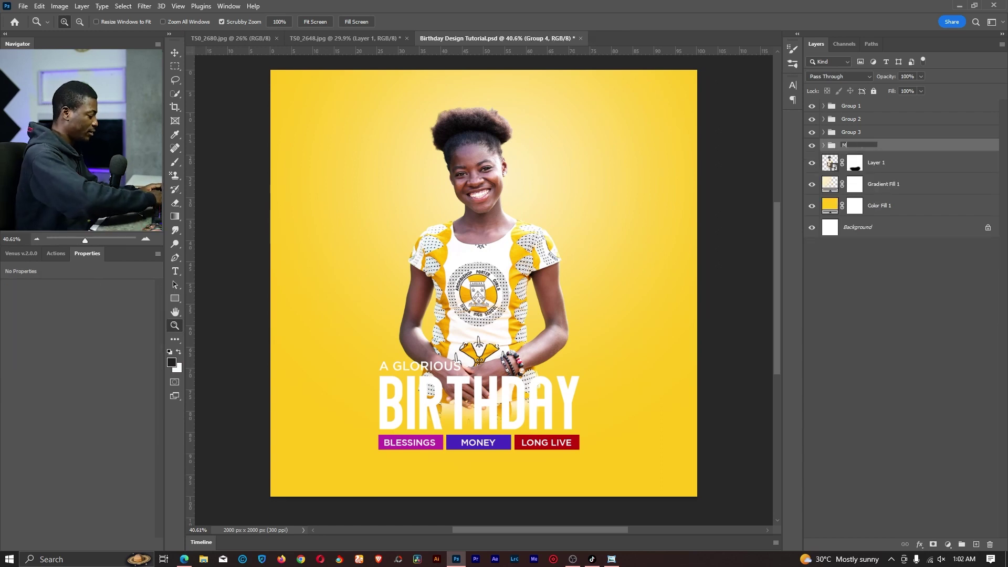
key(BackSpace)
key(BackSpace)
key(BackSpace)
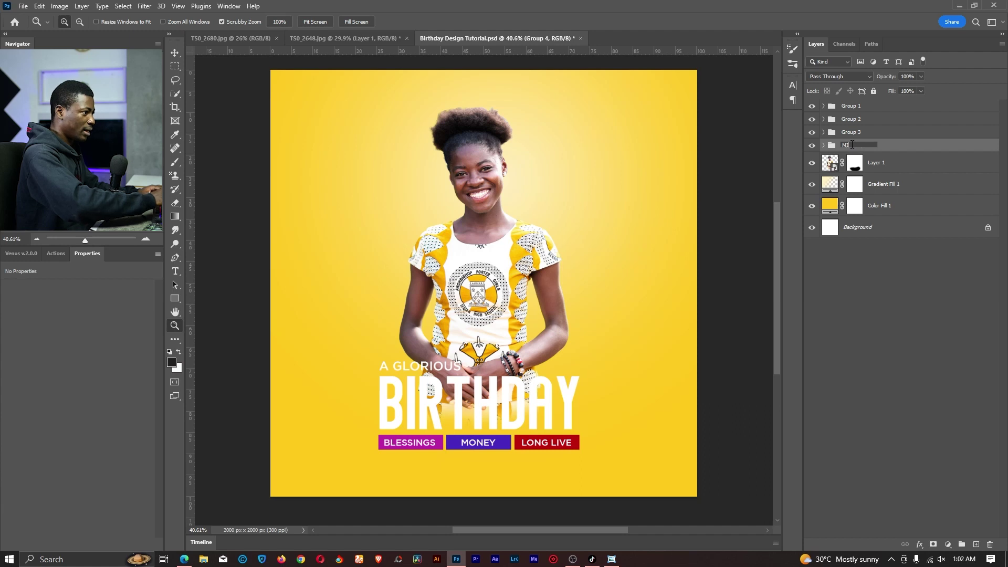
text(AIN TEXTS)
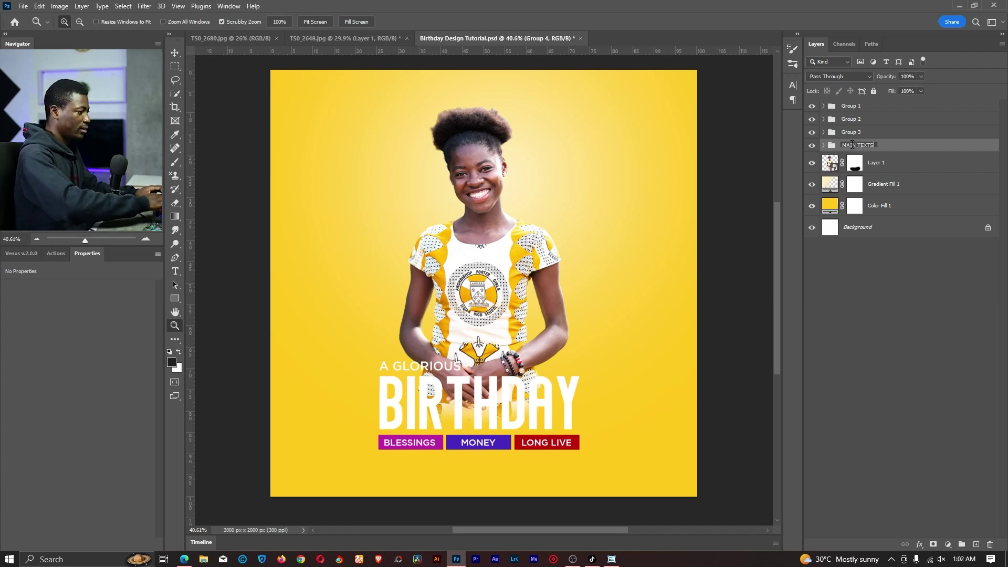
key(Return)
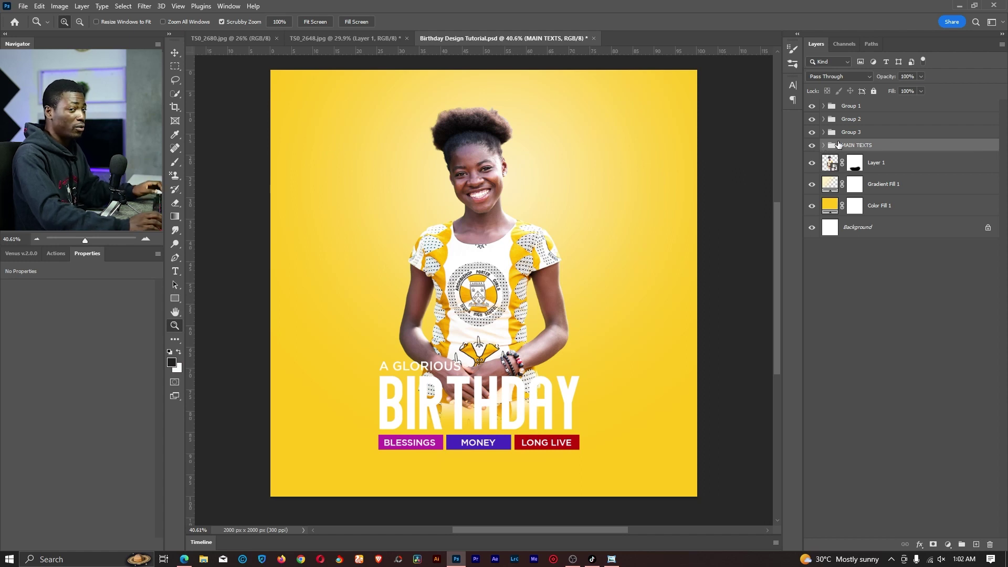
Step: Add an outside Stroke layer effect to the BIRTHDAY text inside the MAIN TEXTS group
click(823, 145)
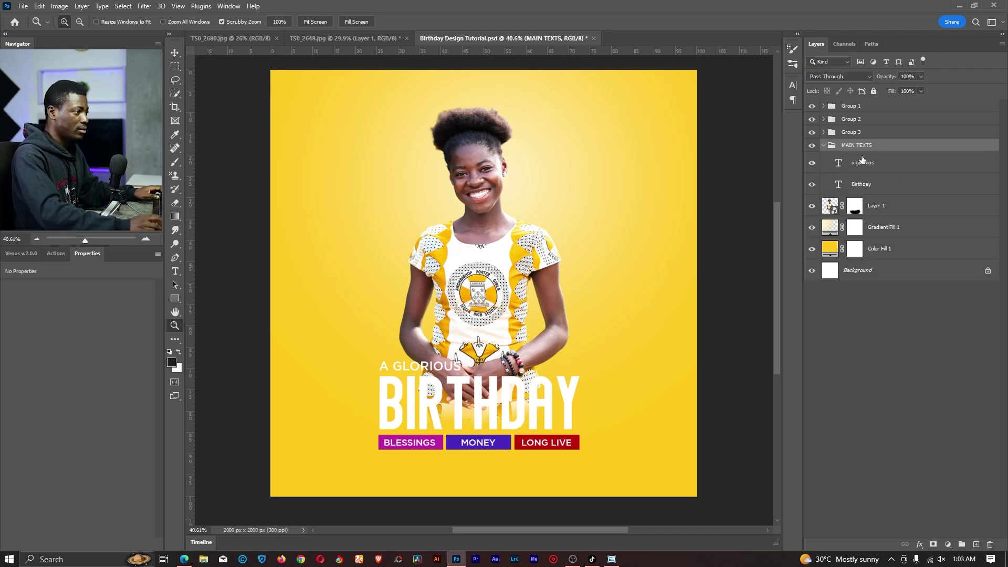
click(867, 182)
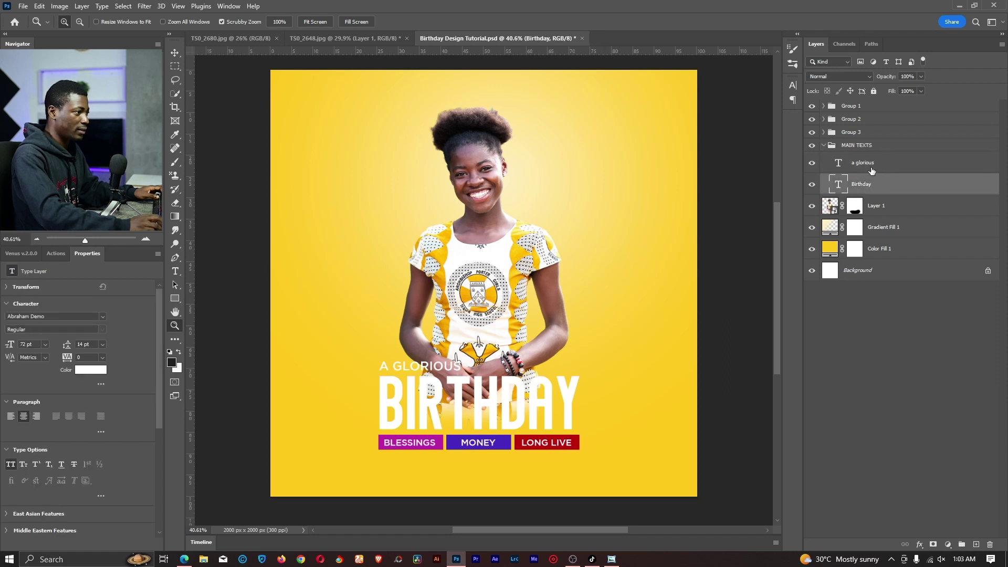
click(920, 547)
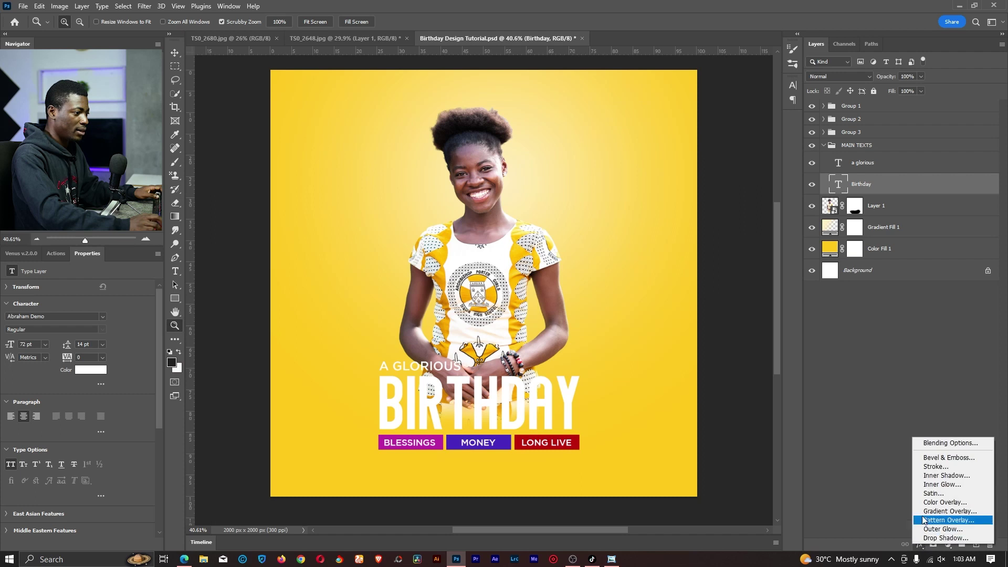
click(943, 443)
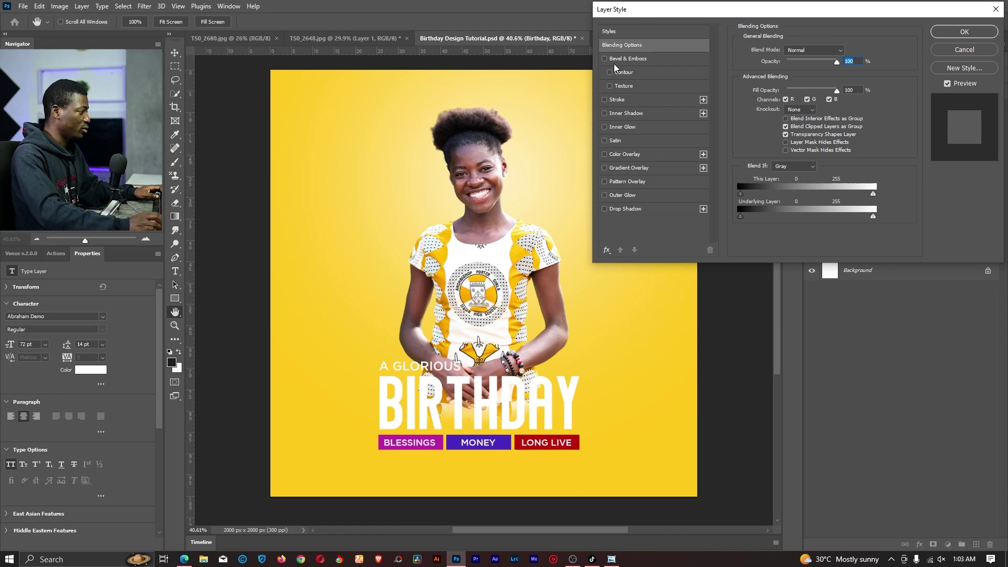
click(604, 99)
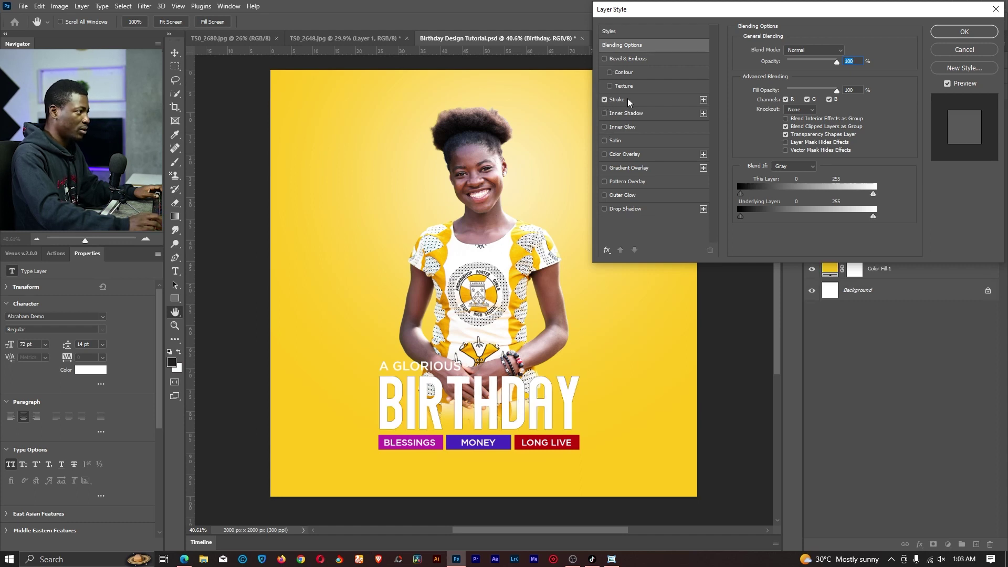
click(627, 100)
mouse_move(776, 51)
mouse_down()
mouse_move(795, 47)
mouse_move(778, 46)
mouse_up()
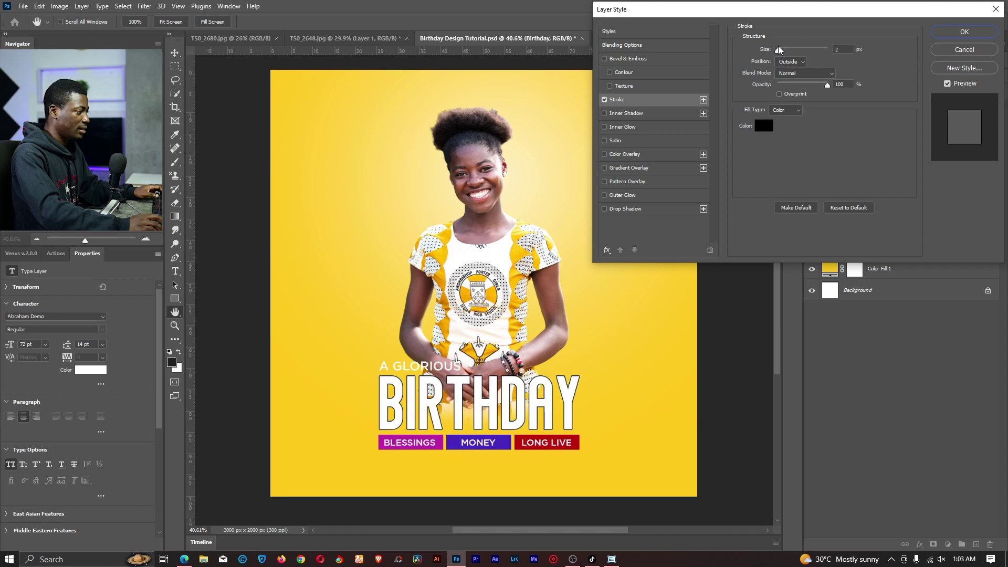
Step: Colour the BIRTHDAY stroke with the flyer's background yellow, fec81a, and set its size to 5 px
click(762, 125)
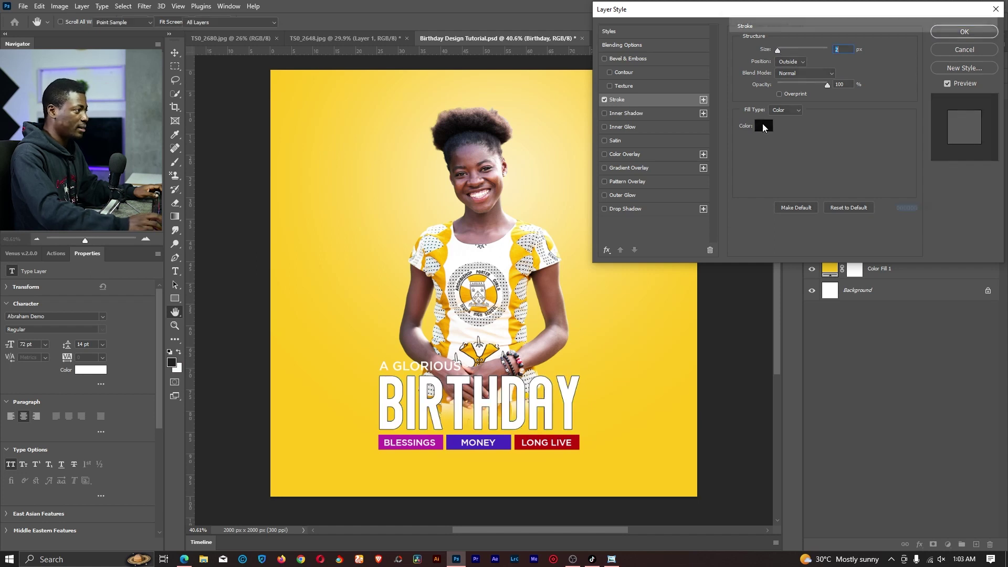
click(297, 456)
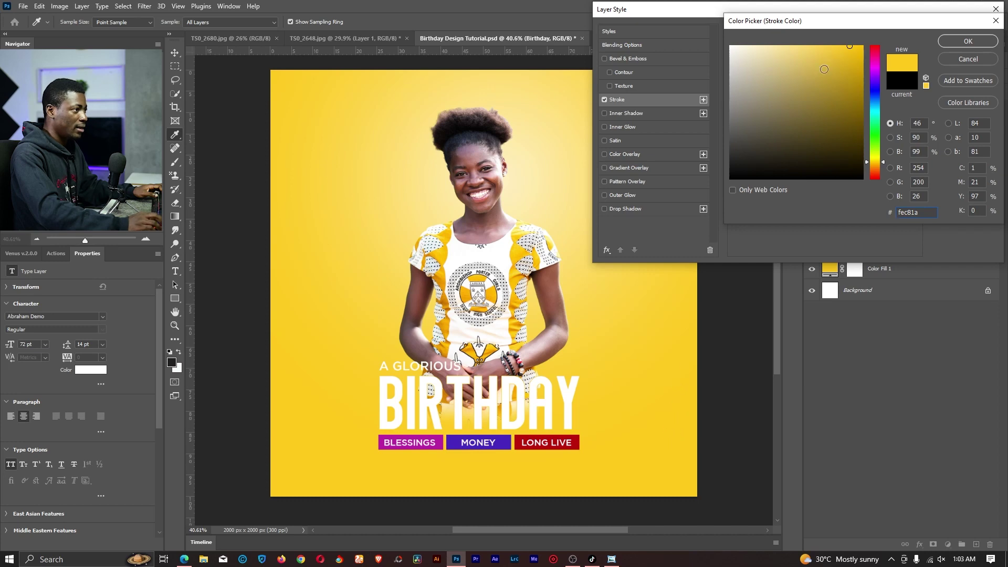
click(953, 42)
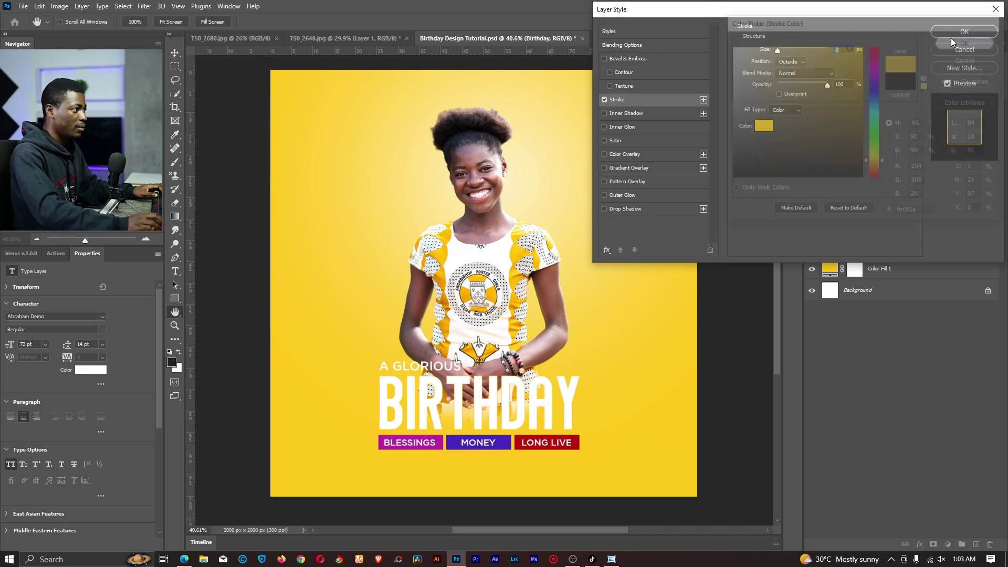
text(5)
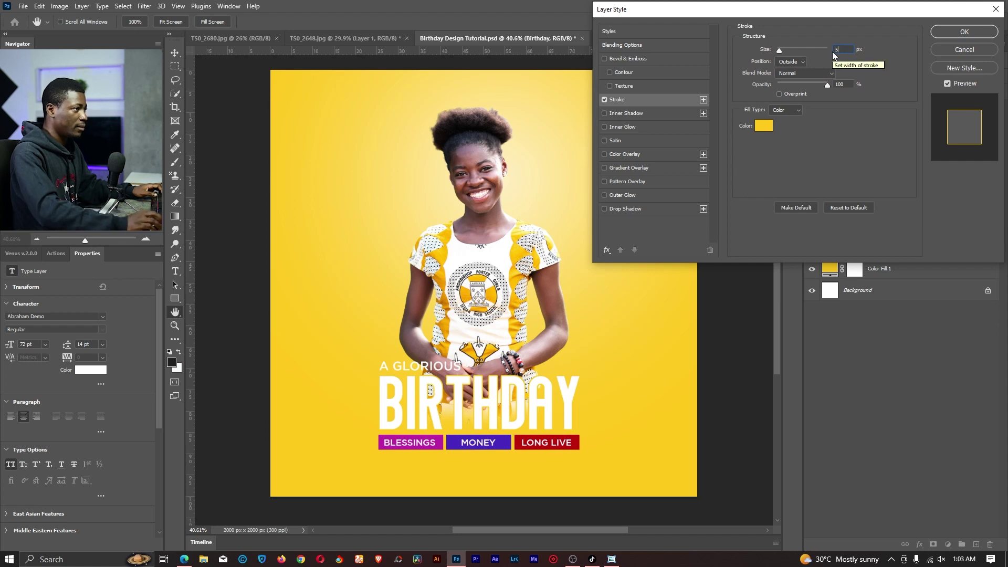
click(959, 33)
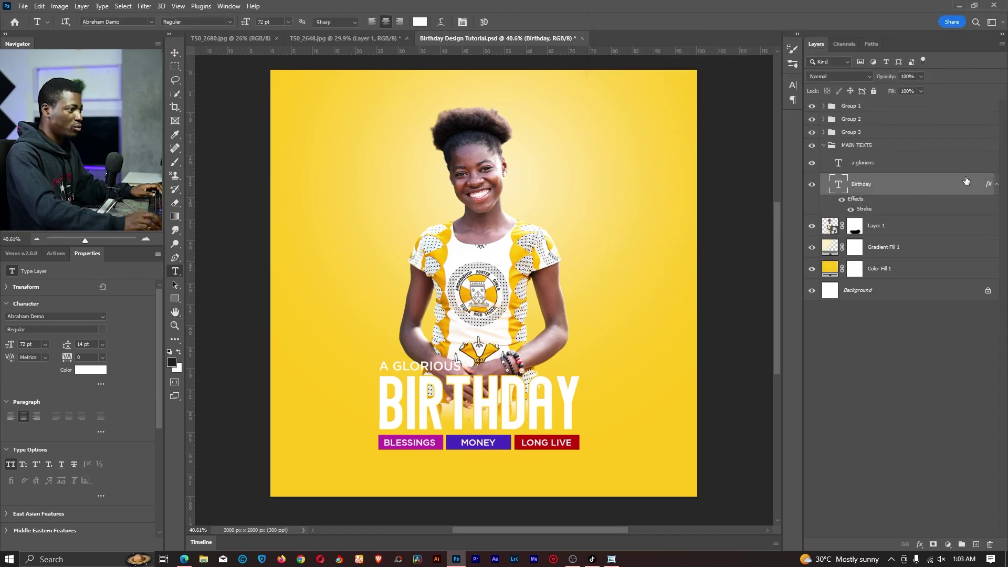
Step: Copy the BIRTHDAY text's layer style onto the A GLORIOUS text layer
click(996, 185)
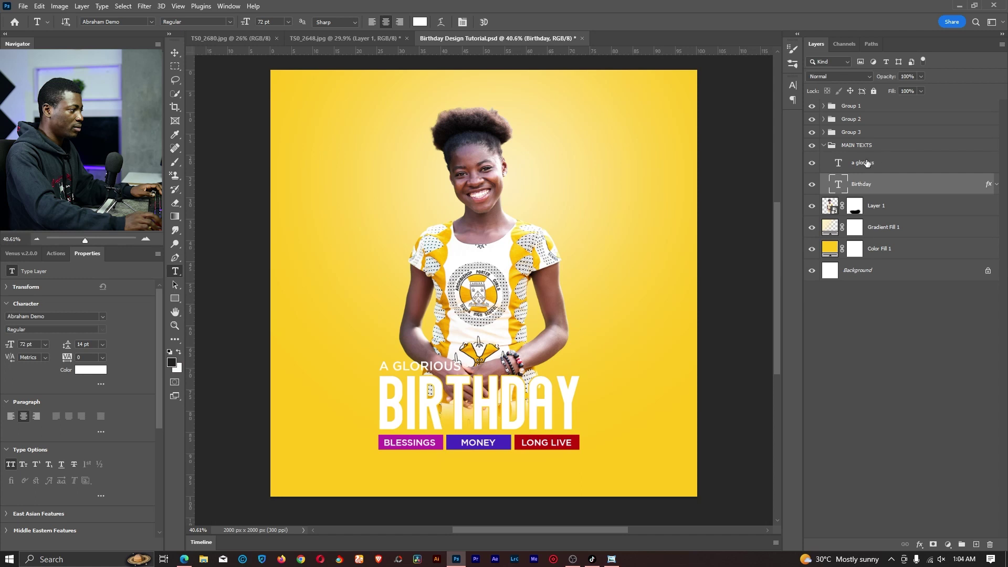
right_click(898, 185)
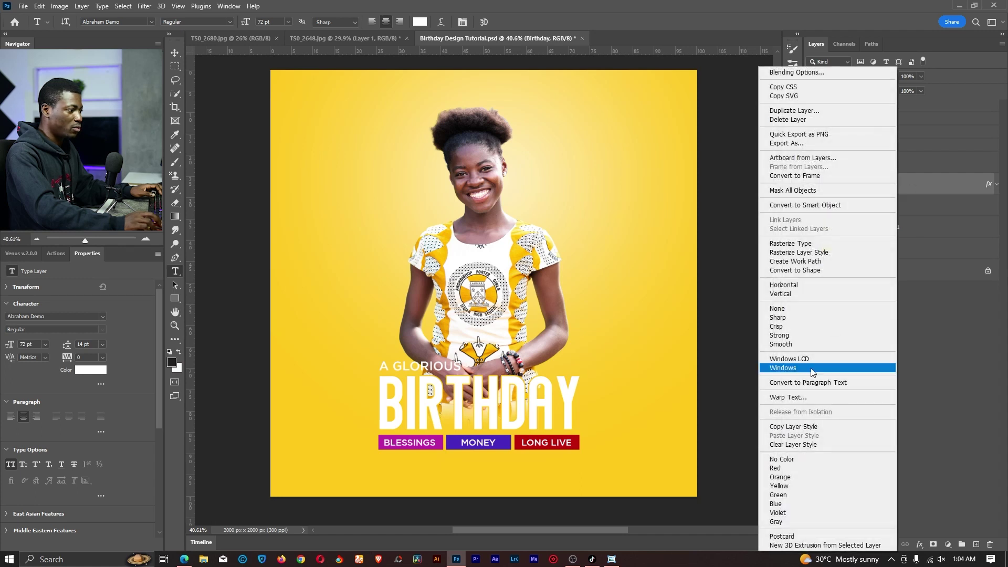
click(827, 426)
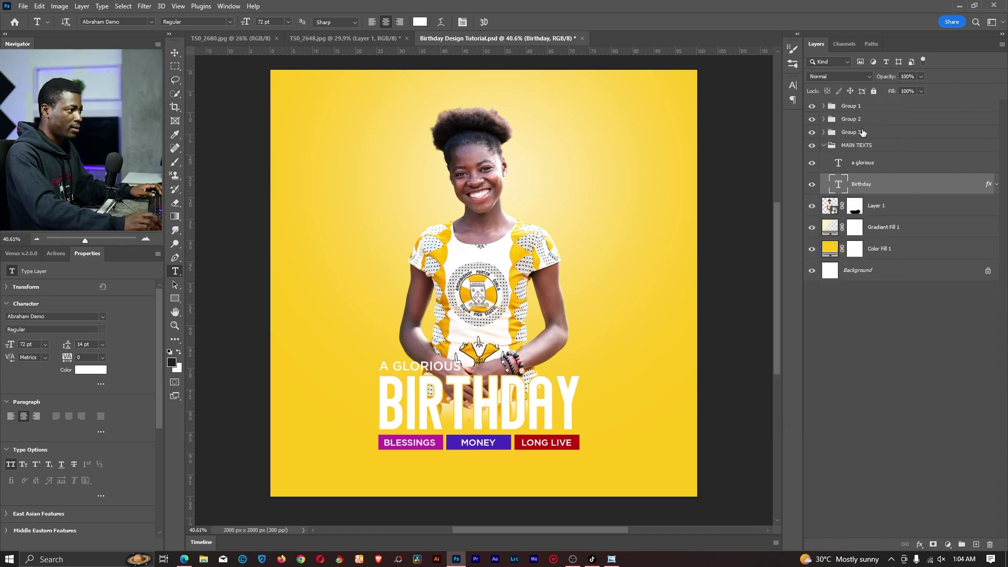
click(877, 169)
right_click(882, 164)
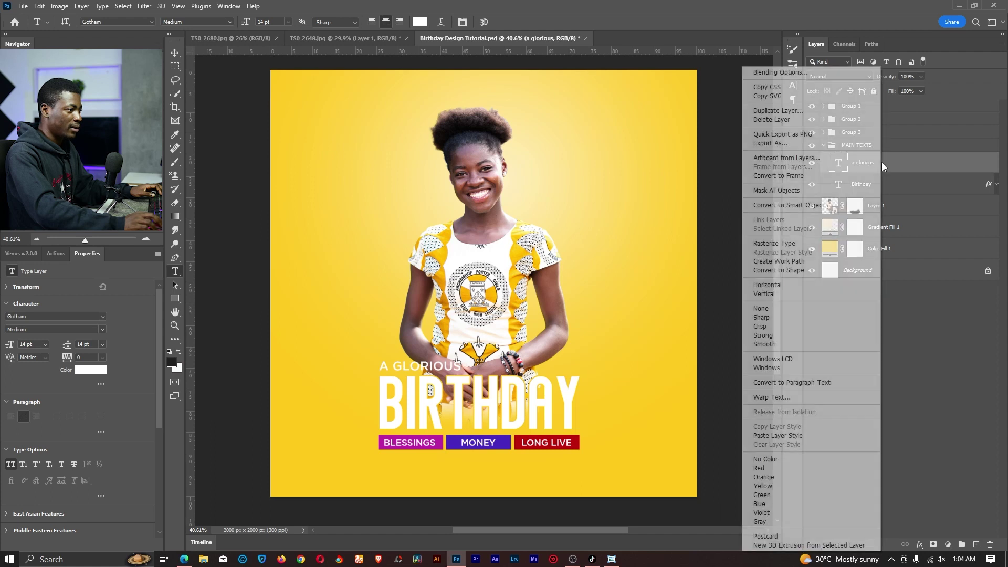
click(795, 435)
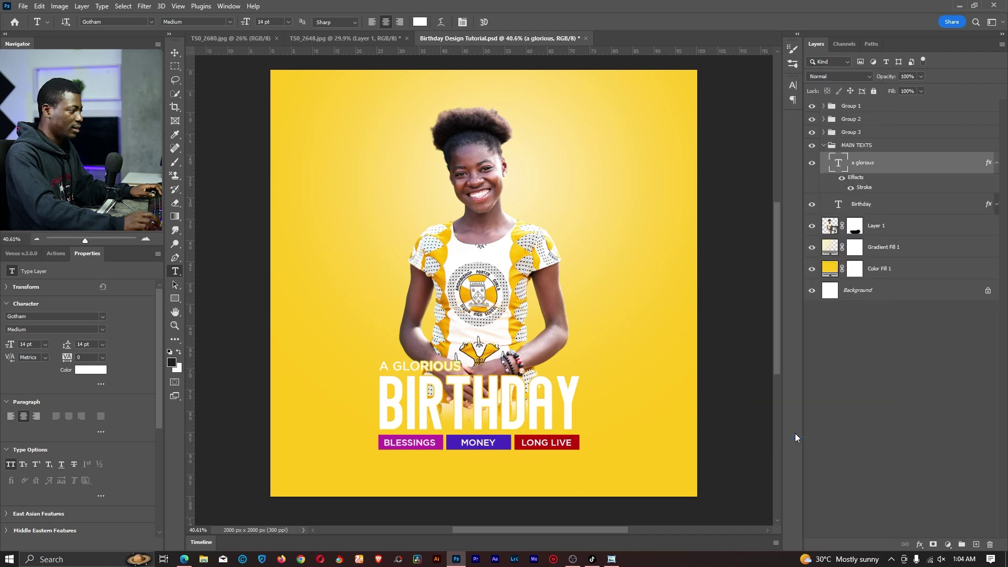
click(996, 163)
Step: Save the flyer document with the outlined title texts
key(z)
drag(533, 288, 529, 287)
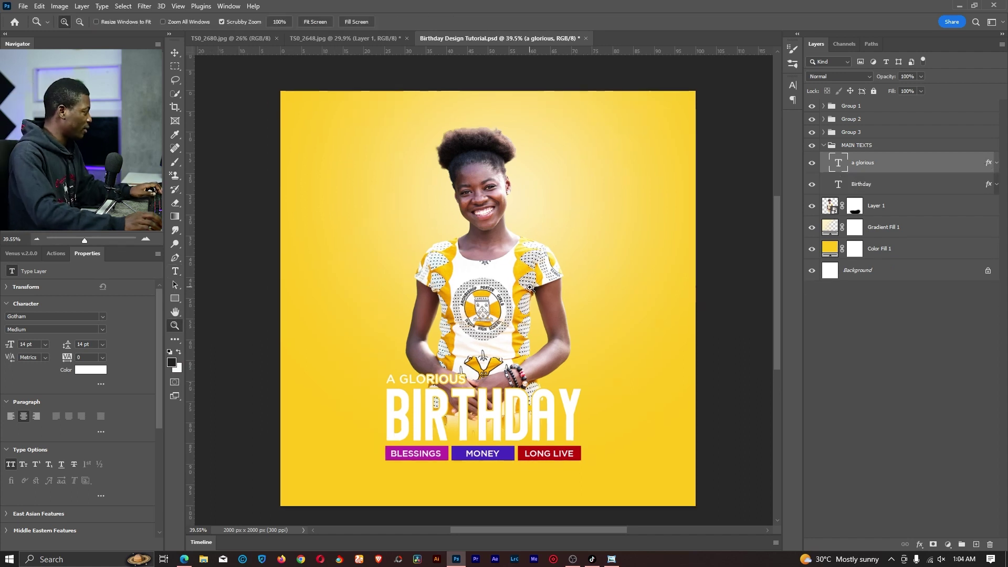
key(ctrl+s)
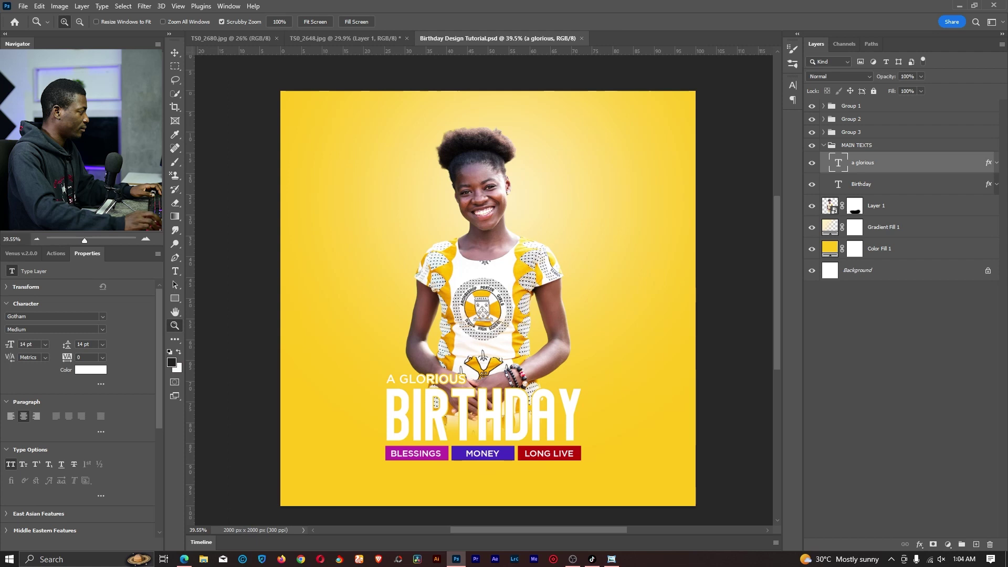
Step: Combine Group 1, Group 2, Group 3 and MAIN TEXTS into one parent group
drag(513, 290, 510, 290)
click(824, 145)
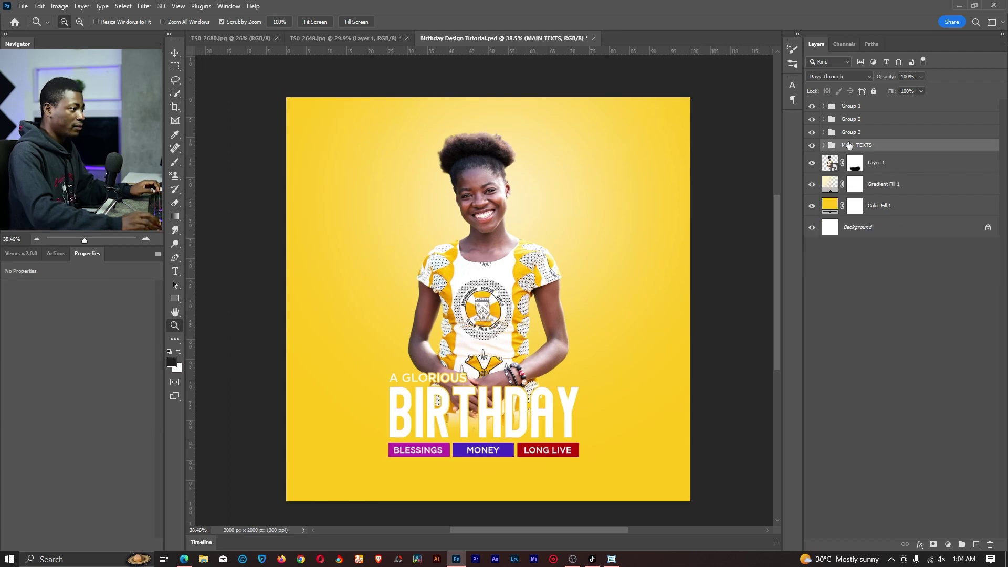
shift+click(864, 107)
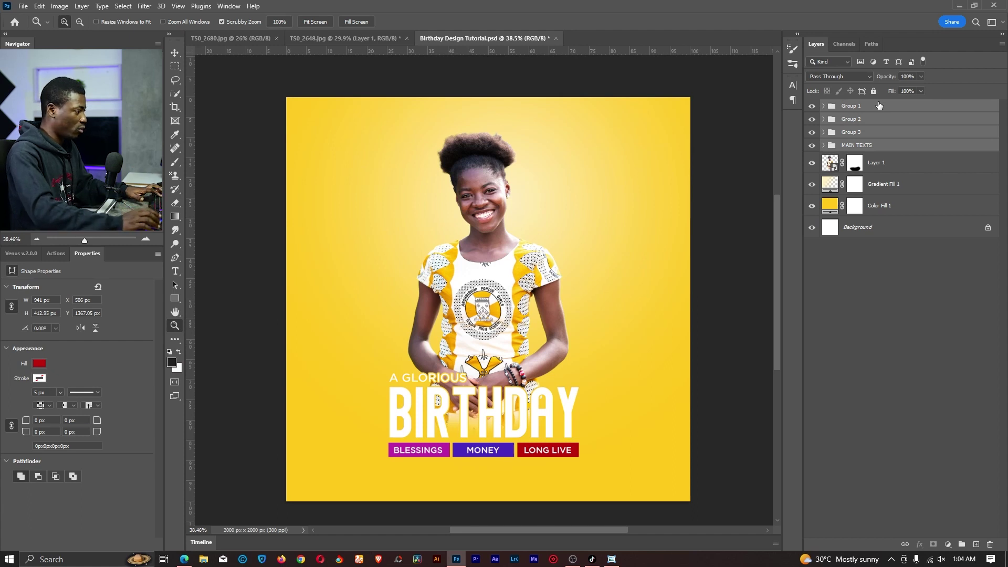
key(ctrl+g)
Step: Rename the parent group of the title and label boxes as ALL TEXTS
double_click(850, 106)
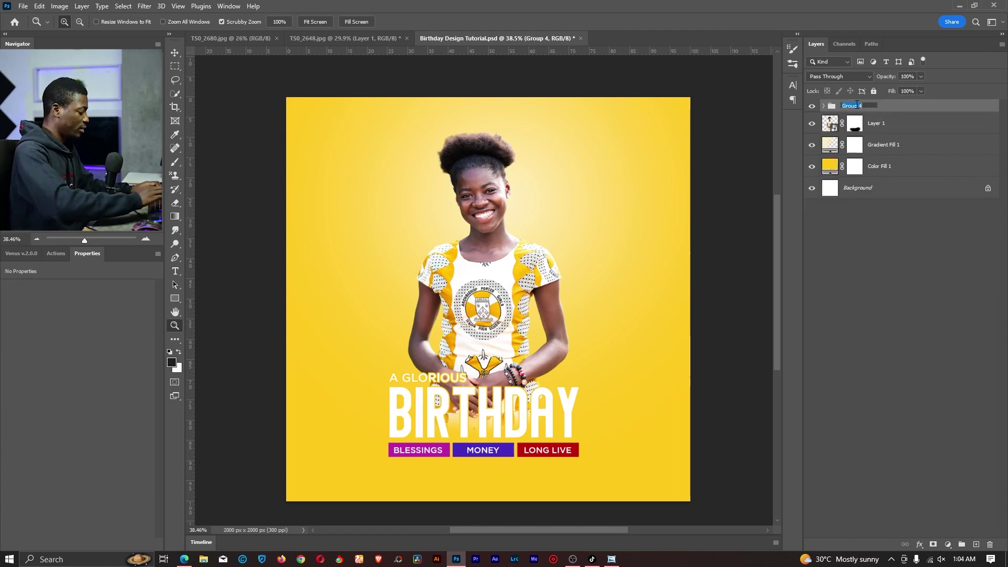
text(a)
text(A)
text(LL TE)
text(XTS)
key(Return)
Step: Skew the ALL TEXTS group vertically by -2.5° so the text block slants upward to the right
drag(477, 457, 501, 450)
drag(544, 377, 546, 284)
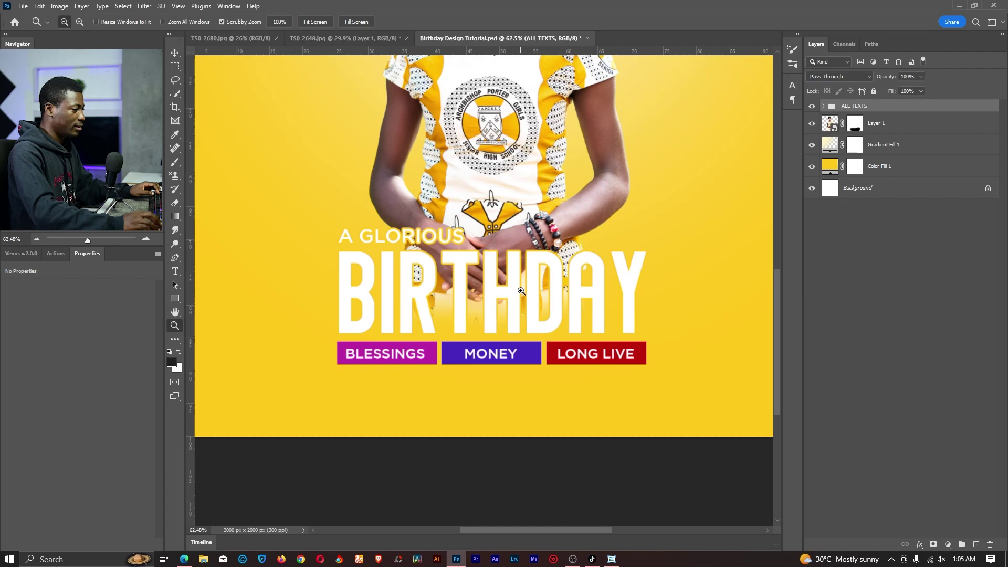
drag(531, 265, 511, 265)
drag(434, 272, 402, 365)
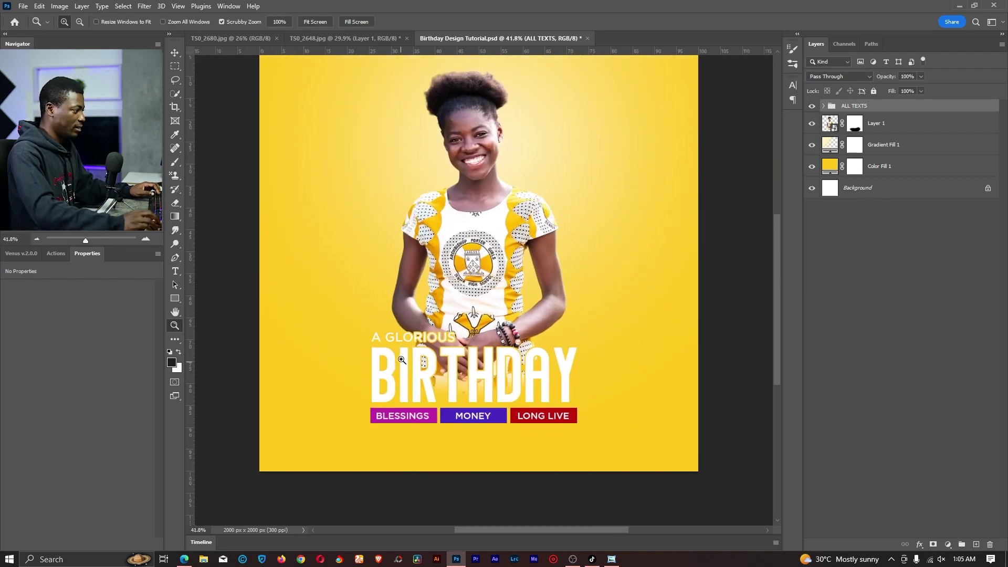
drag(524, 410, 581, 341)
key(v)
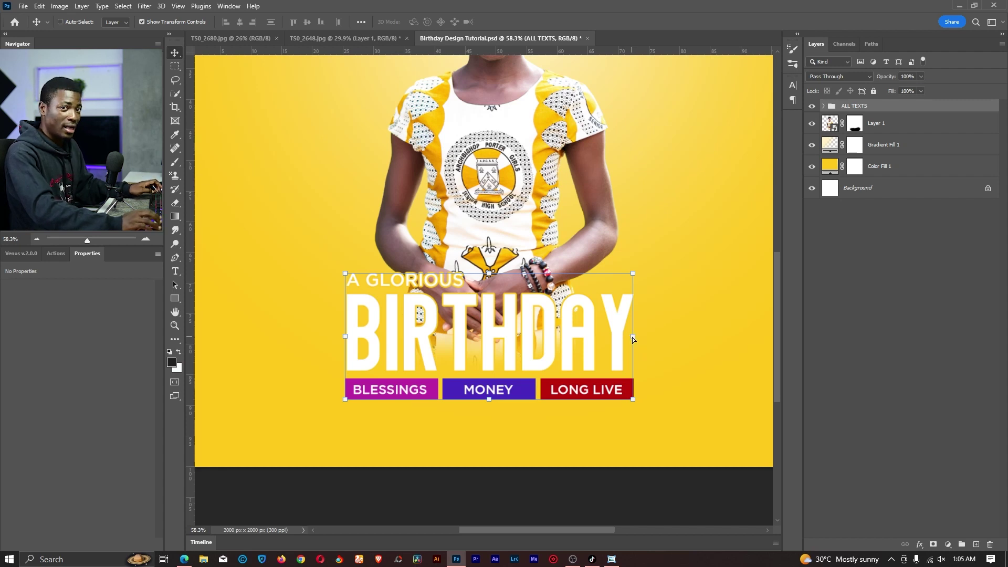
mouse_move(632, 338)
mouse_down()
mouse_move(634, 291)
mouse_move(634, 347)
mouse_move(644, 194)
mouse_move(645, 420)
mouse_move(638, 228)
mouse_move(634, 398)
mouse_move(678, 361)
mouse_move(582, 362)
mouse_move(616, 286)
mouse_move(674, 325)
mouse_move(654, 338)
mouse_move(649, 307)
mouse_move(640, 365)
mouse_move(642, 309)
mouse_move(637, 324)
mouse_up()
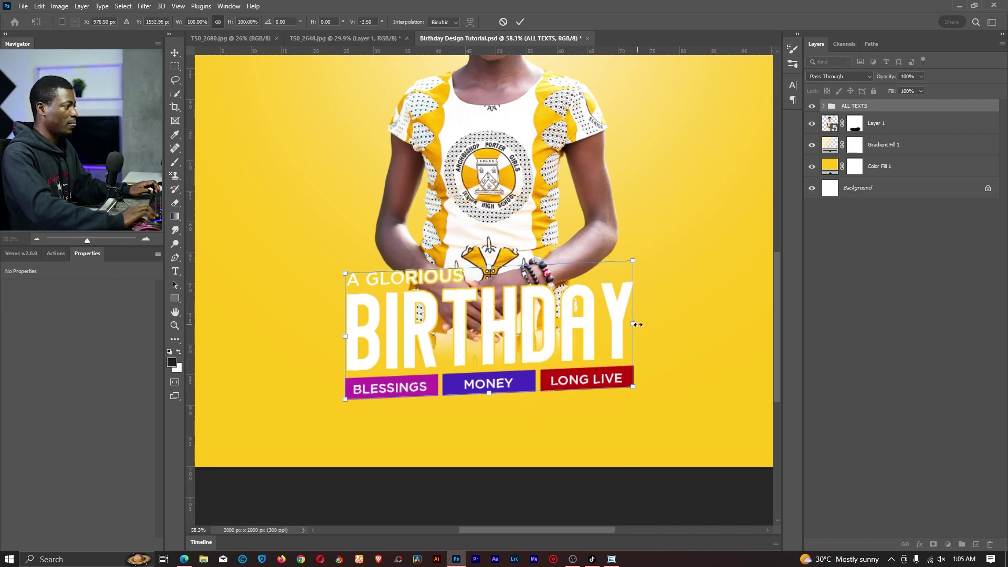
key(Return)
Step: Undo and restore the ALL TEXTS skew to compare the straight and slanted versions on the flyer
key(z)
key(ctrl+0)
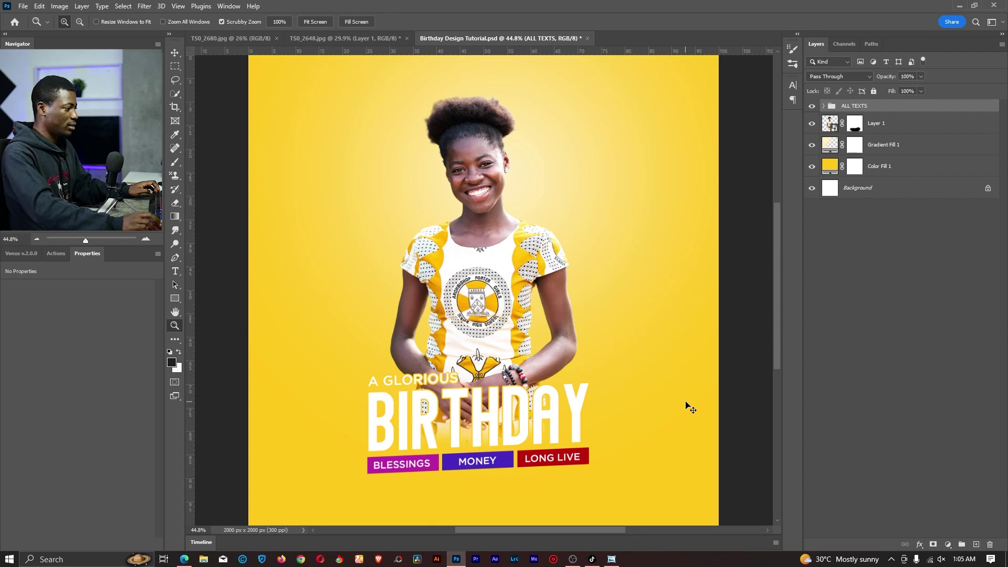
key(ctrl+z)
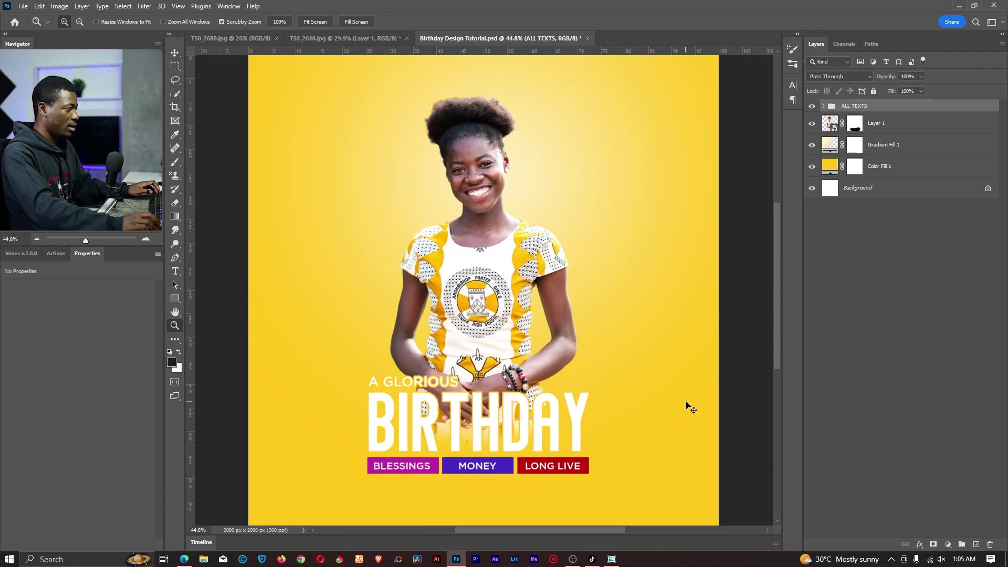
key(ctrl+shift+z)
key(ctrl+shift+z)
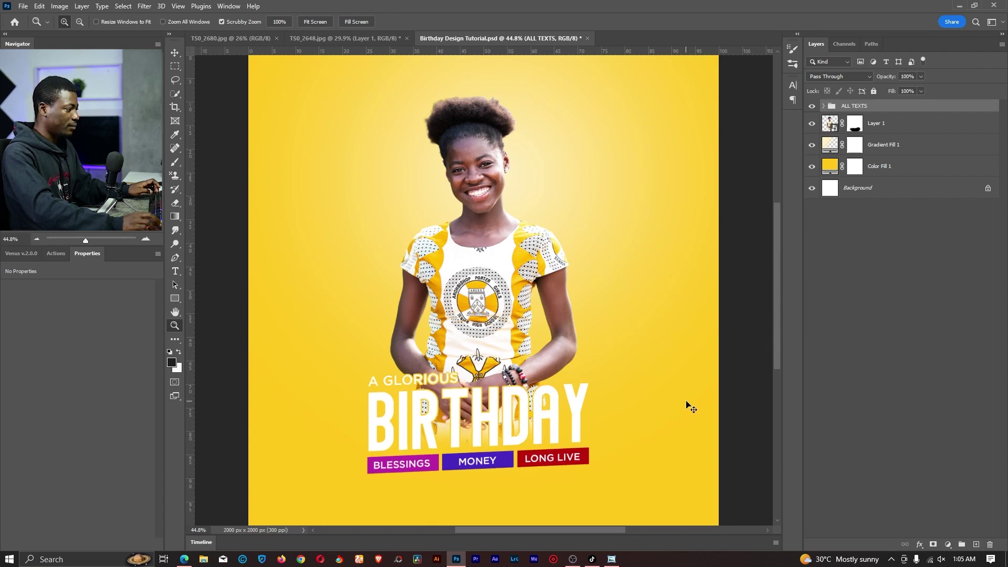
Step: Save the birthday flyer and close TS0_2648.jpg without saving its changes
drag(509, 336, 499, 335)
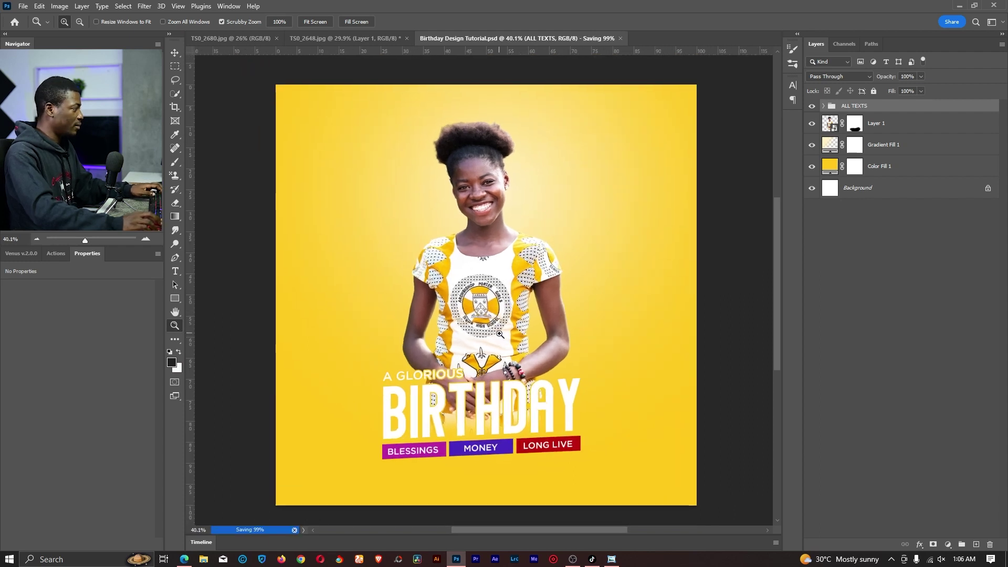
click(329, 39)
key(ctrl+w)
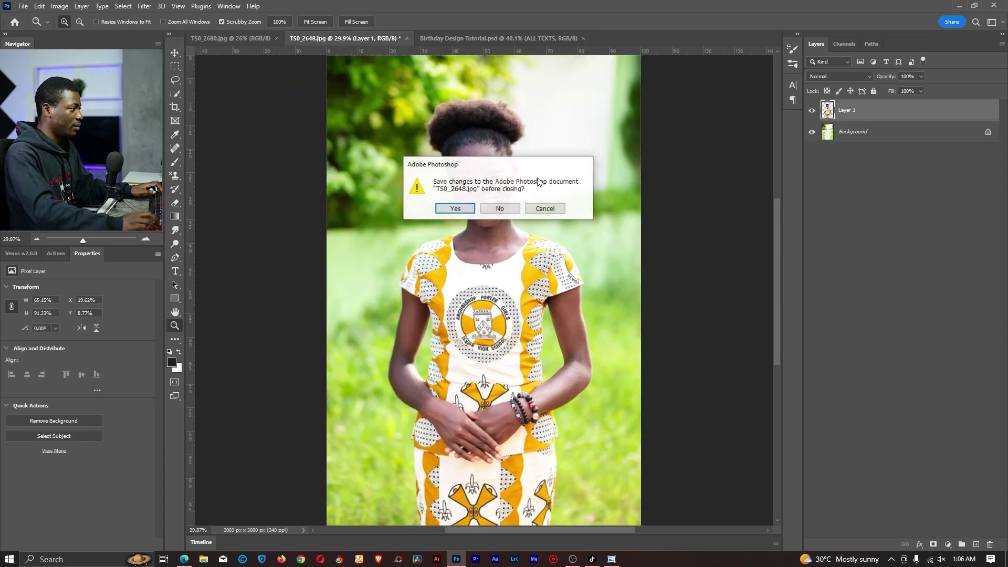
click(502, 209)
Step: Select the whole figure of the woman in TS0_2680.jpg with the Quick Selection tool
click(255, 39)
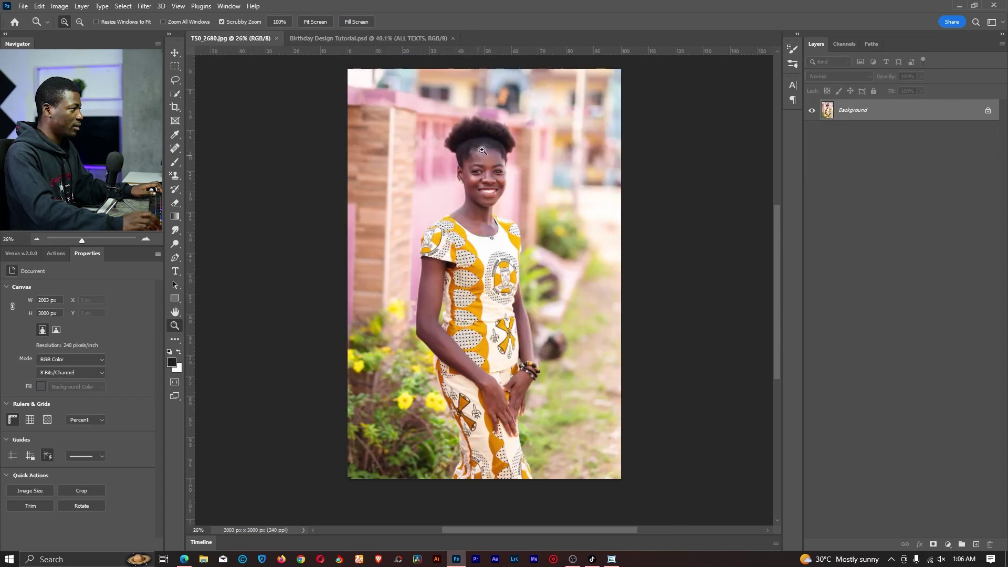
key(w)
right_click(179, 95)
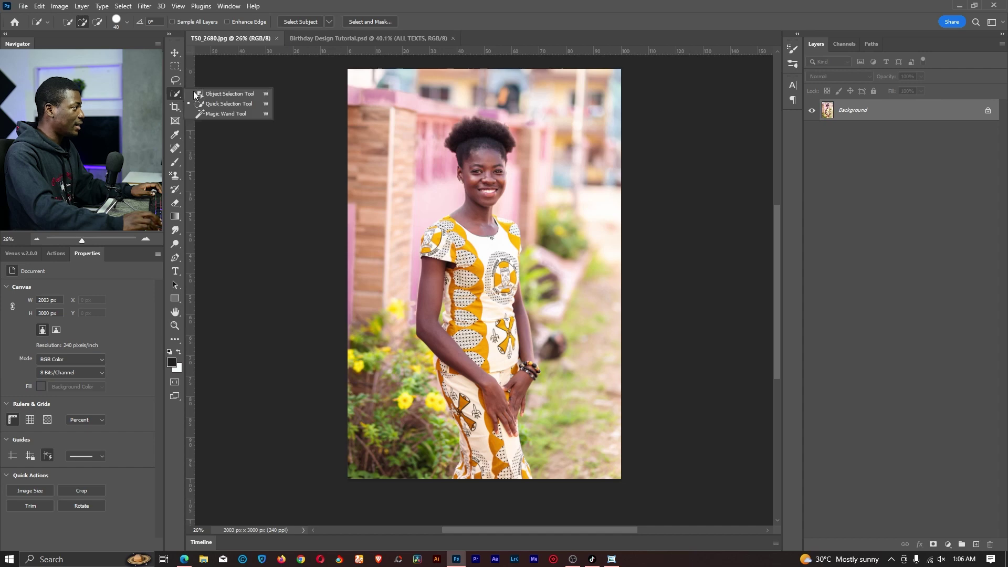
click(226, 105)
right_click(176, 94)
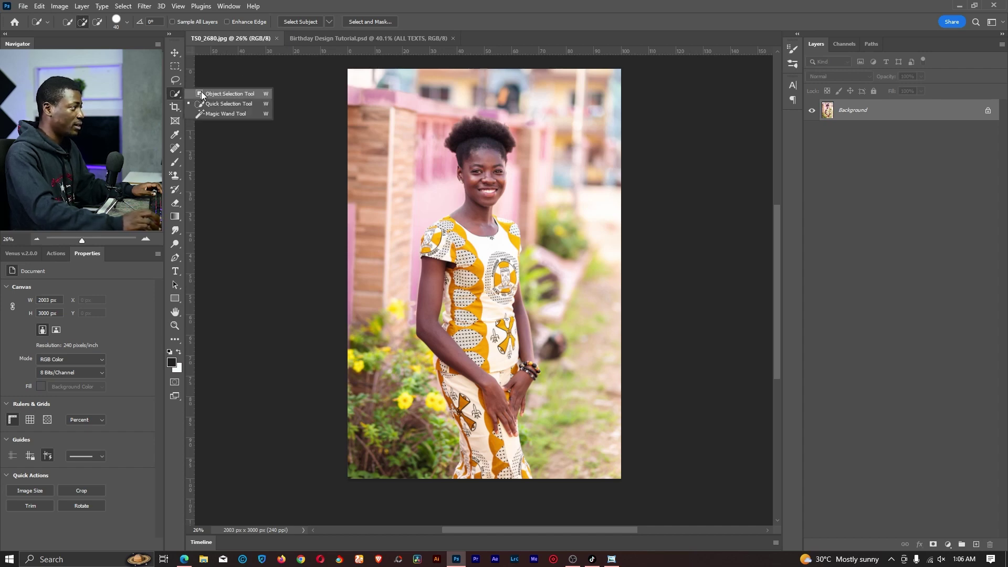
click(291, 10)
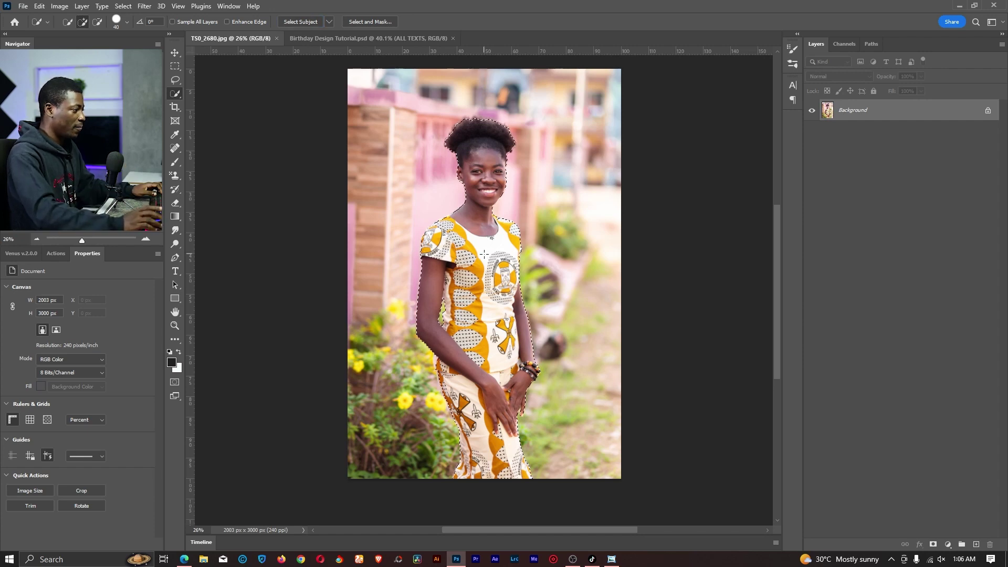
Step: Add the woman's star-shaped earring to the selection with the Lasso tool
key(z)
drag(475, 117, 541, 139)
key(space)
drag(535, 400, 509, 332)
drag(437, 239, 477, 241)
key(l)
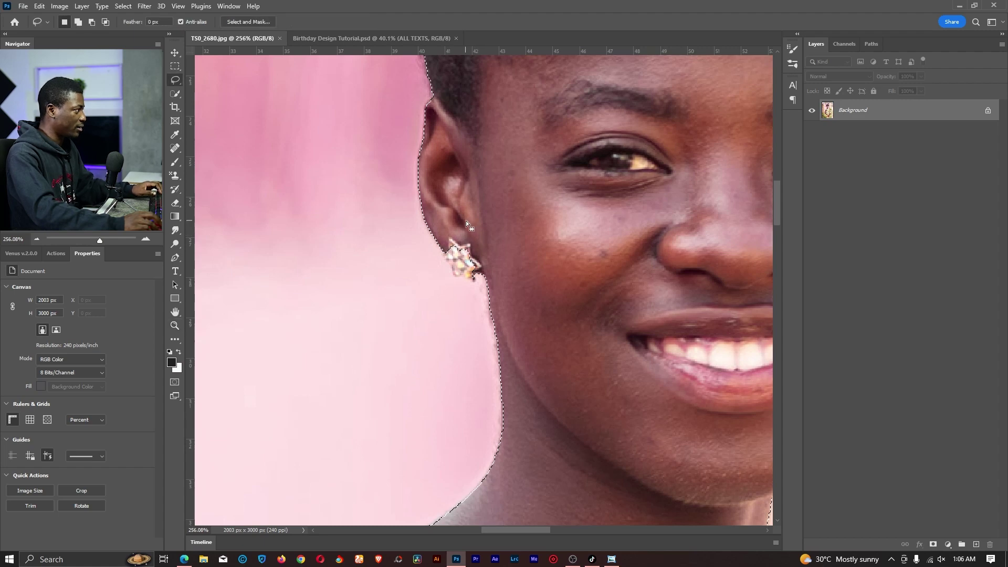
right_click(175, 80)
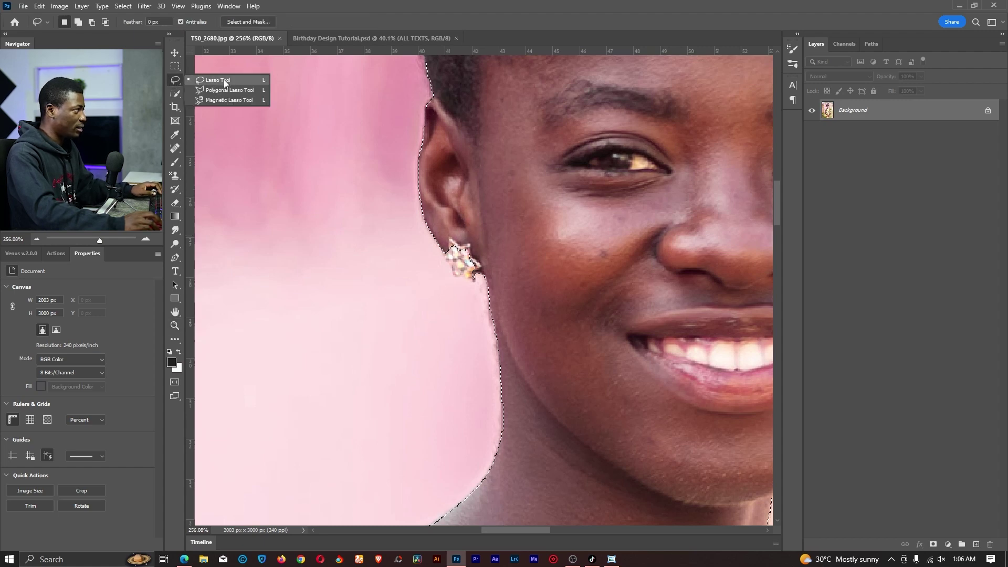
click(228, 80)
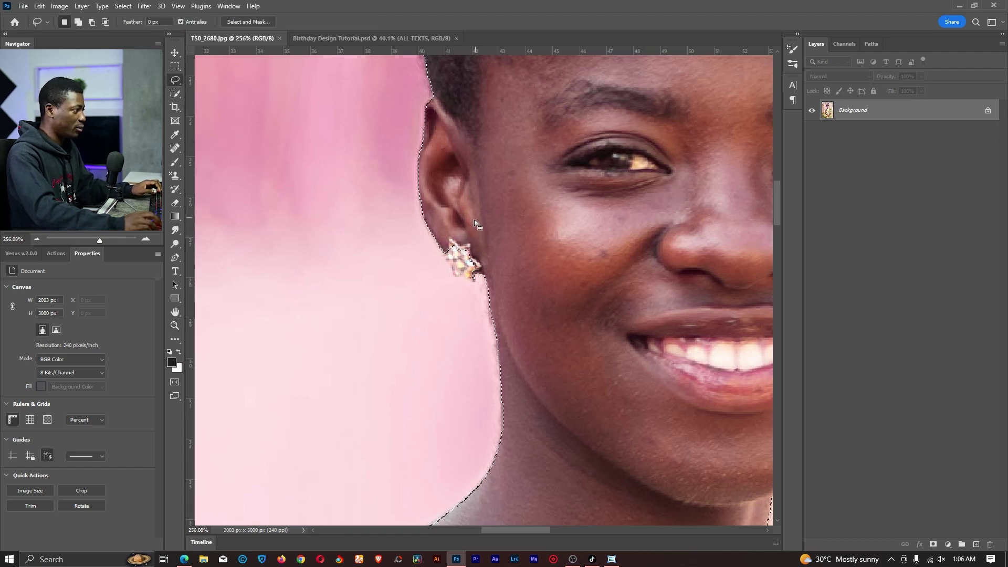
key(shift)
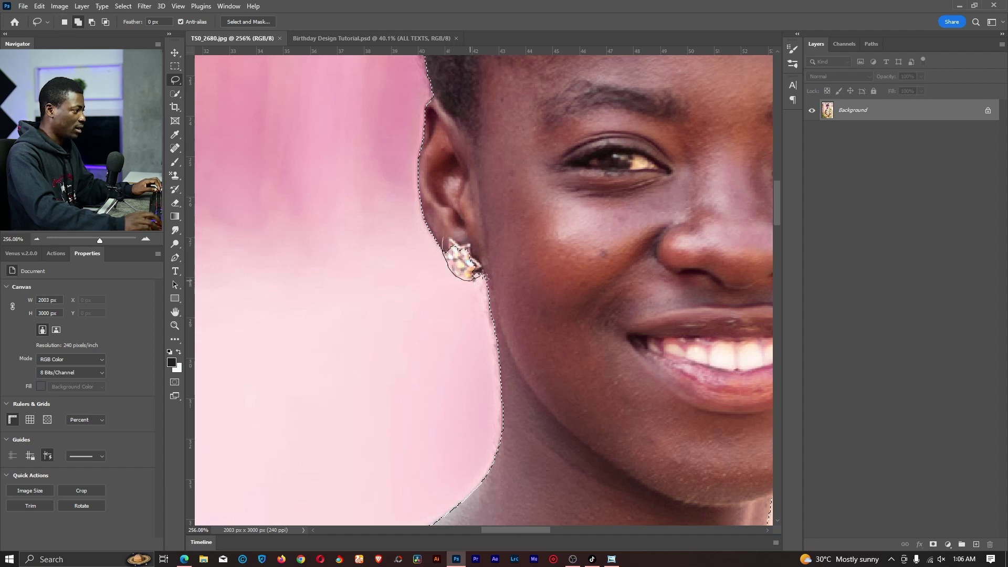
drag(474, 225, 474, 226)
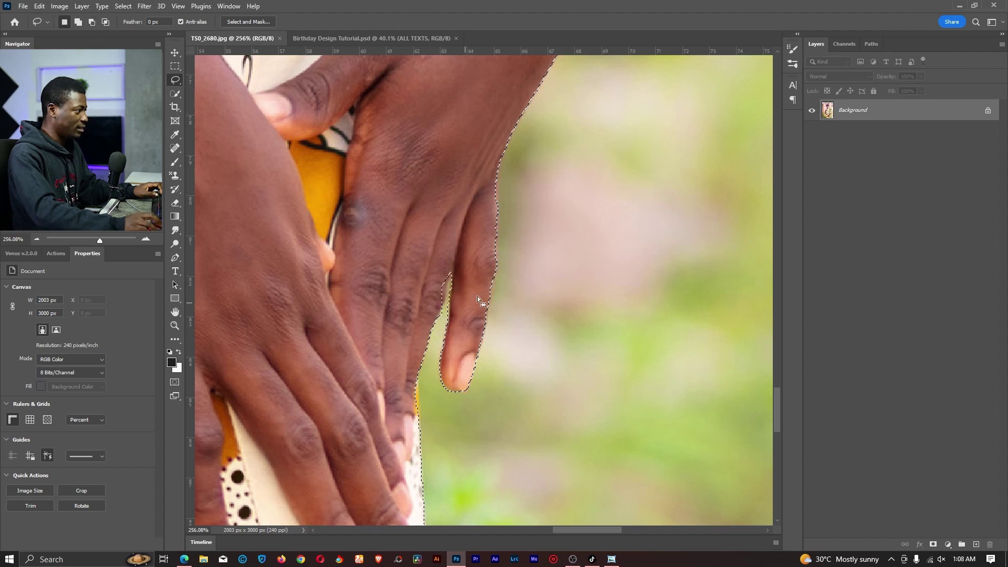
Step: Check the selection edge around the hand and bracelets and copy the selected woman onto a new layer
drag(529, 90, 520, 331)
mouse_move(544, 68)
mouse_down()
mouse_move(525, 286)
mouse_move(523, 256)
mouse_up()
key(z)
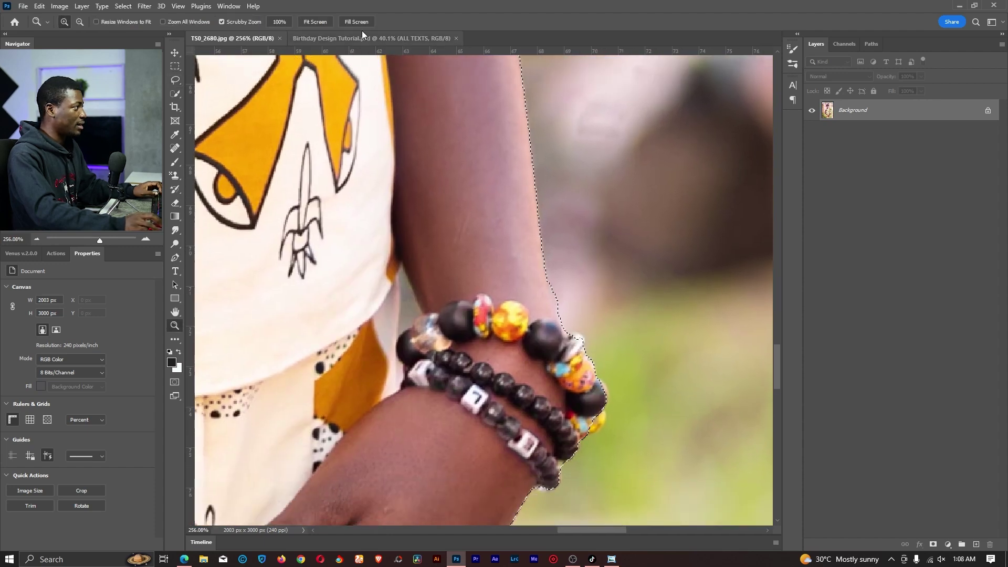
key(ctrl+0)
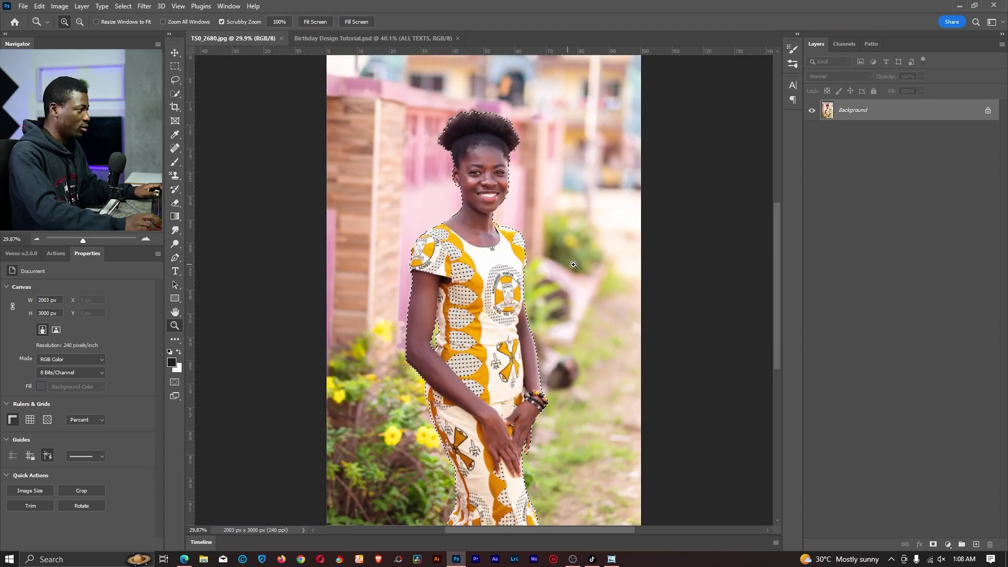
key(w)
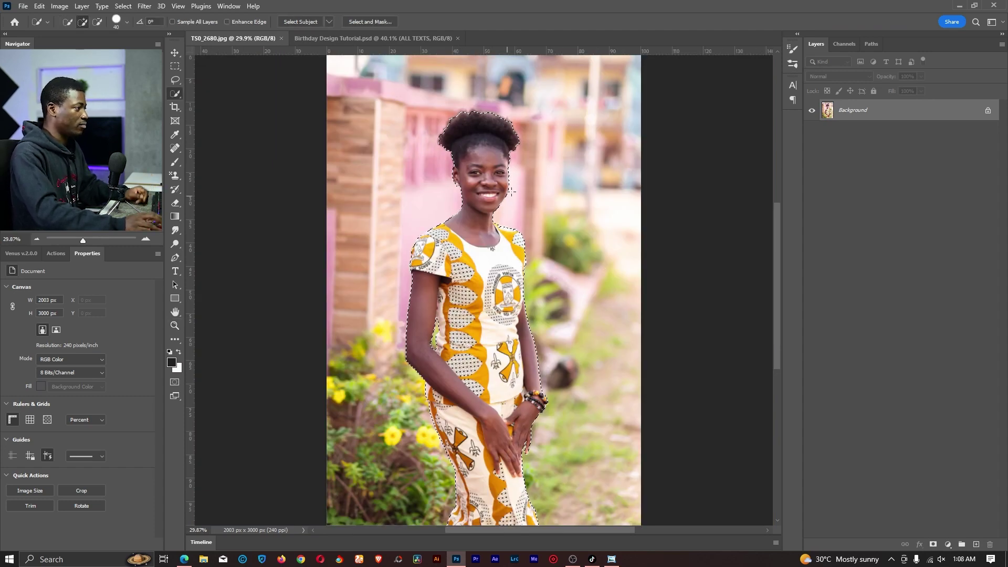
right_click(473, 241)
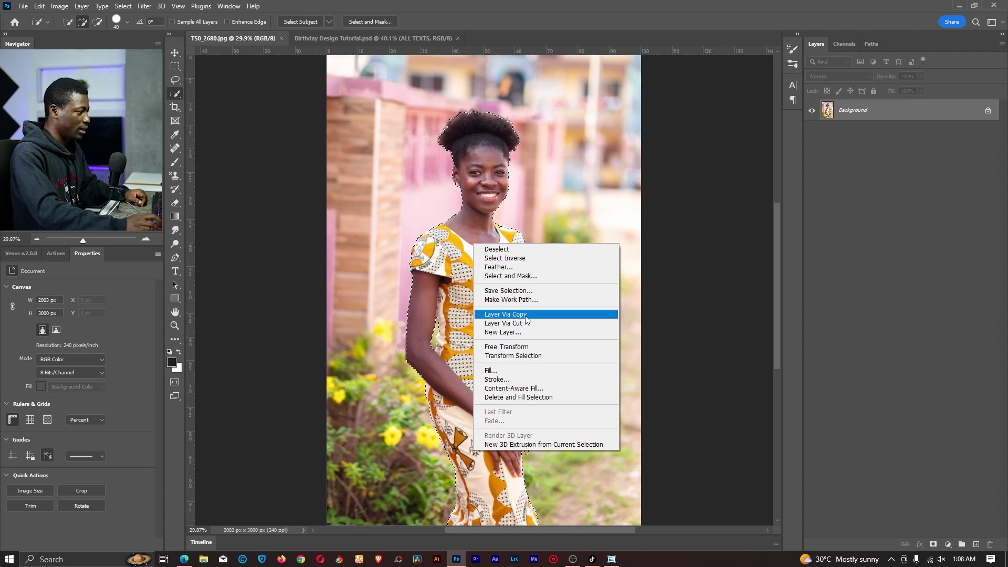
click(525, 315)
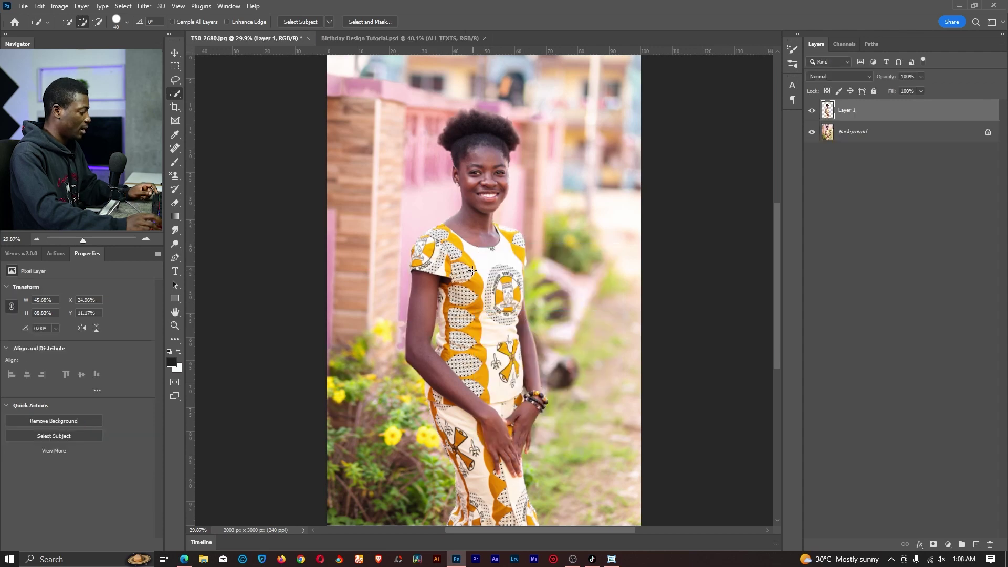
Step: Bring the new cutout into the birthday flyer, convert it to a smart object and place it directly beneath Layer 1
key(v)
drag(480, 221, 433, 240)
drag(419, 173, 441, 260)
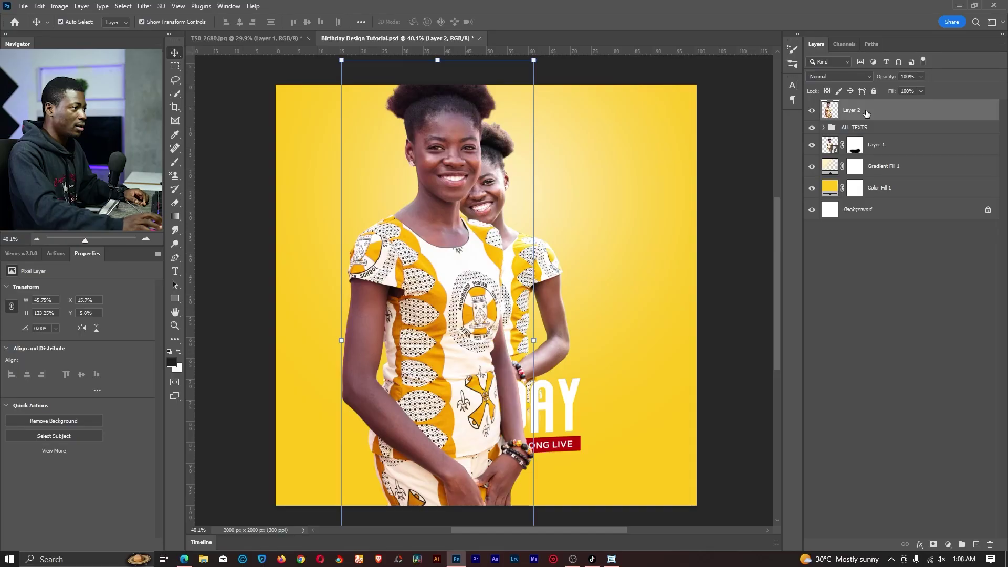
right_click(866, 110)
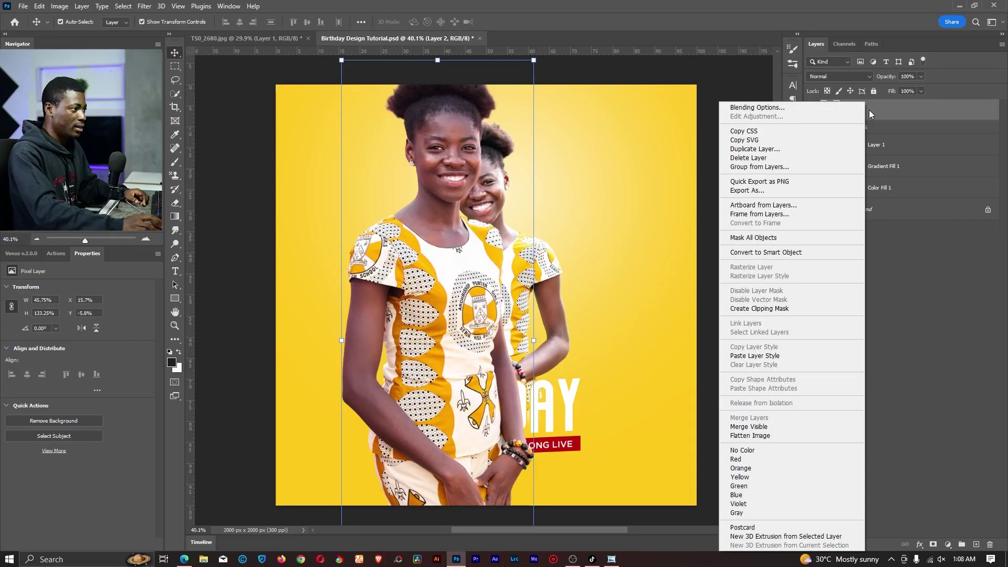
click(766, 254)
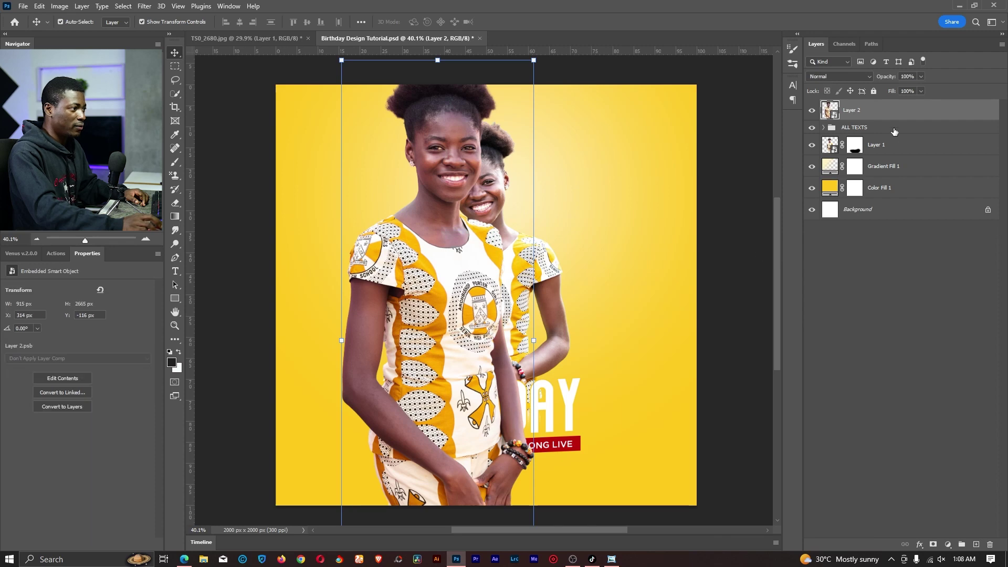
drag(901, 115, 897, 161)
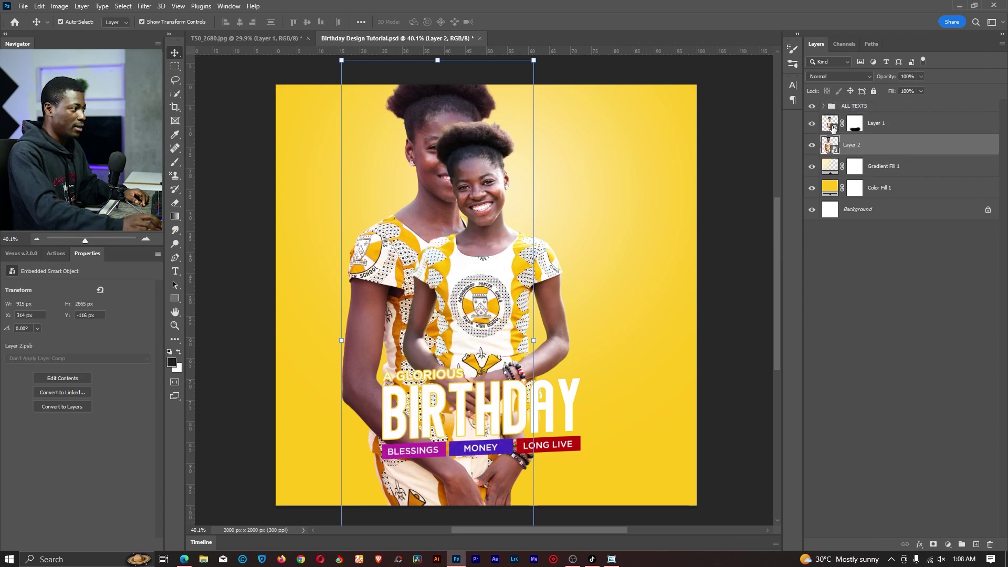
Step: Scale the second cutout to about 117% and position it large on the flyer's left side, behind the main woman
key(ctrl+t)
drag(535, 198, 385, 159)
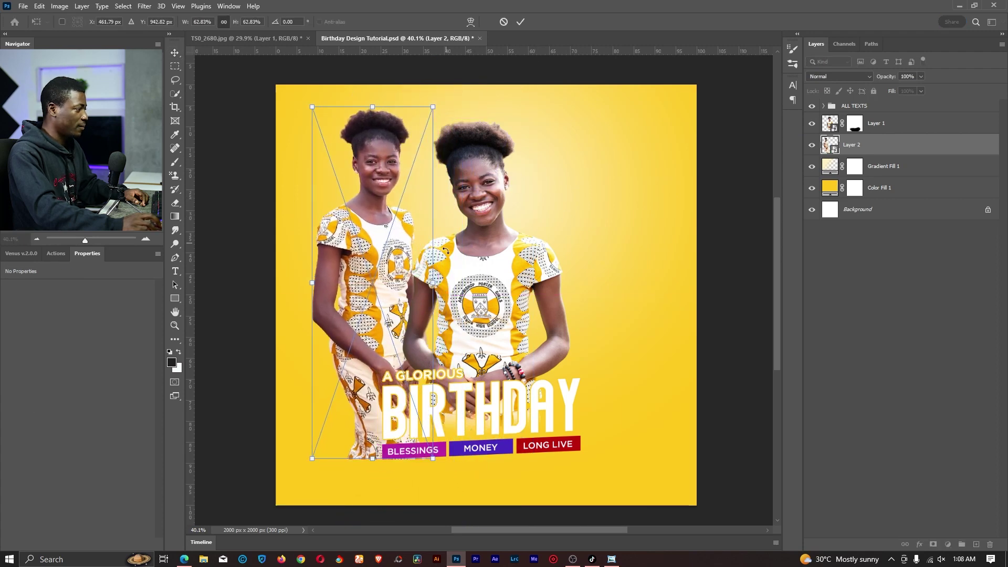
drag(440, 286, 457, 287)
drag(416, 214, 423, 239)
drag(470, 310, 596, 294)
drag(465, 189, 409, 290)
drag(541, 408, 507, 408)
drag(378, 285, 375, 291)
drag(507, 412, 486, 408)
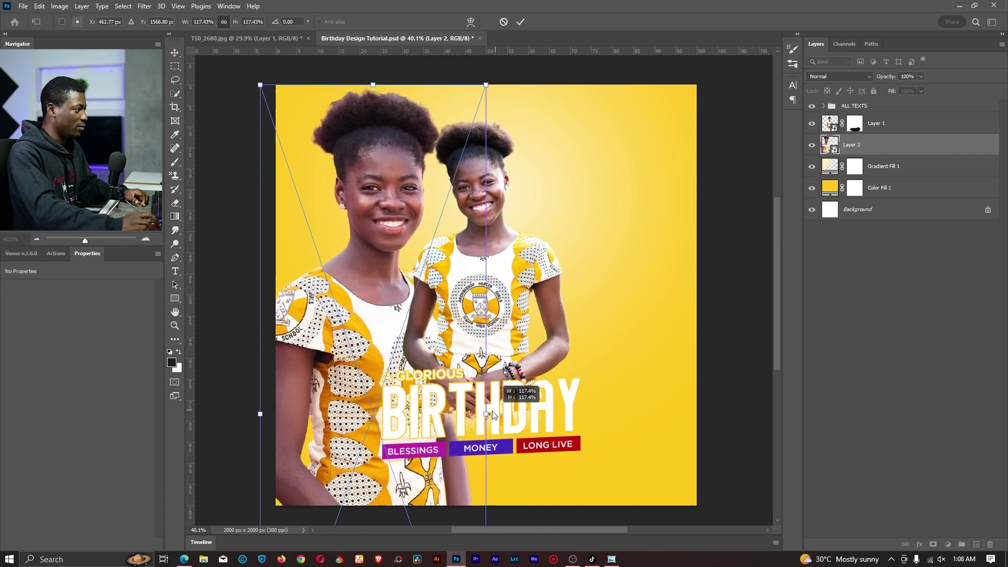
drag(387, 310, 386, 304)
key(Return)
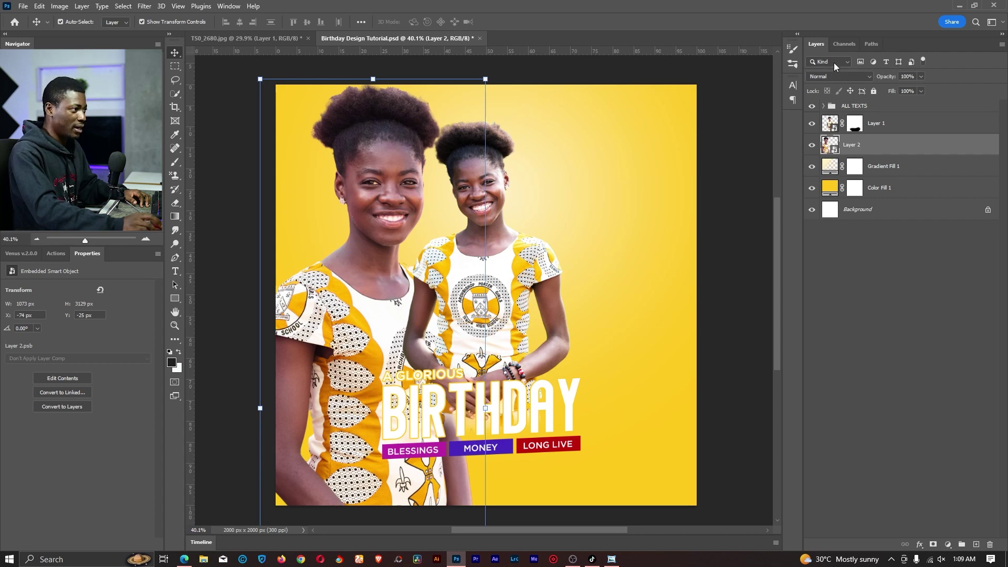
Step: Lower the opacity of Layer 2, the large cutout behind the main woman, to 10%
click(853, 76)
click(856, 75)
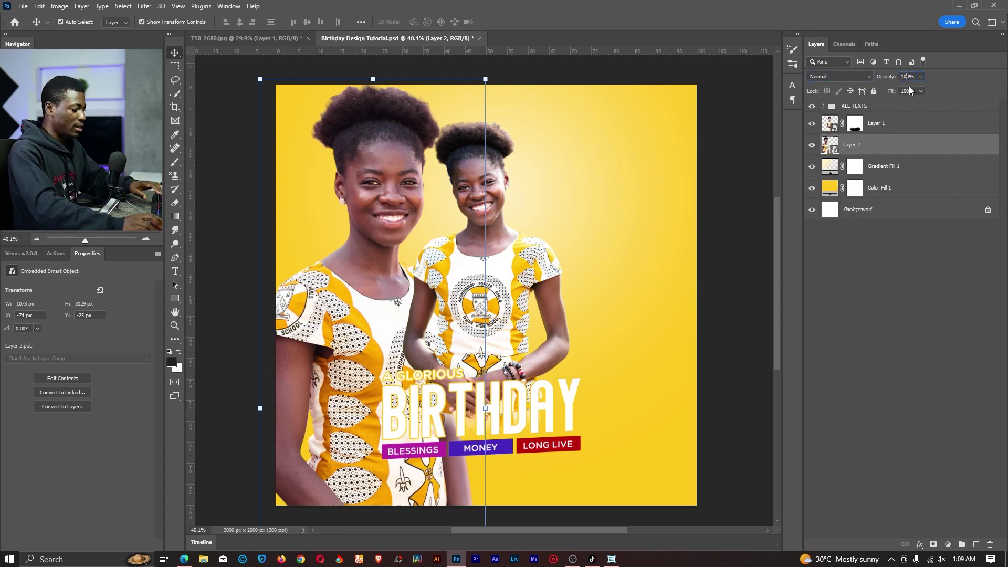
key(1)
click(877, 369)
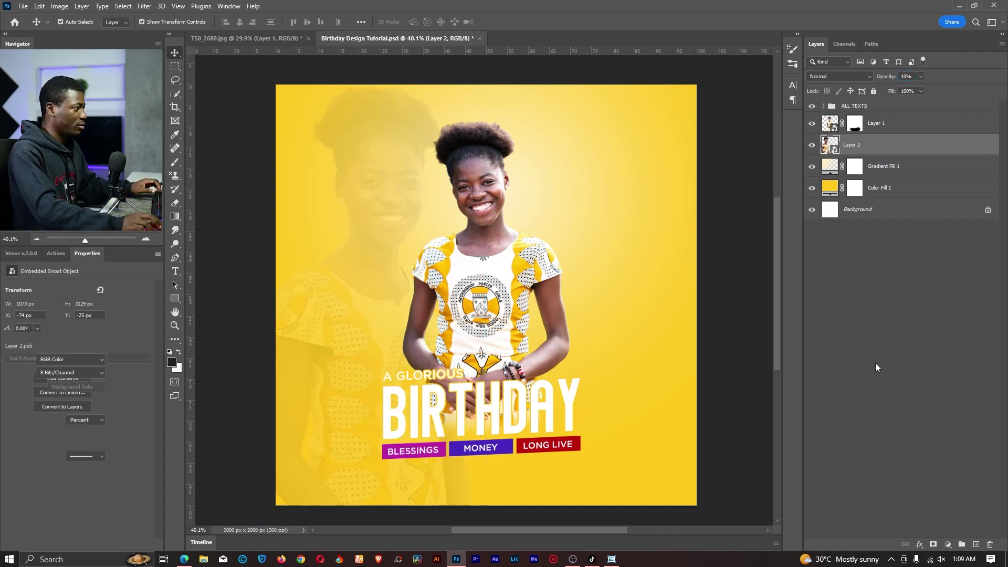
key(z)
mouse_move(358, 178)
mouse_down()
mouse_move(442, 176)
mouse_move(365, 185)
mouse_up()
drag(476, 189, 505, 186)
drag(507, 150, 494, 155)
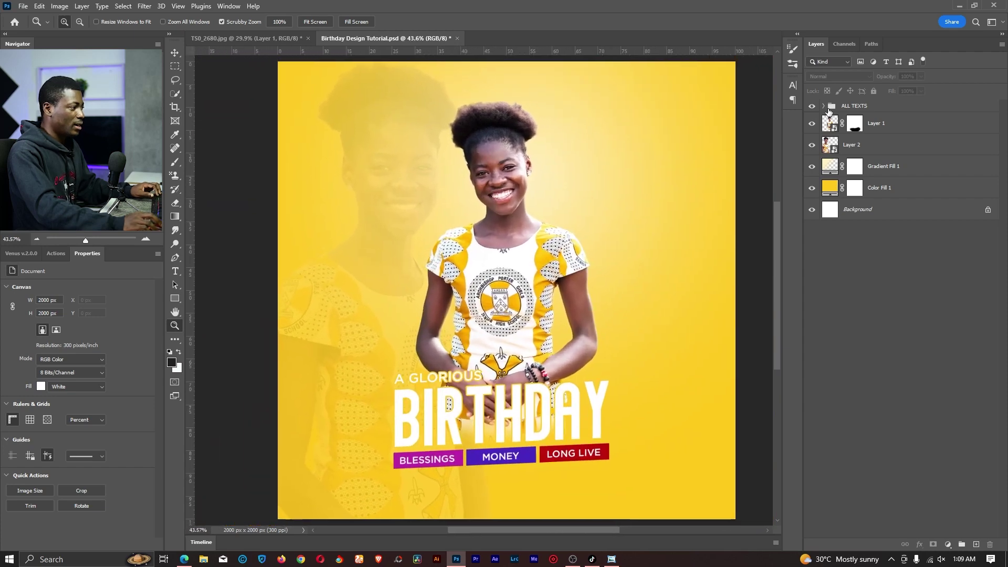
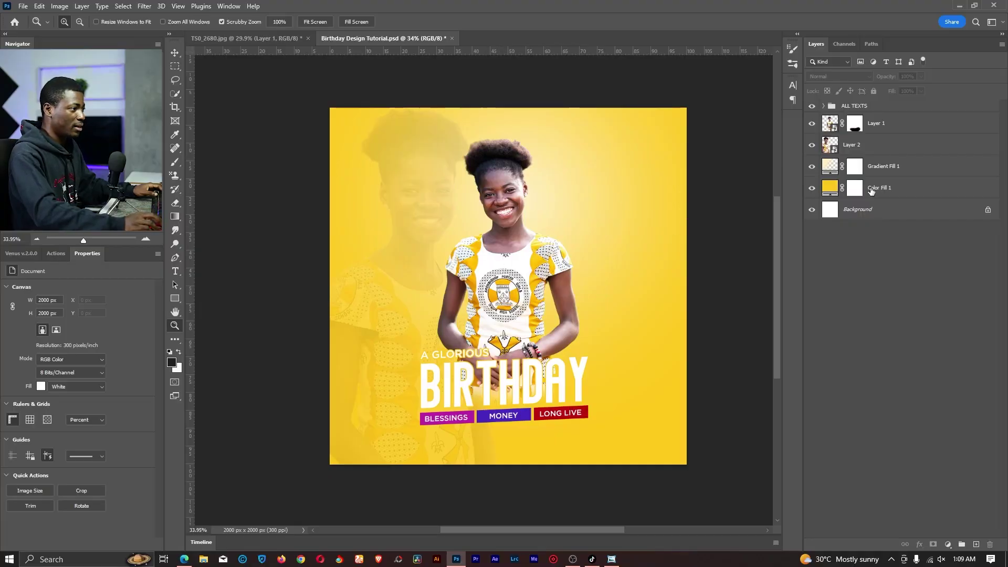
Step: Group Layer 1 and Layer 2 and rename the group as IMAGES
click(895, 146)
shift+click(900, 123)
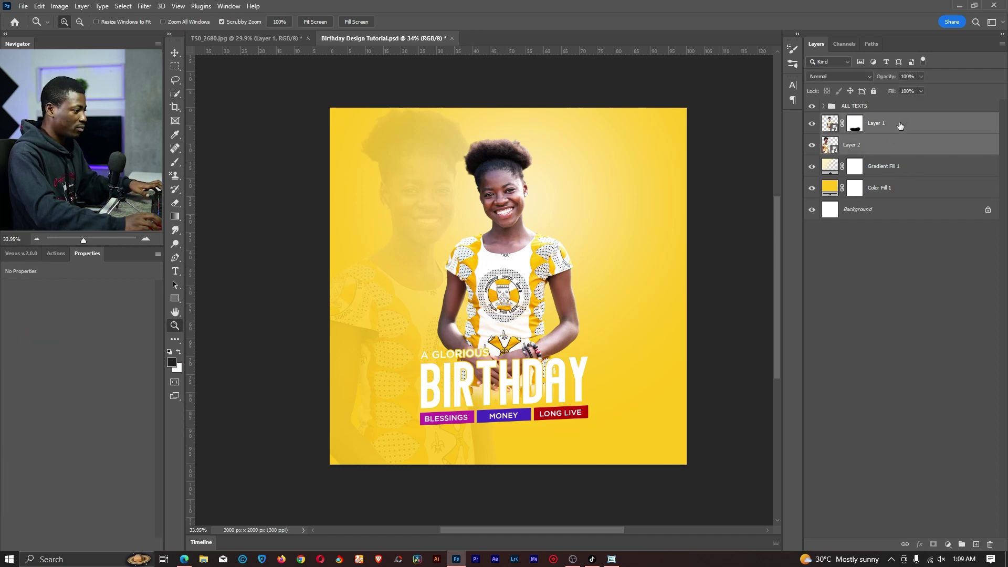
key(ctrl+g)
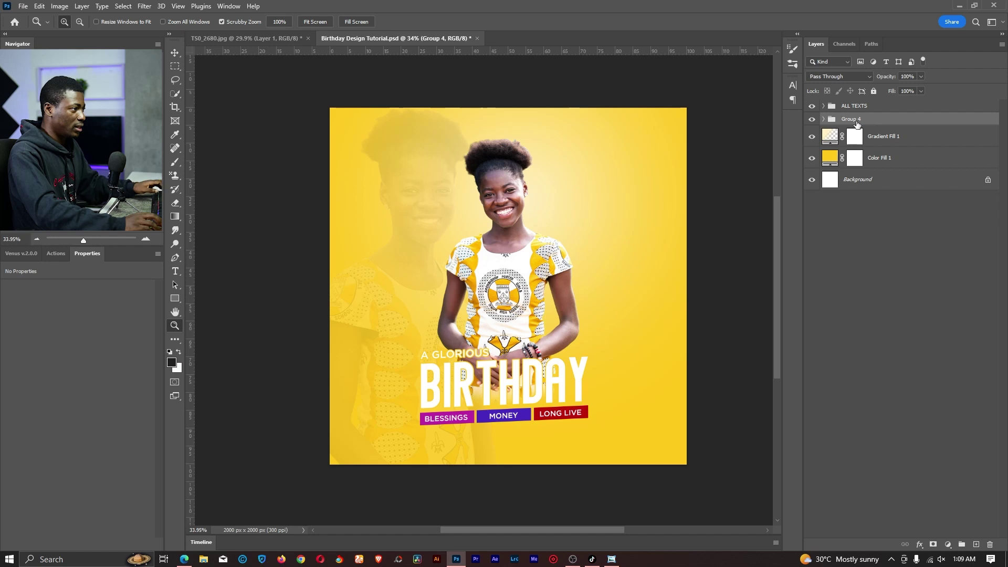
double_click(849, 119)
text(IA)
key(BackSpace)
text(MAGES)
key(Return)
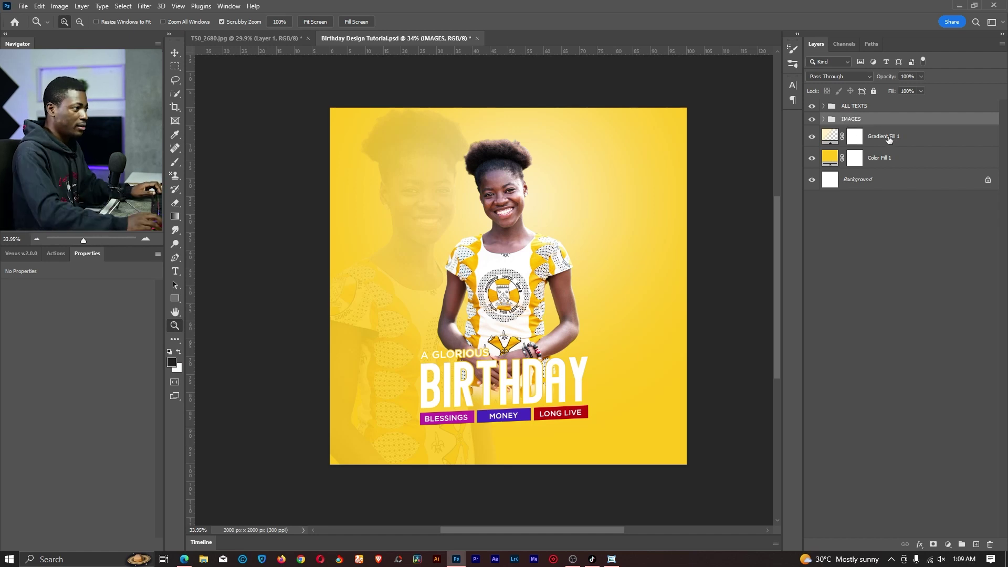
Step: Unlock the Background layer, group it with Color Fill 1 and Gradient Fill 1, and rename the group as BACKGROUND
click(890, 140)
click(987, 180)
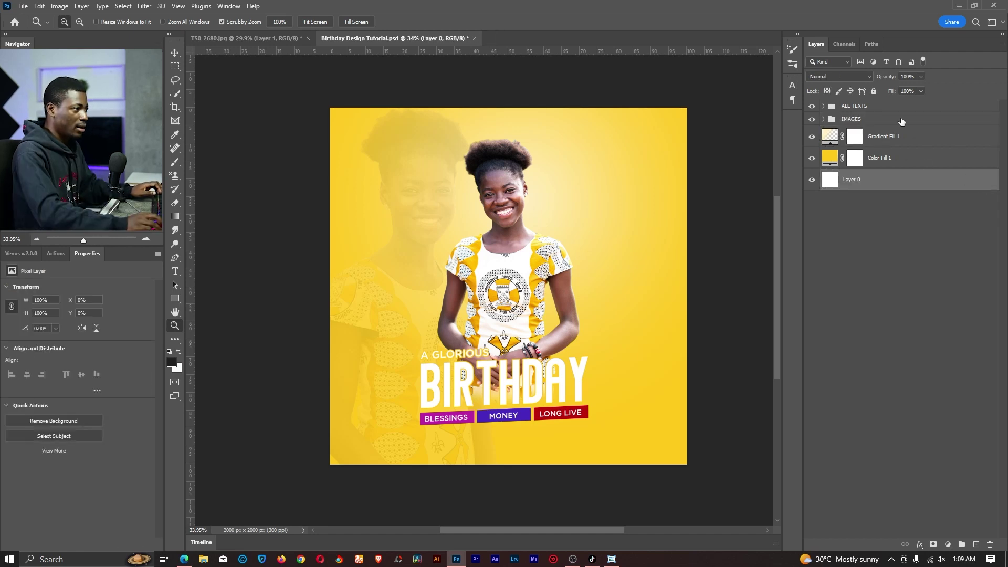
shift+click(898, 136)
key(ctrl+g)
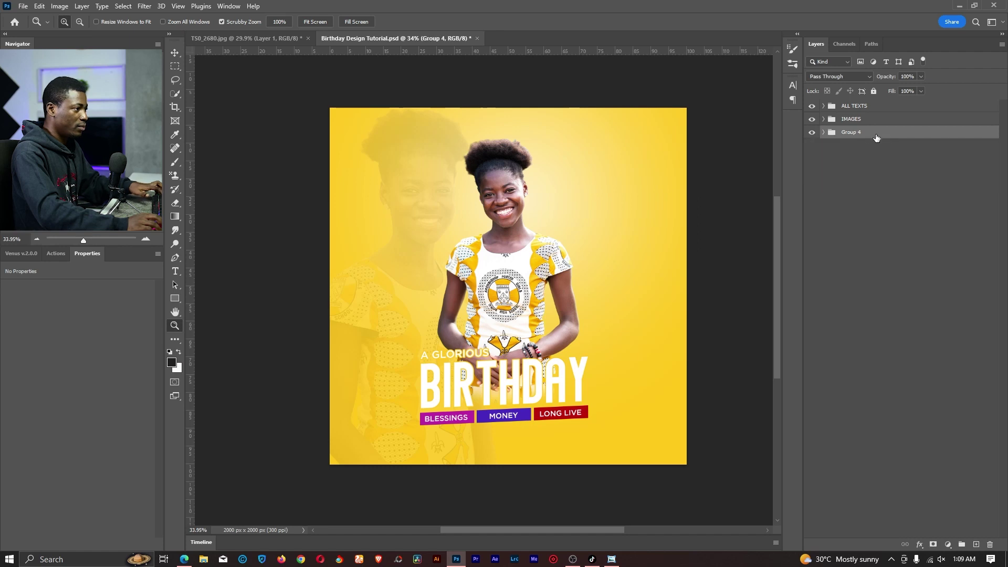
double_click(849, 133)
text(BACKGROUND)
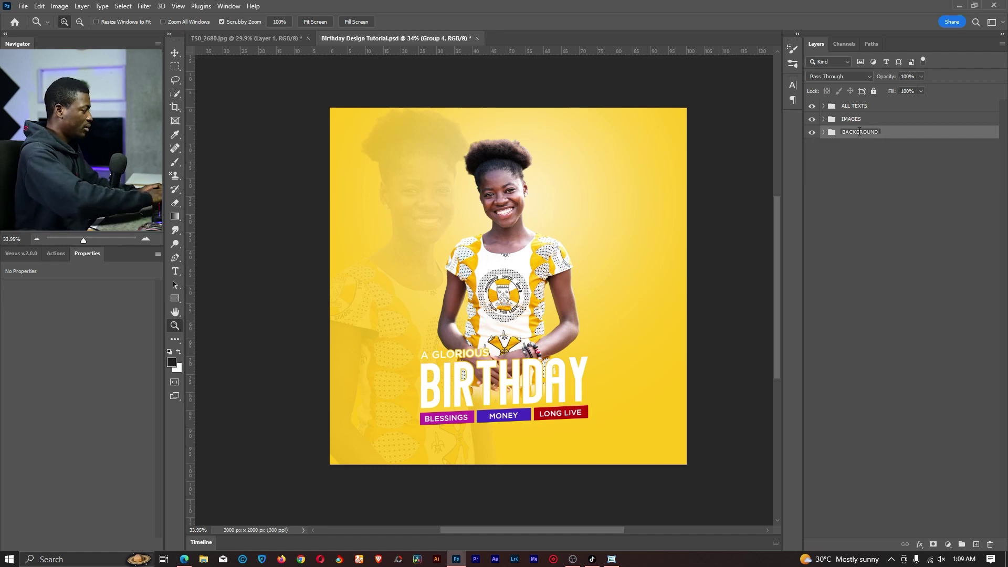
key(Return)
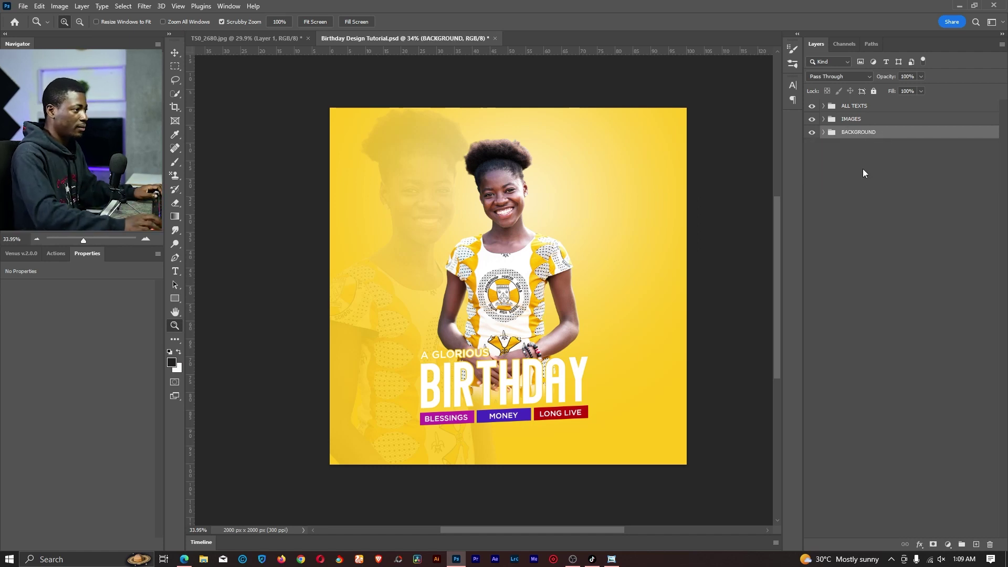
click(850, 161)
click(863, 134)
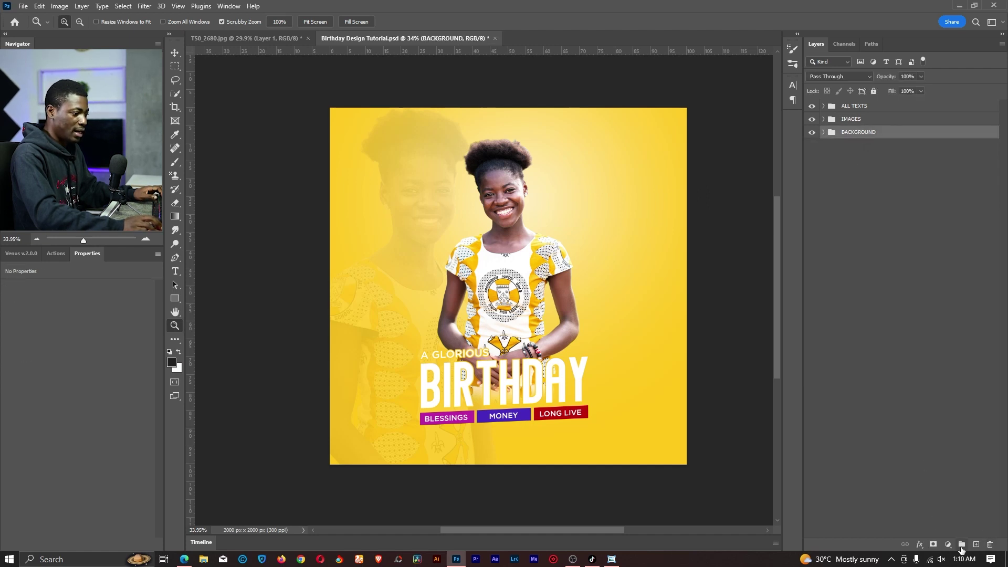
Step: Add a new group above BACKGROUND and name it SHAPES
click(961, 545)
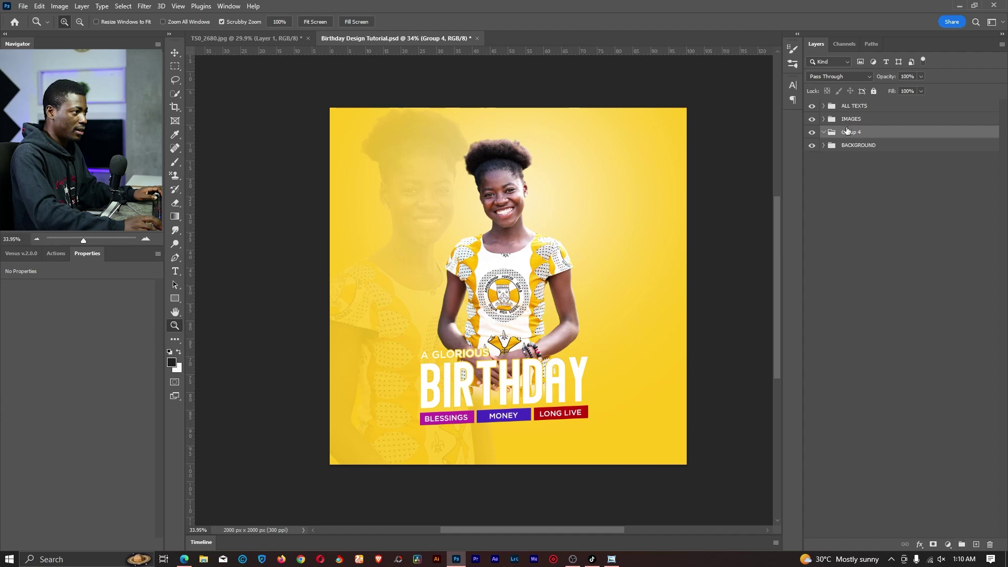
text(APES)
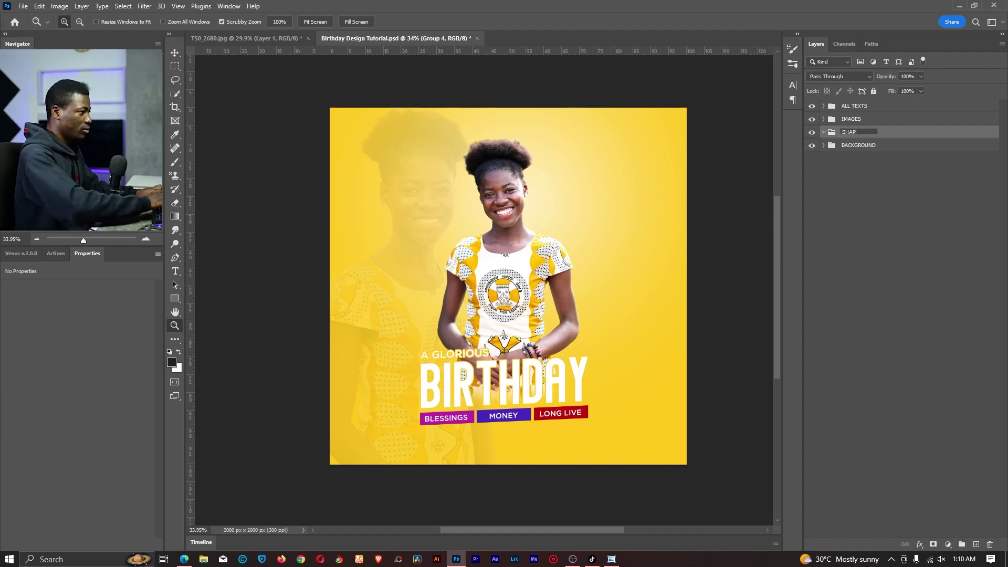
key(Return)
Step: Draw an unfilled circle about 1394 px in diameter with a 5 px white stroke around the woman, inside the SHAPES group
drag(545, 238, 523, 238)
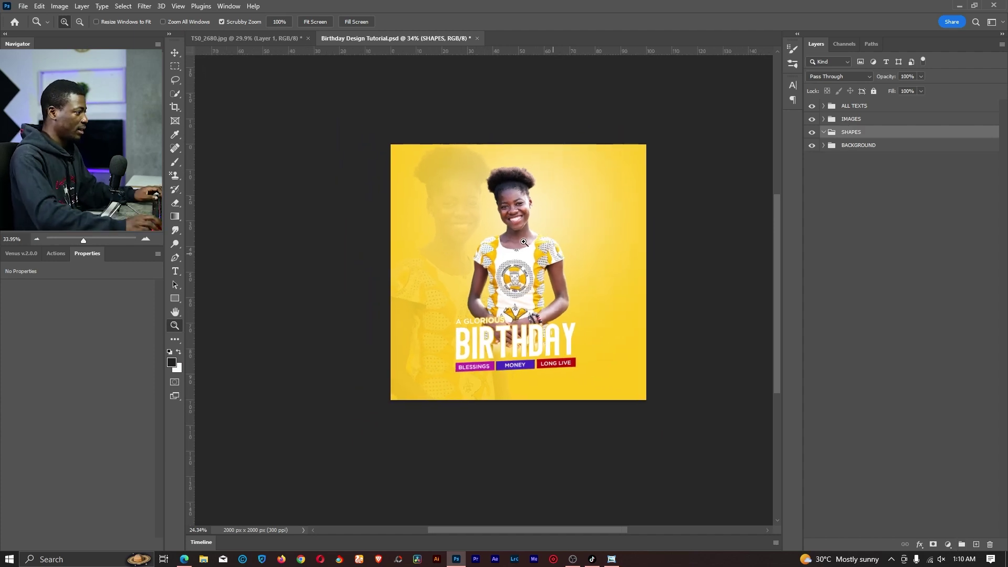
click(174, 300)
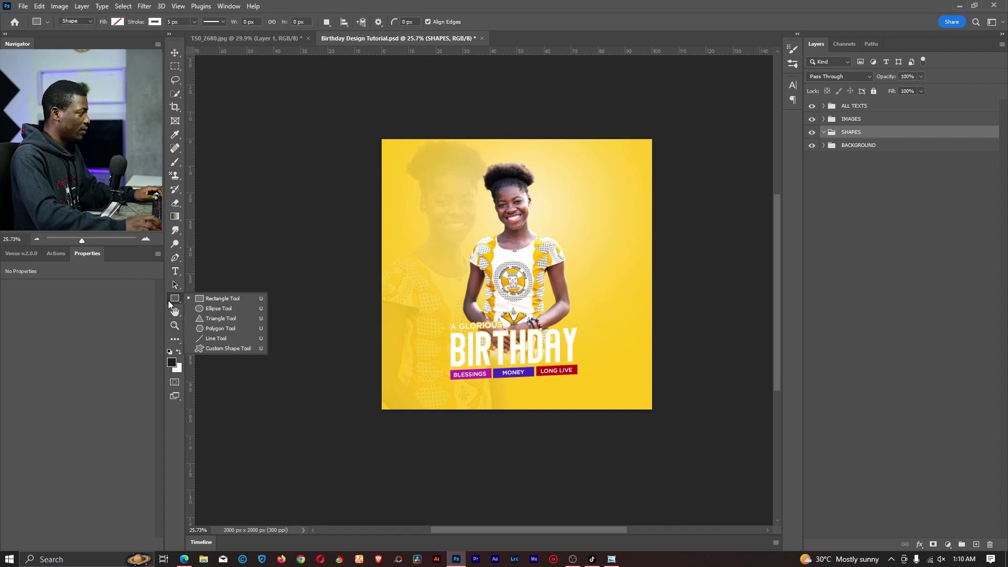
click(228, 310)
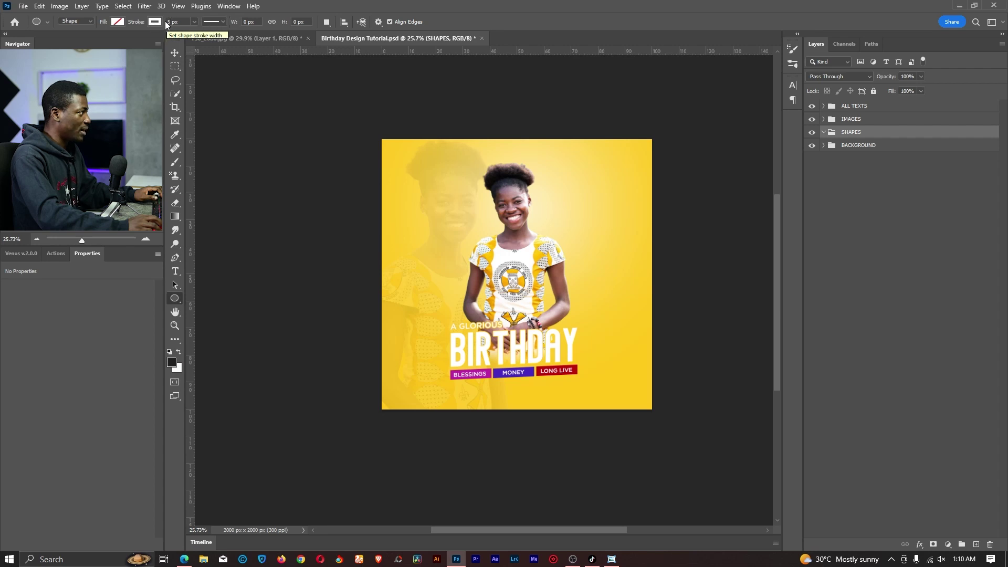
drag(434, 184, 644, 398)
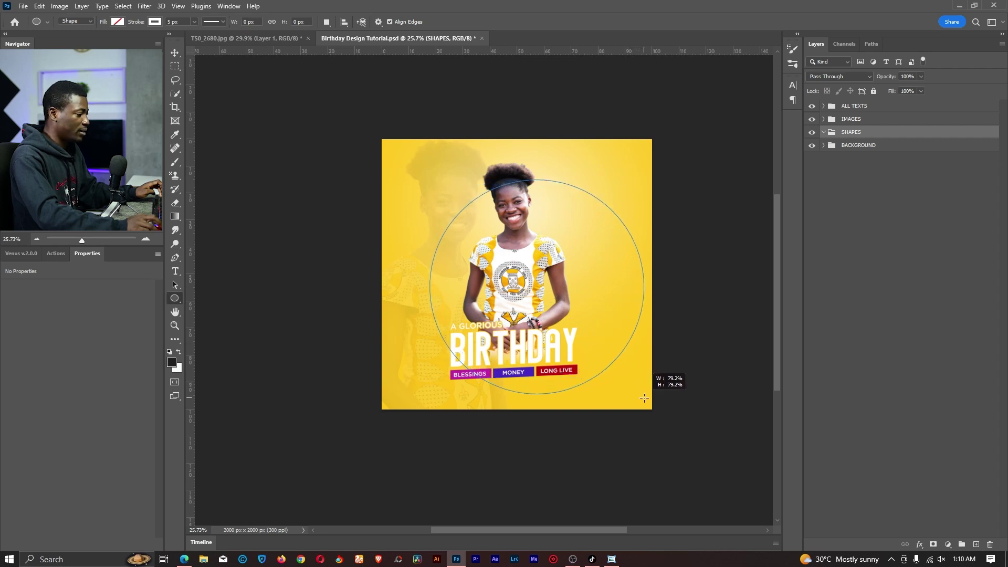
drag(644, 398, 620, 367)
key(z)
drag(537, 232, 558, 233)
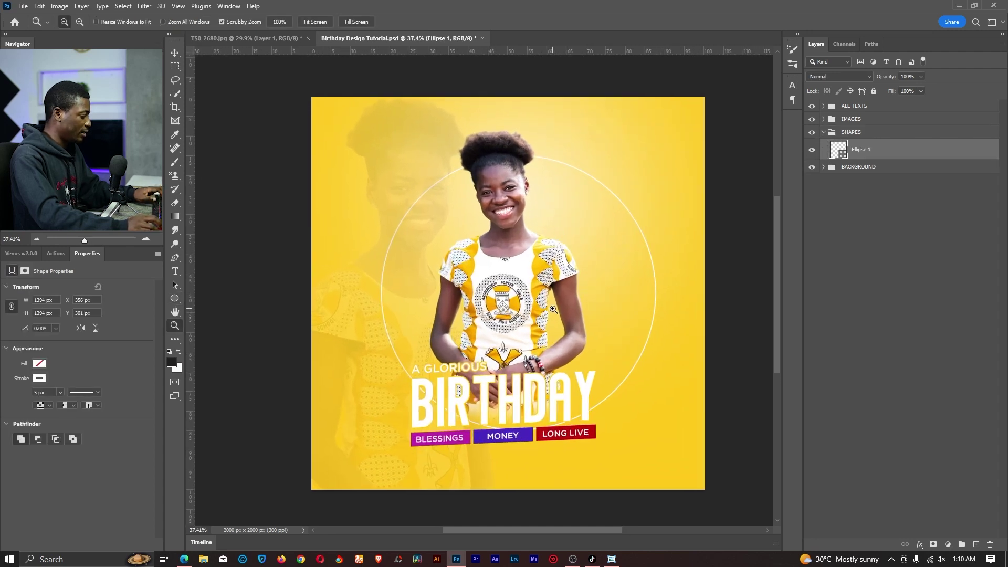
Step: Set the circle's stroke width to 100 px and move the circle partly beyond the canvas's upper-right corner
click(176, 297)
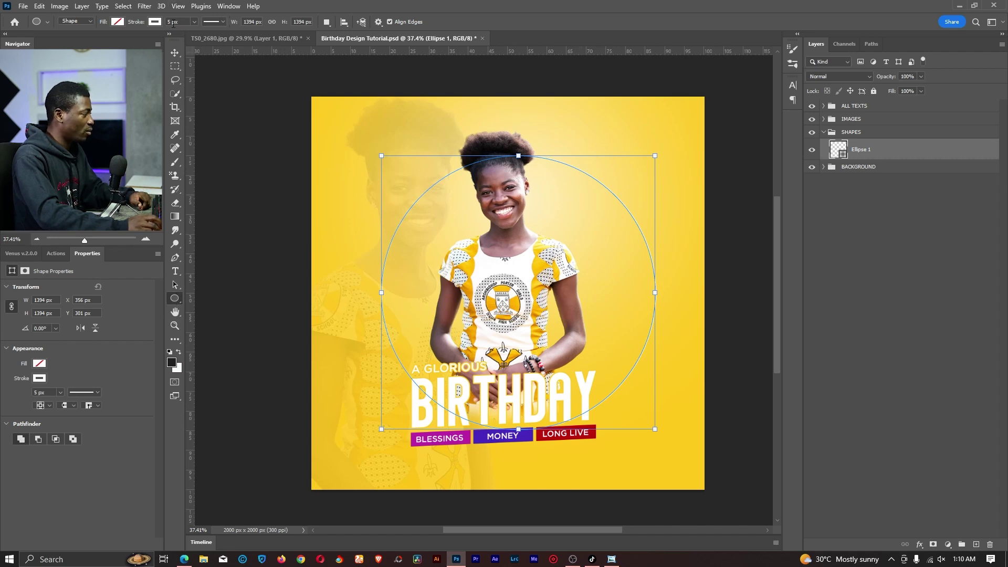
text(100)
key(Return)
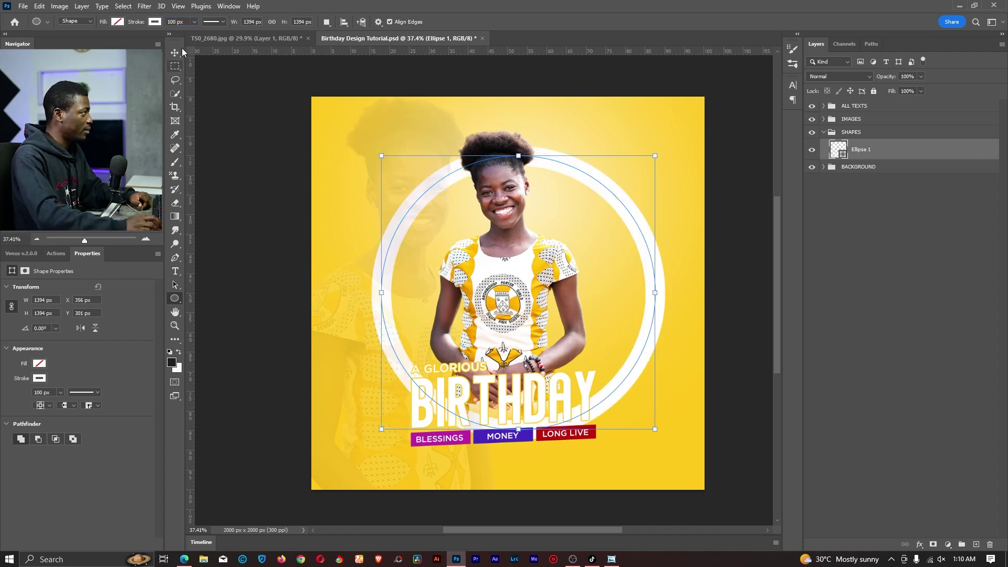
key(v)
drag(604, 403, 762, 202)
drag(611, 226, 655, 193)
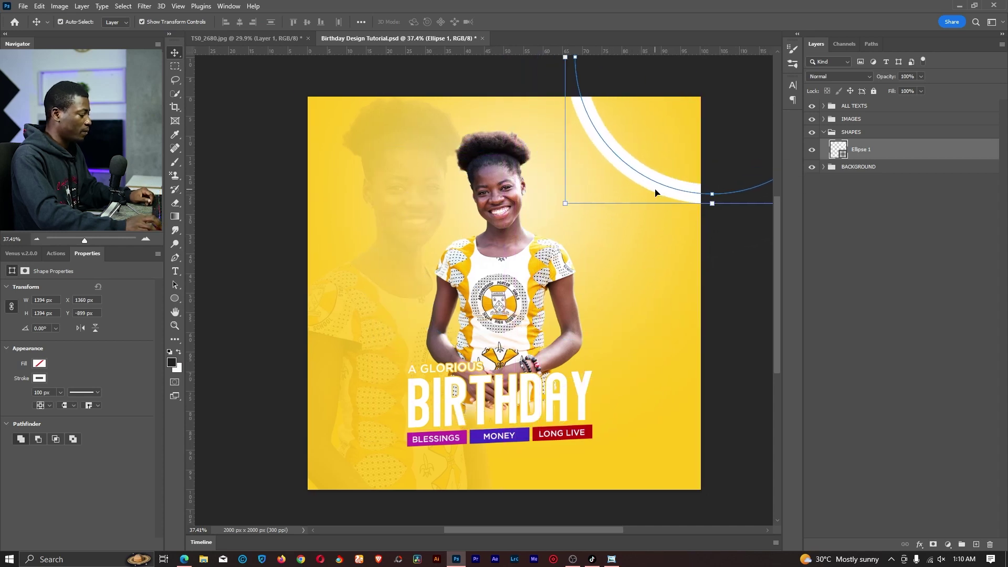
Step: Thicken the corner circle's stroke to 200 px
key(u)
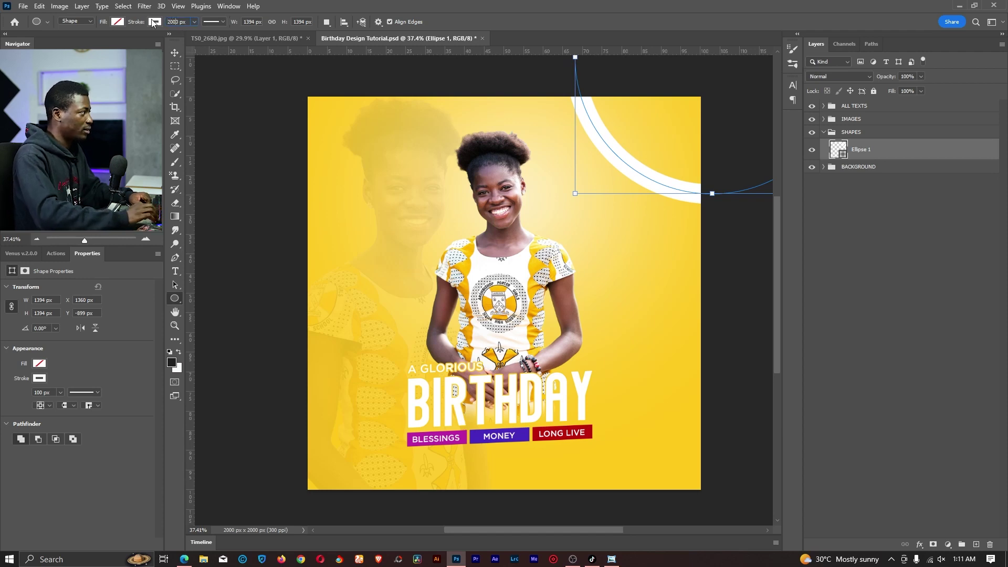
text(200)
key(Return)
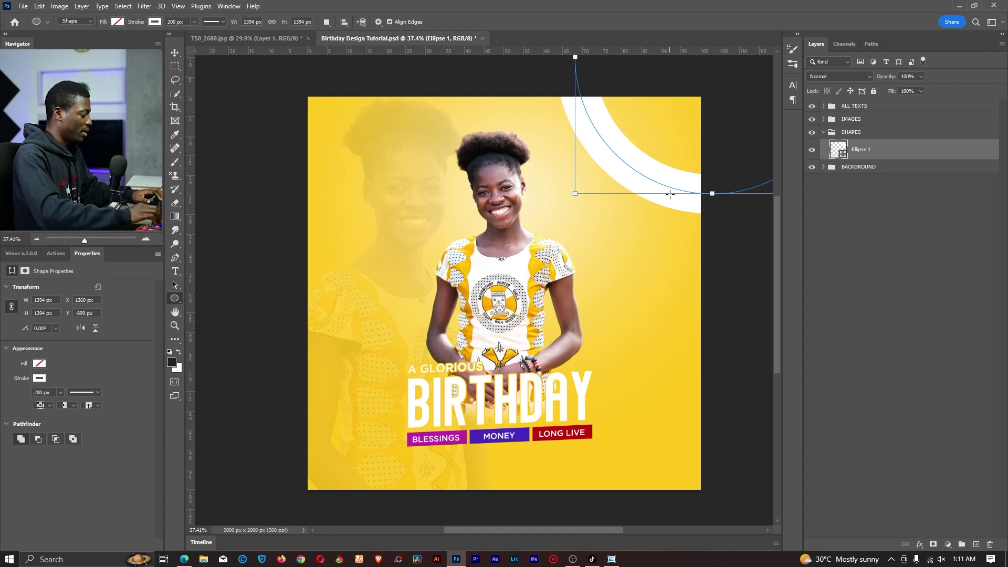
key(Return)
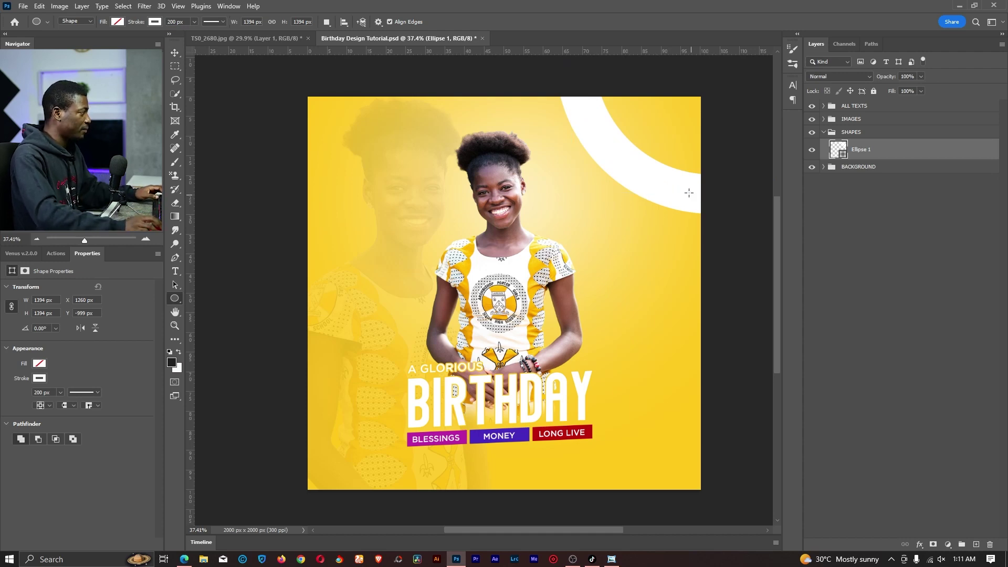
Step: Duplicate Ellipse 1 and move the copy partly beyond the canvas's lower-left corner
key(z)
drag(615, 243, 599, 241)
drag(646, 207, 596, 209)
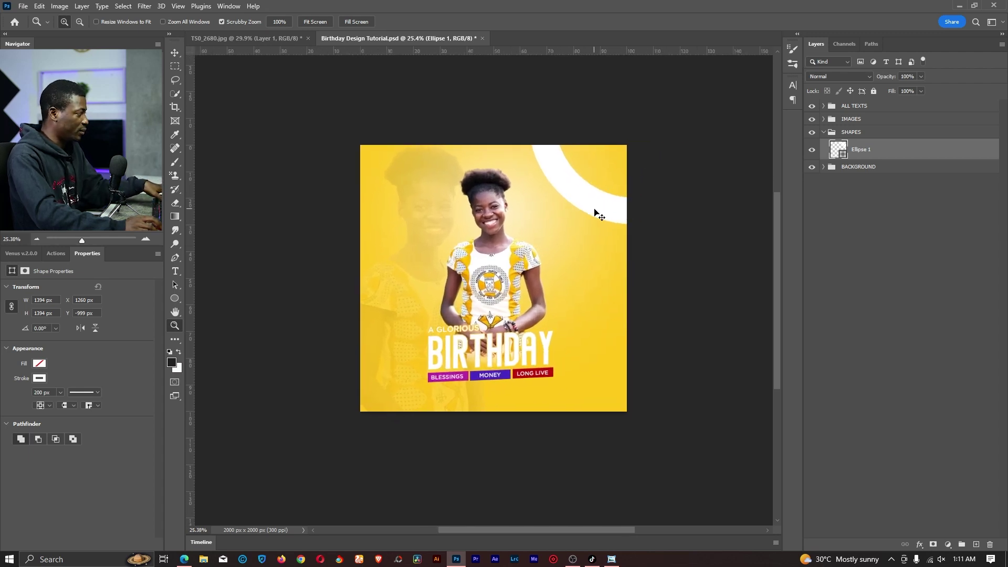
key(ctrl+j)
key(v)
drag(656, 132, 376, 428)
key(ctrl)
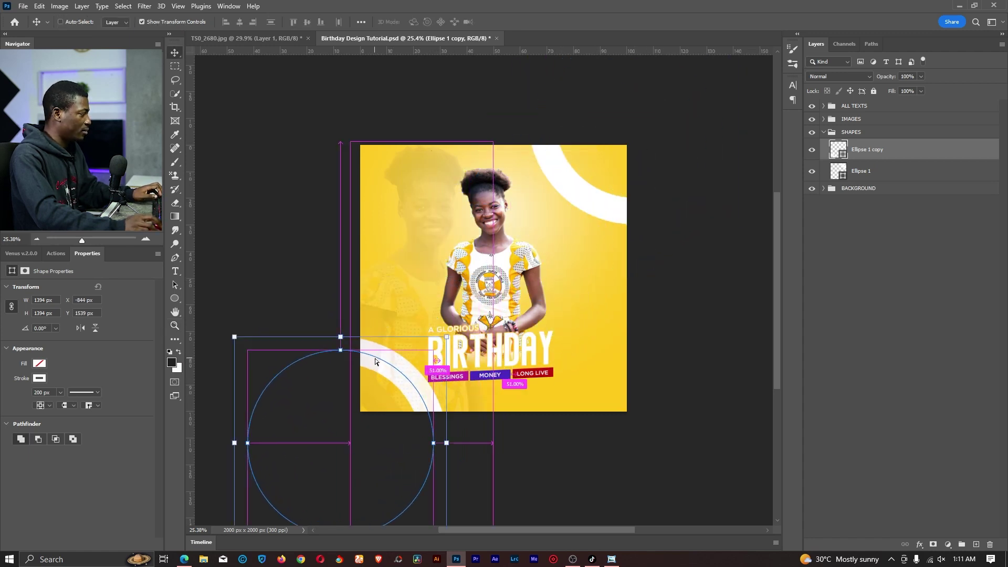
Step: Scale the copied ring to about 50% and position it at the canvas's lower-left corner, keeping it a live shape
drag(376, 362, 420, 310)
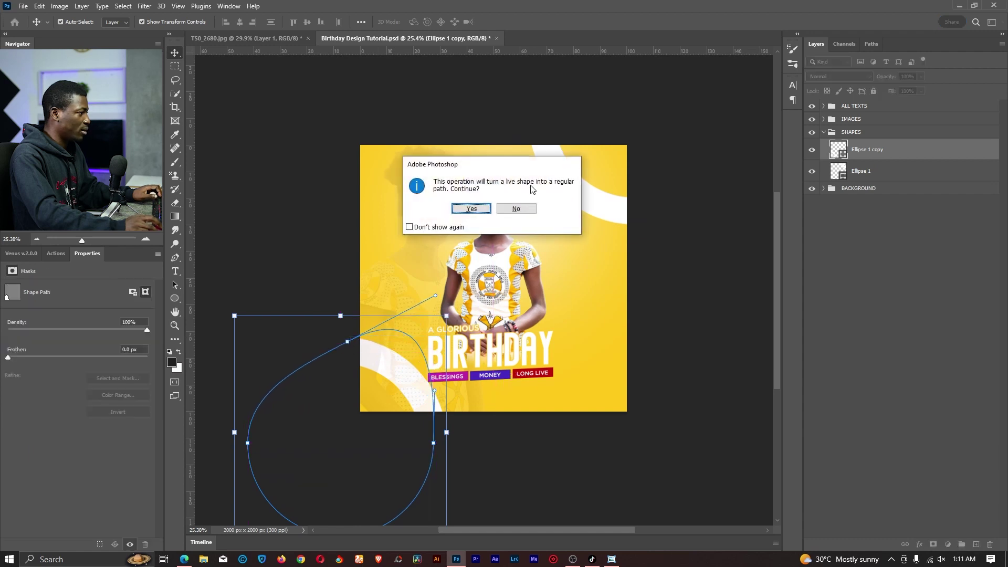
click(516, 210)
drag(341, 336, 341, 441)
drag(355, 491, 364, 415)
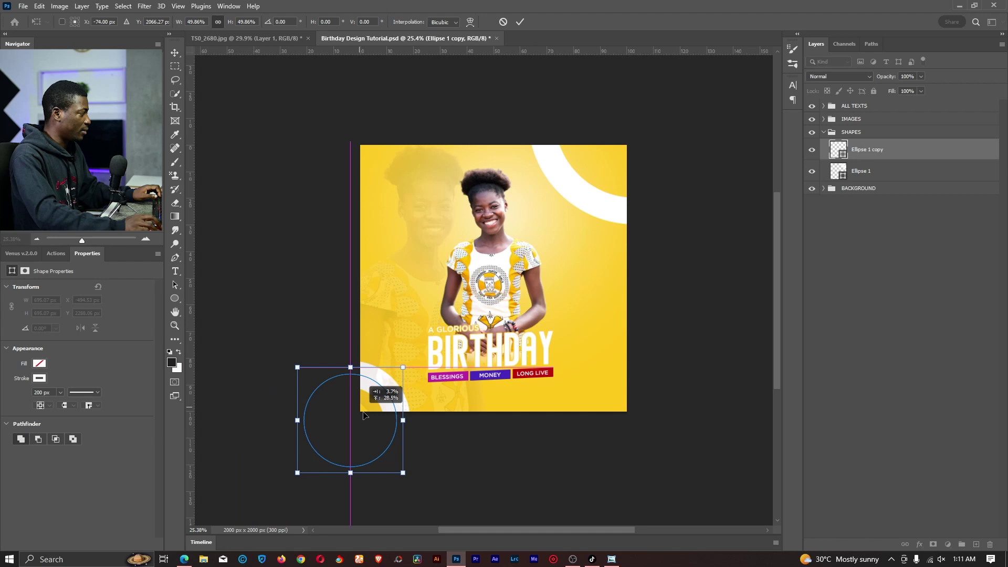
key(Return)
Step: Add a separate white BIRTHDAY text in Abraham Demo at 72 pt near the canvas's upper-left corner
key(z)
drag(442, 248, 467, 248)
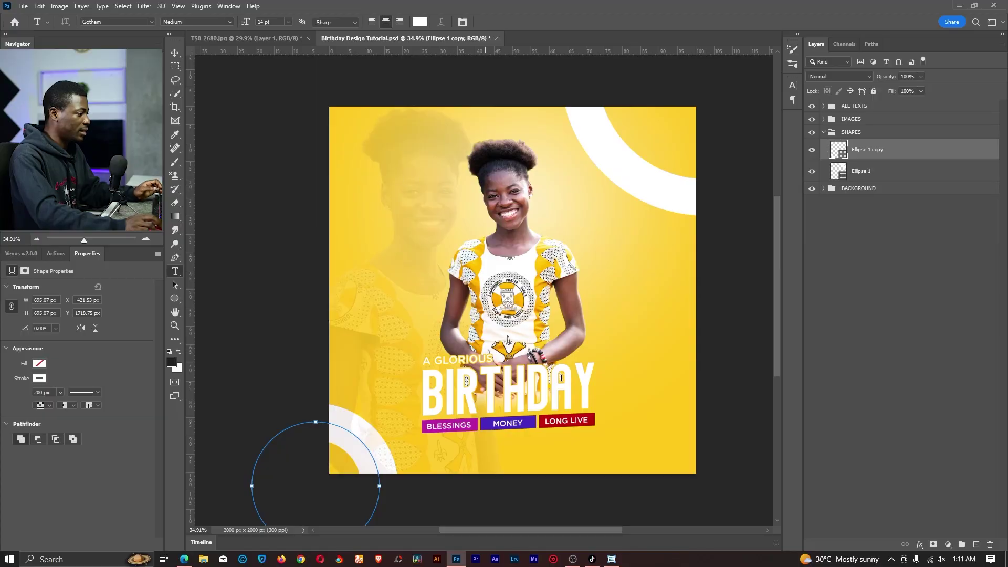
click(523, 384)
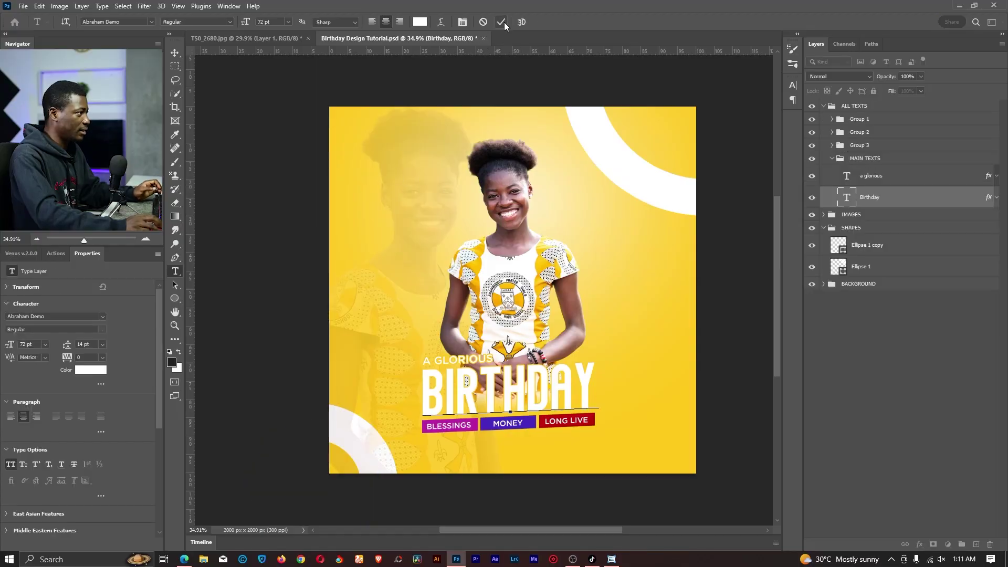
click(419, 160)
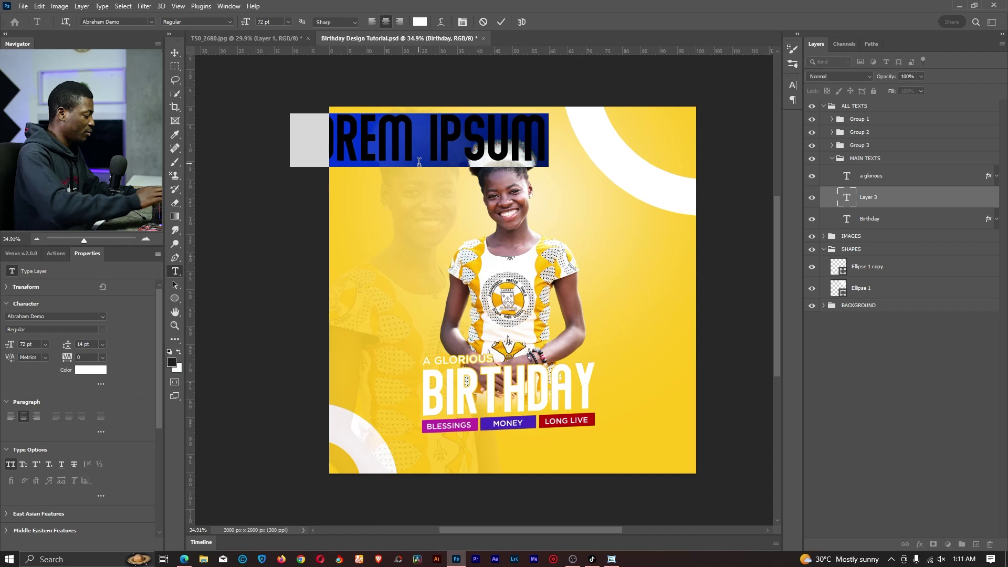
text(BIRTHDAY)
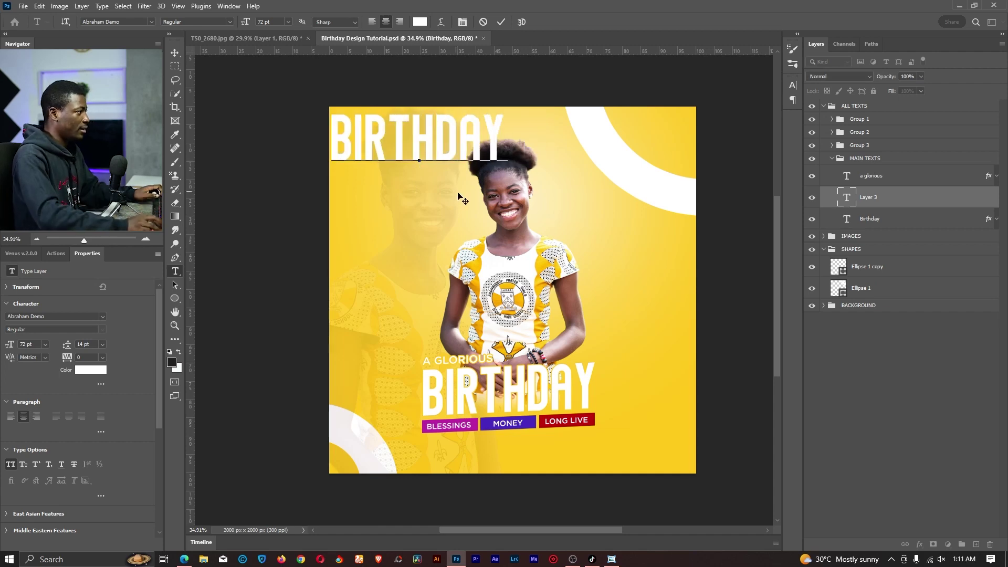
drag(460, 192, 468, 228)
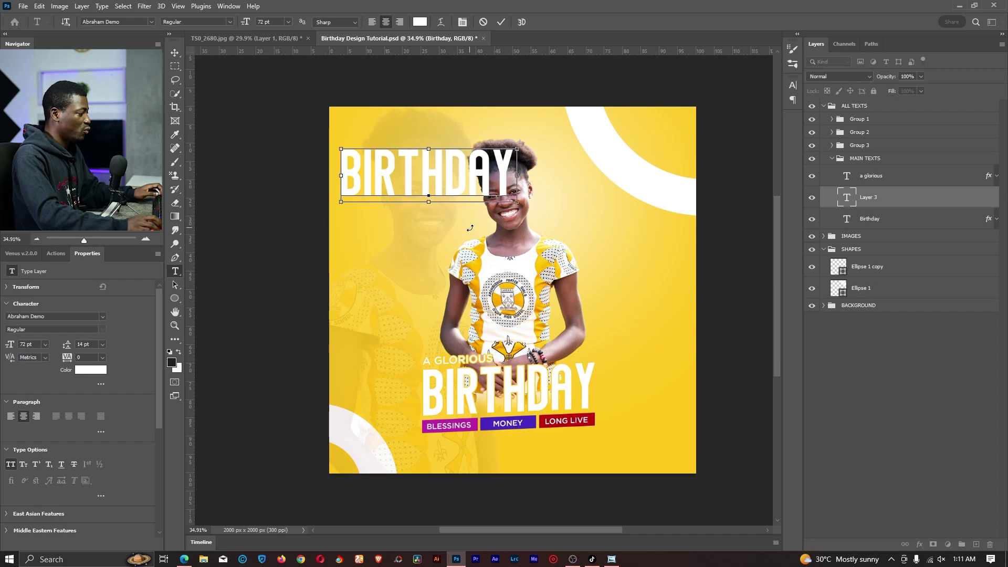
click(502, 22)
Step: Scale the new BIRTHDAY text to about 173% and set its rotation to 90 degrees
click(175, 53)
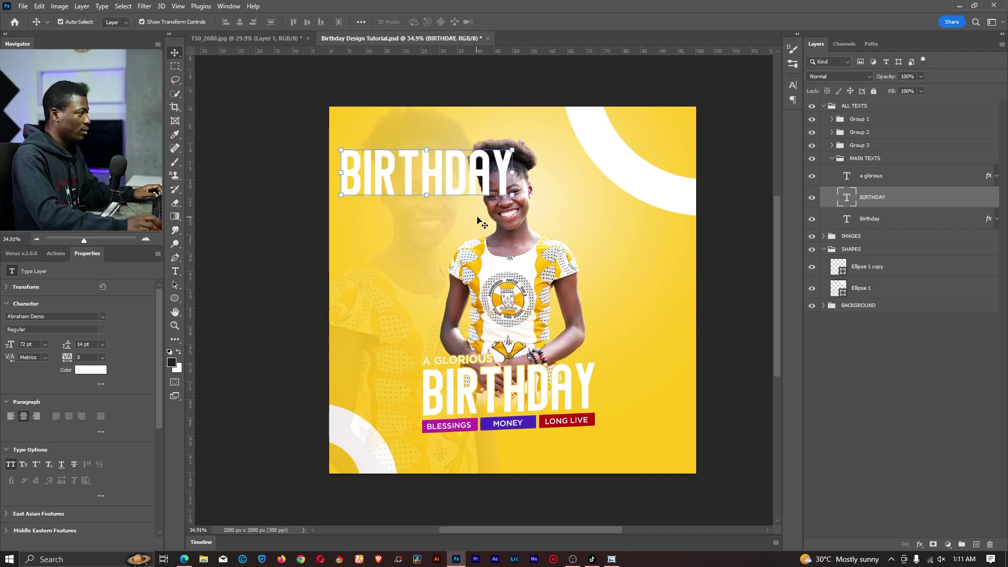
drag(513, 195, 647, 245)
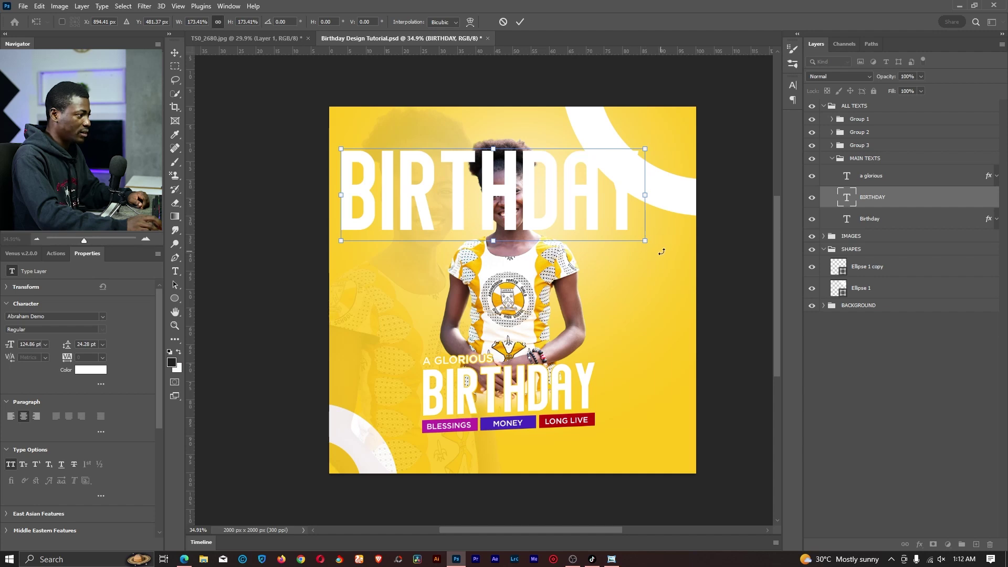
drag(665, 240, 464, 317)
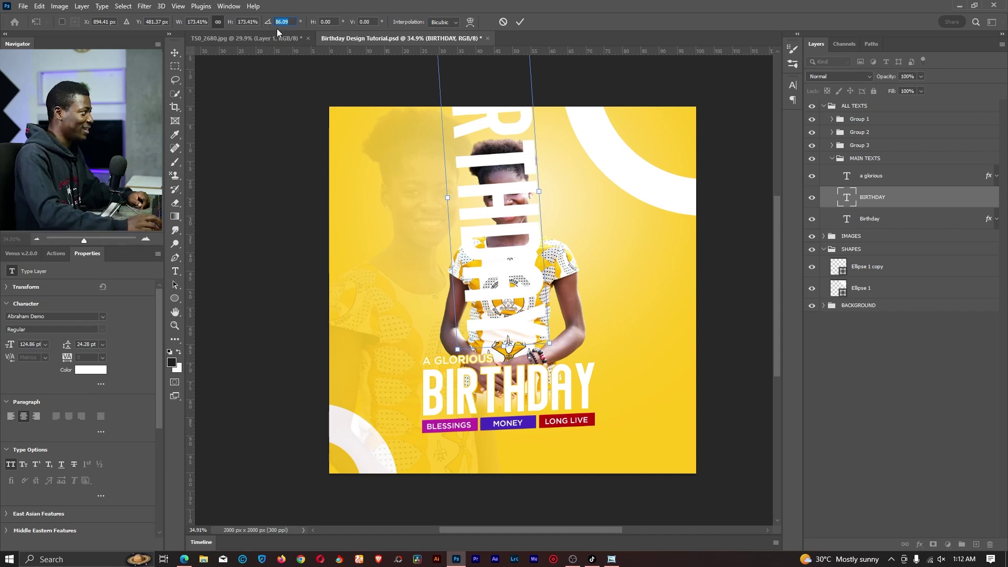
text(9)
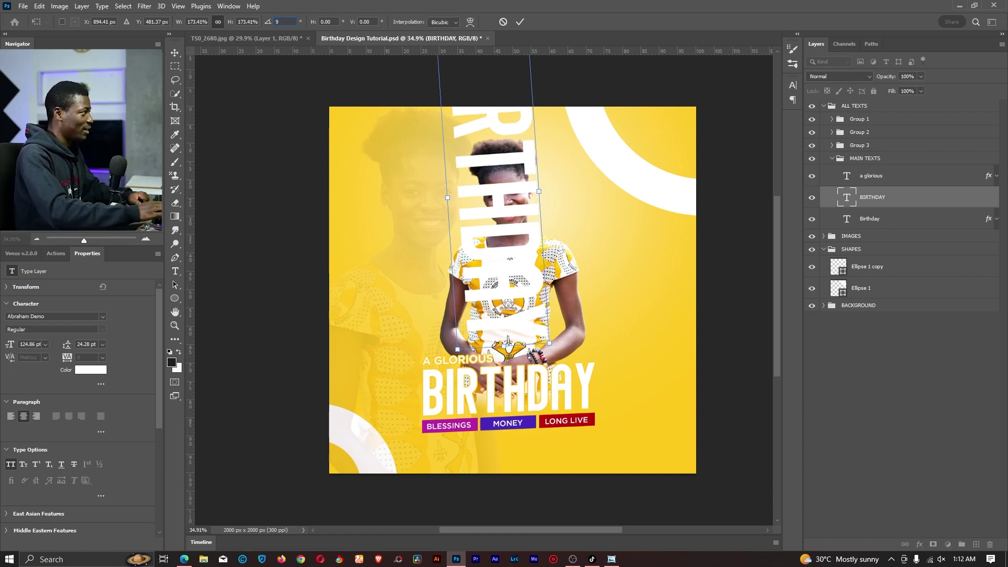
text(0)
key(Return)
Step: Move the vertical BIRTHDAY text to the canvas's left edge and enlarge it to span nearly the full height
drag(511, 166, 393, 315)
drag(381, 433, 382, 507)
drag(377, 284, 378, 253)
drag(378, 487, 379, 473)
drag(378, 97, 366, 120)
key(Return)
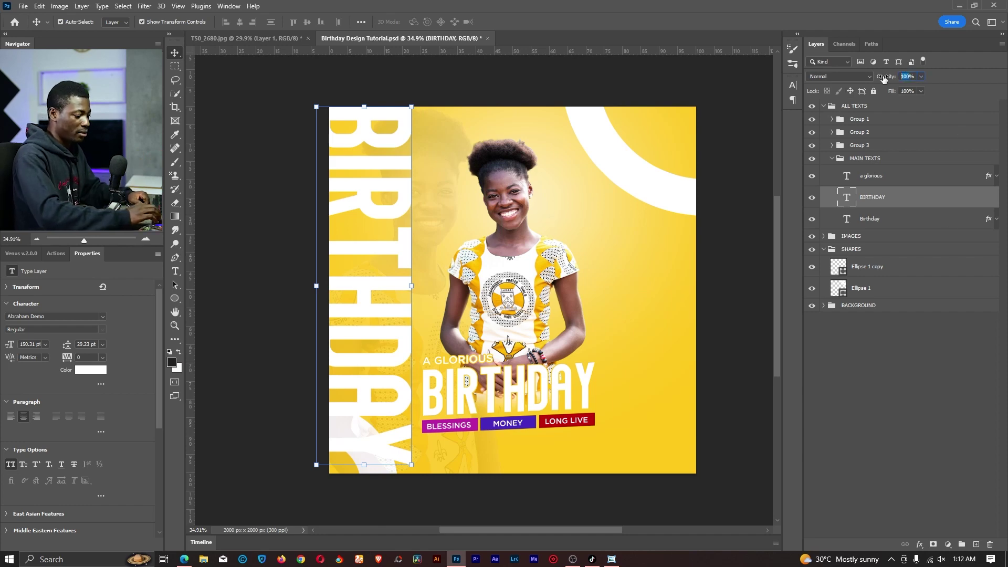
Step: Lower the vertical BIRTHDAY text's opacity to 20% and collapse the open layer groups
text(20)
key(Return)
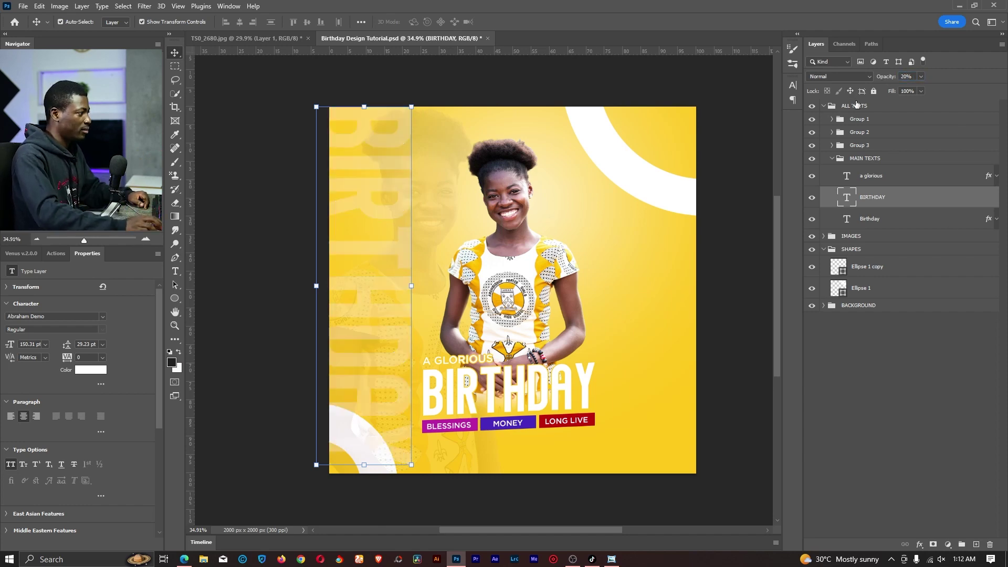
click(831, 158)
click(823, 185)
click(823, 106)
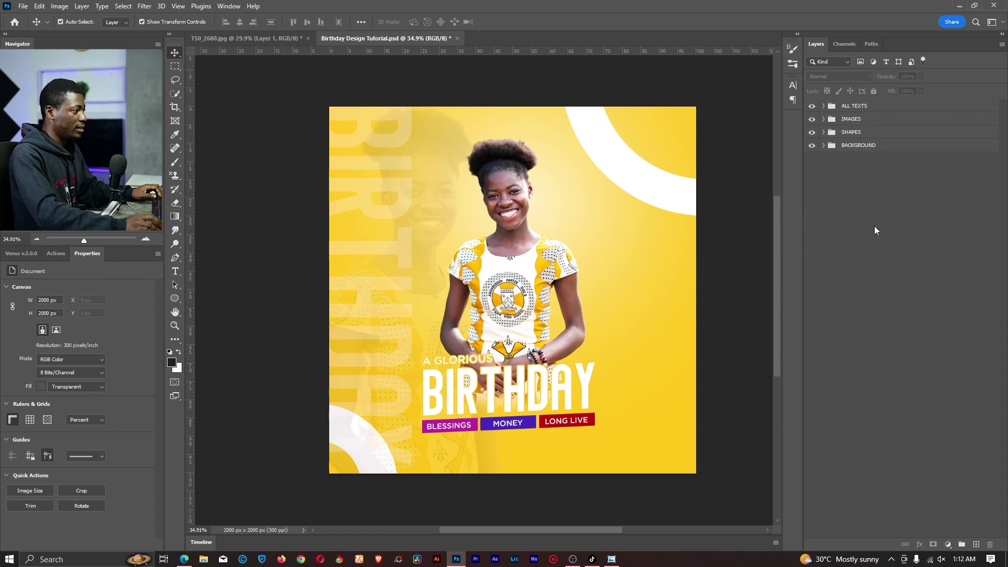
Step: Save the flyer document
key(z)
drag(541, 260, 551, 258)
drag(593, 232, 558, 264)
key(ctrl+s)
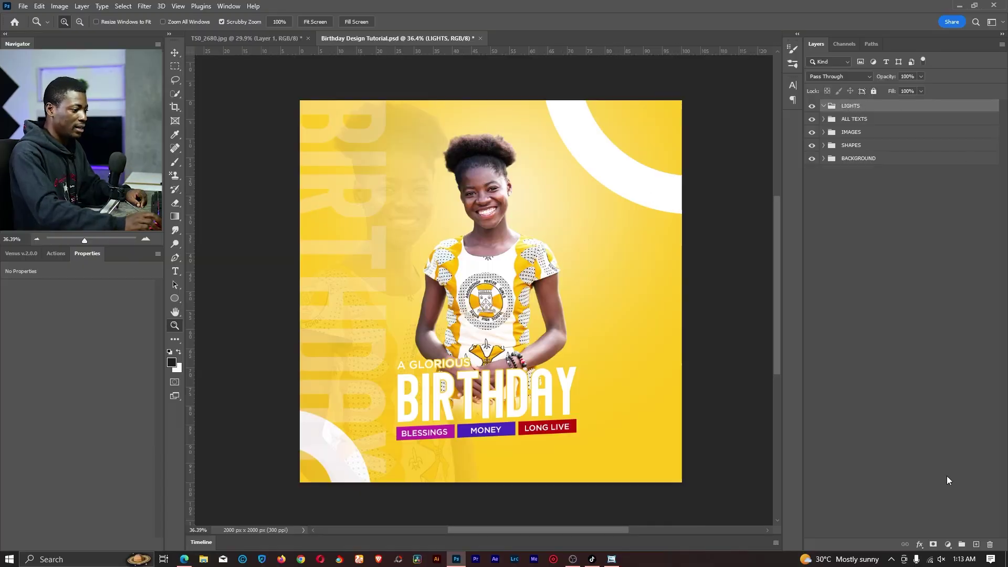
Step: Add an empty layer inside the LIGHTS group and enlarge the soft brush to 800 px, undoing the test dabs on the woman's face
click(975, 545)
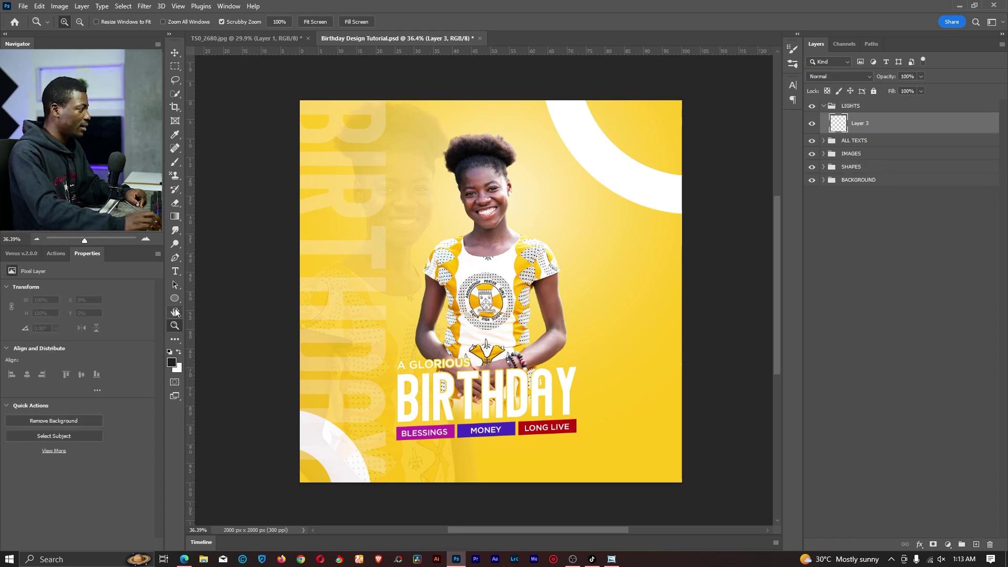
key(b)
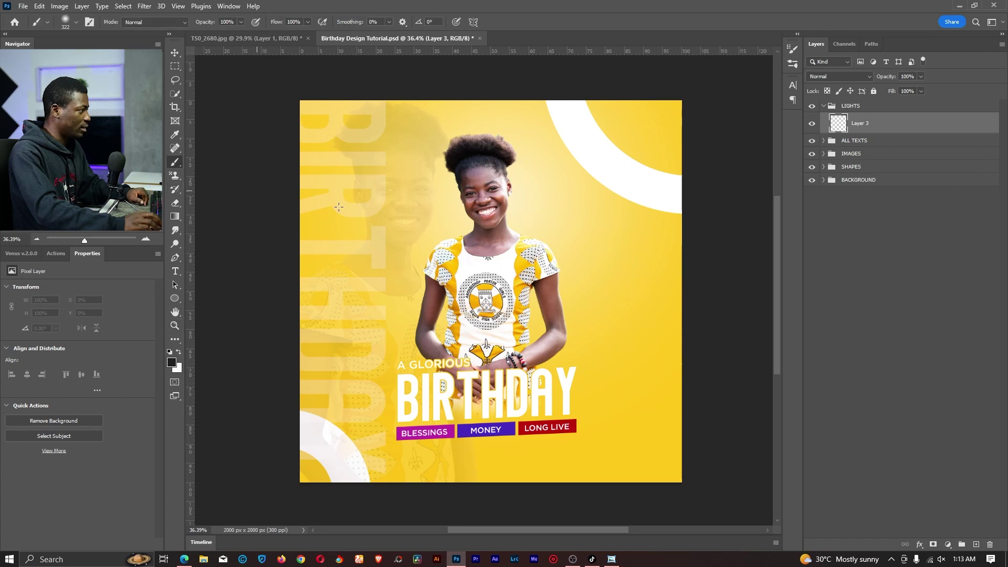
click(483, 212)
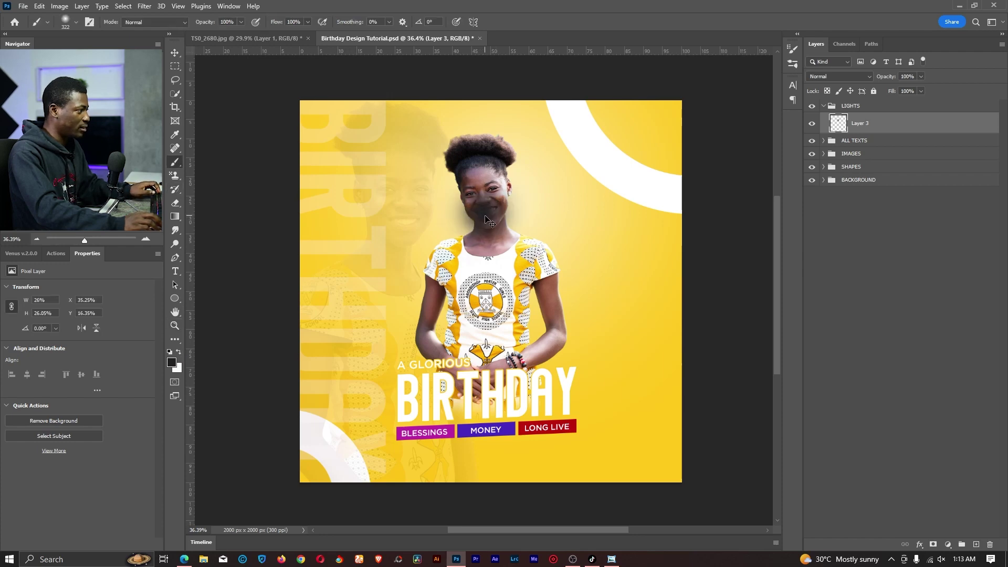
key(ctrl+z)
key(bracketright)
key(bracketright)
click(486, 214)
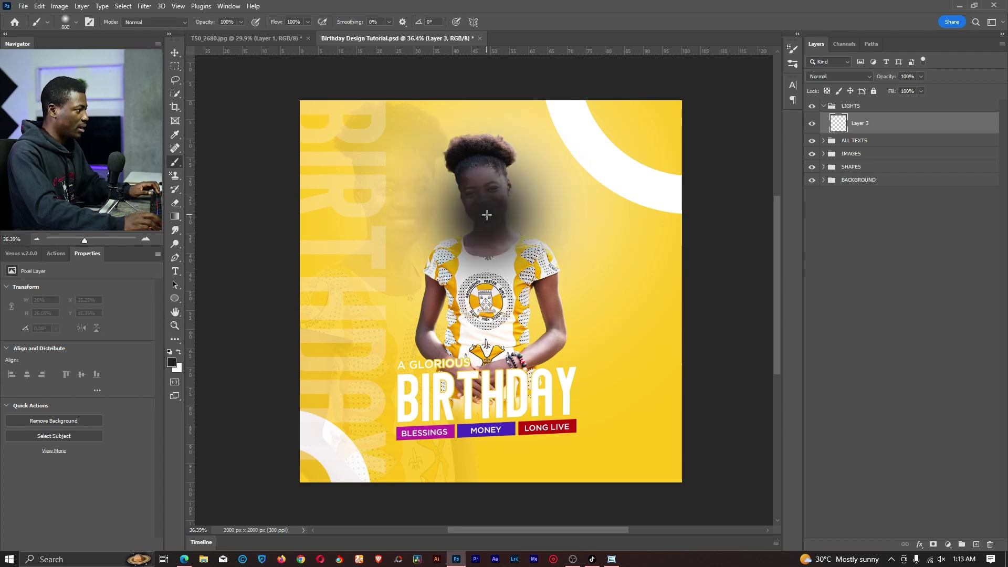
key(ctrl+z)
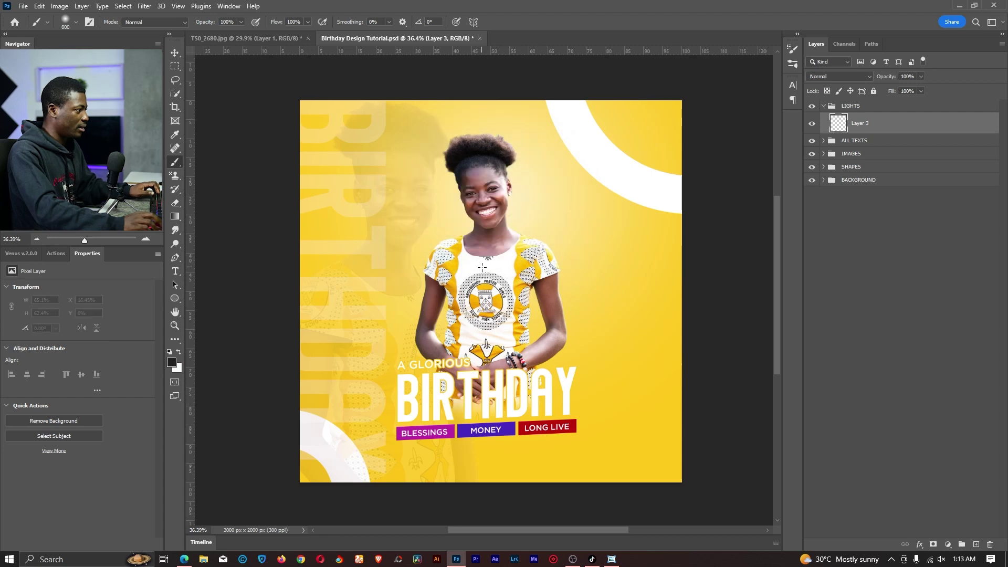
Step: Set the soft brush size to 1000 px, undoing the dark test dab on the woman's chest
right_click(482, 267)
text(1000)
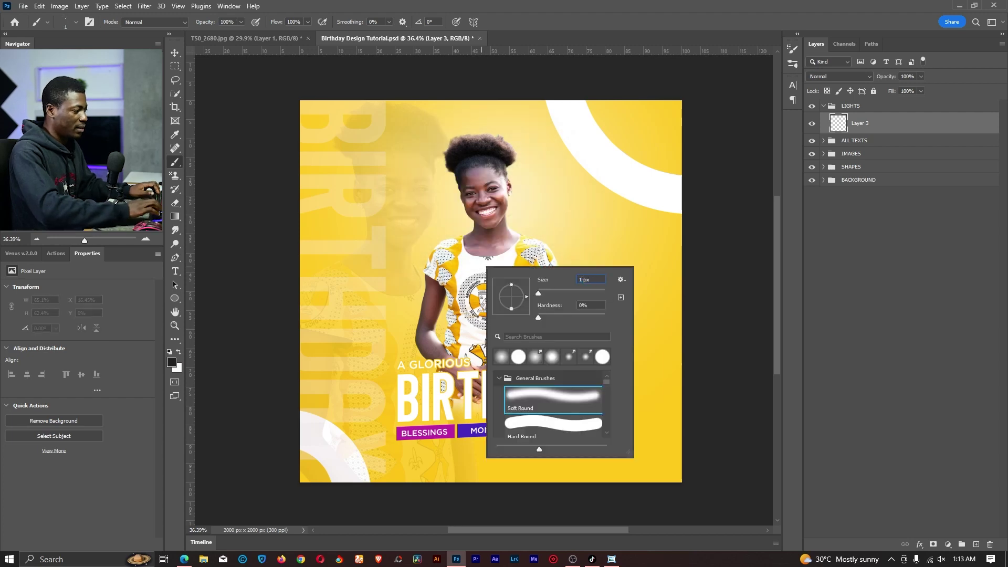
key(Return)
click(476, 271)
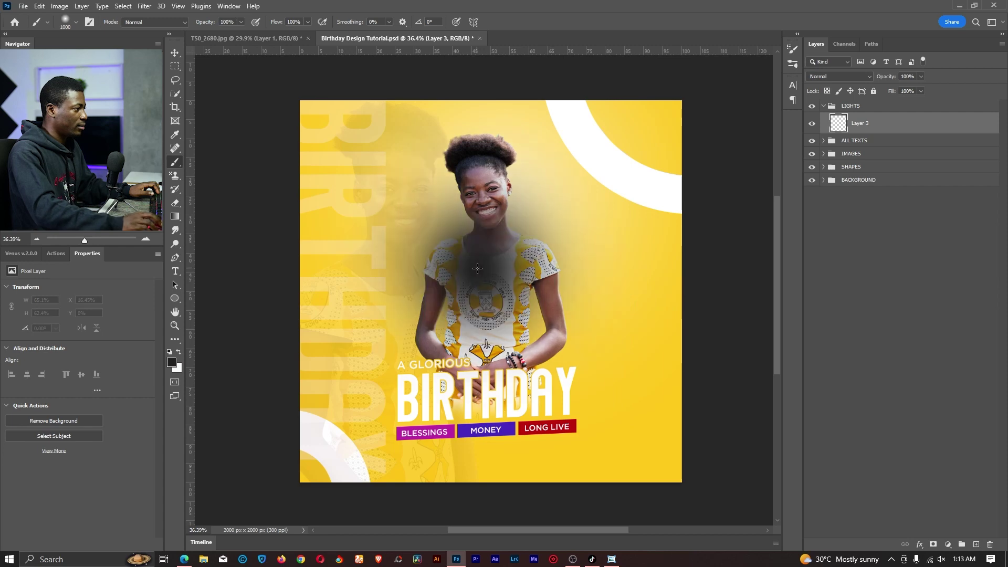
key(ctrl+z)
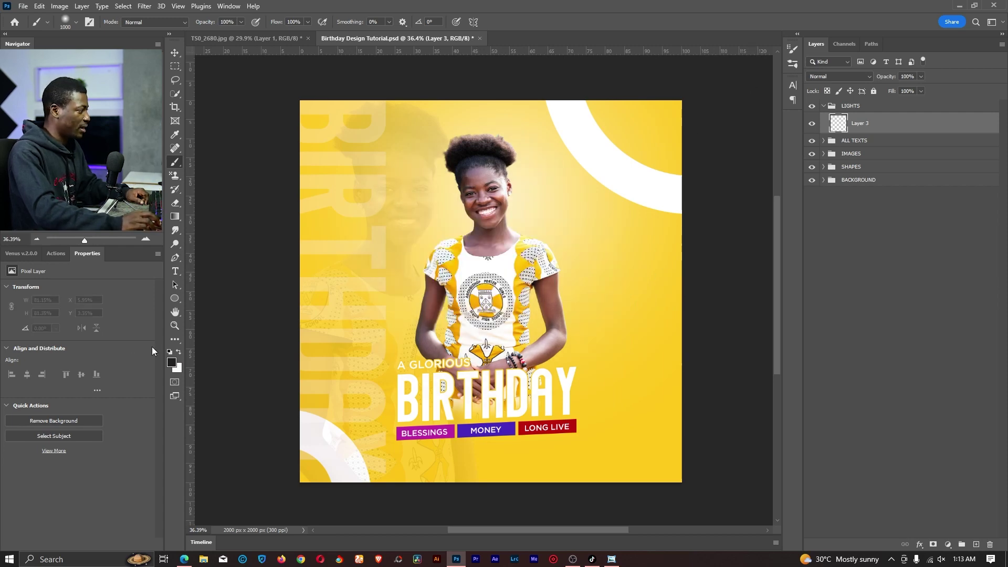
Step: Paint a soft glow over the woman's chest in the sampled background yellow fecc2a and set its layer's blend mode to Screen
click(171, 363)
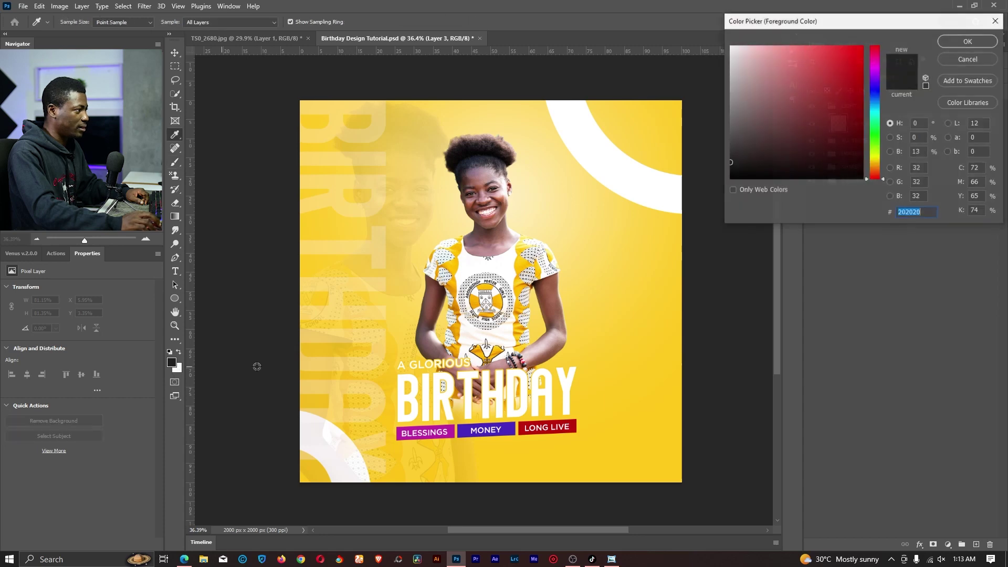
click(675, 114)
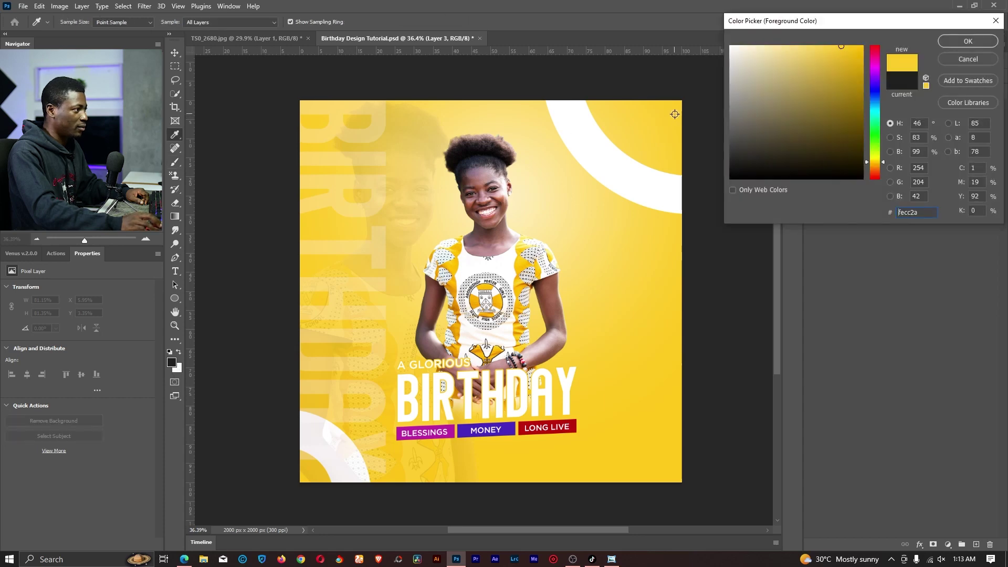
click(962, 41)
key(b)
click(493, 250)
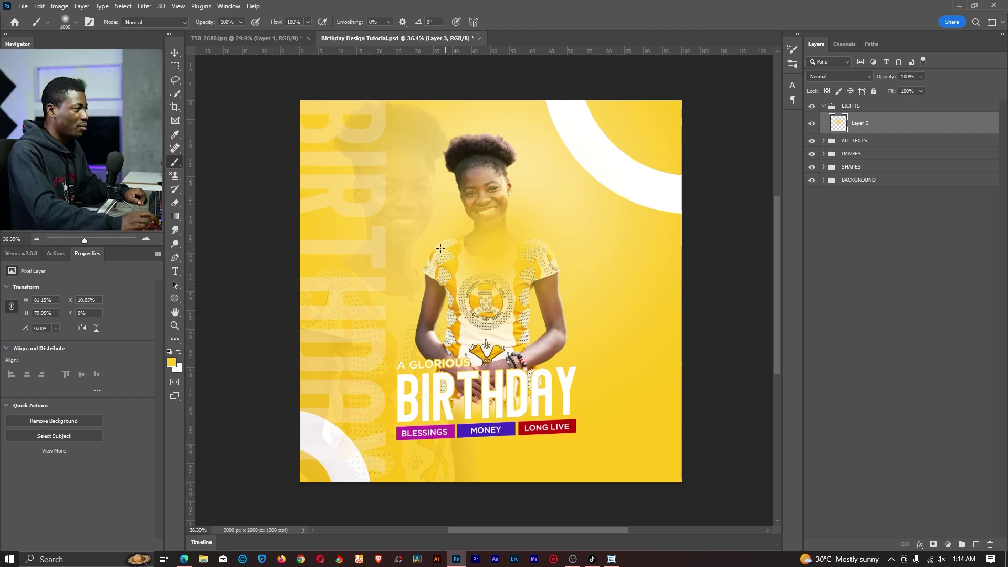
click(821, 76)
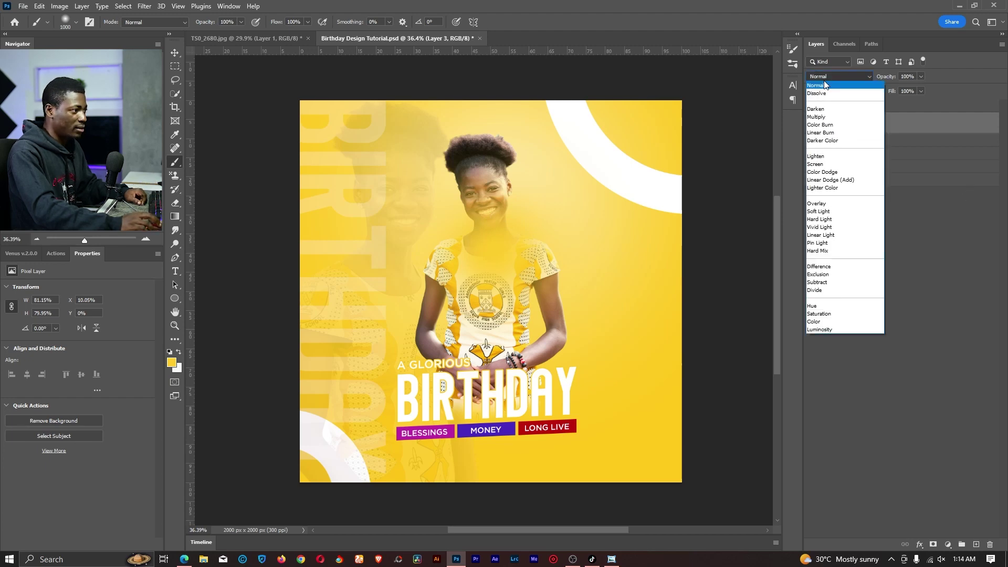
click(824, 164)
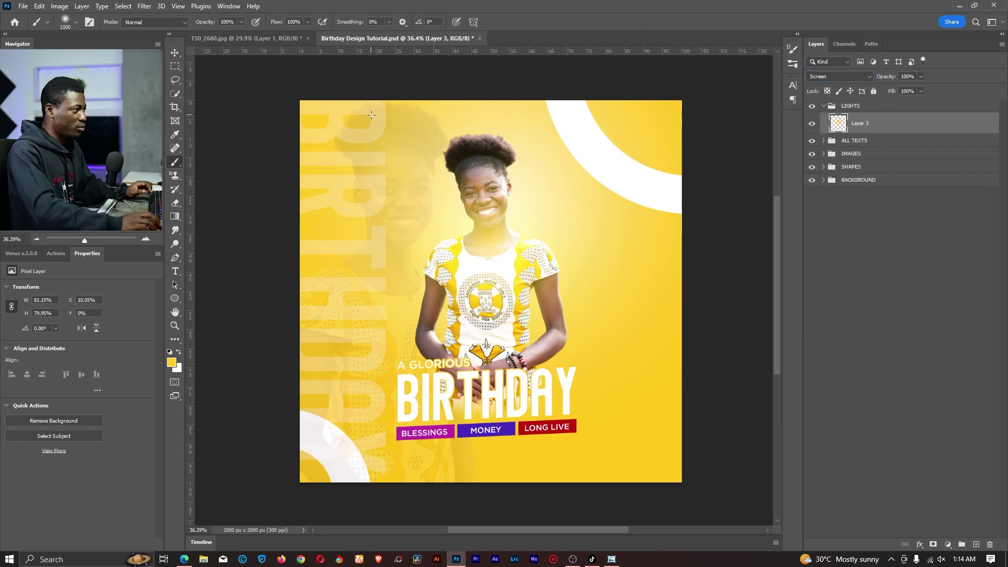
Step: Scale the yellow glow down to about 43% and place it beside the woman's neck and shoulder
click(176, 53)
drag(479, 252, 538, 226)
drag(543, 384, 546, 214)
drag(556, 141, 533, 230)
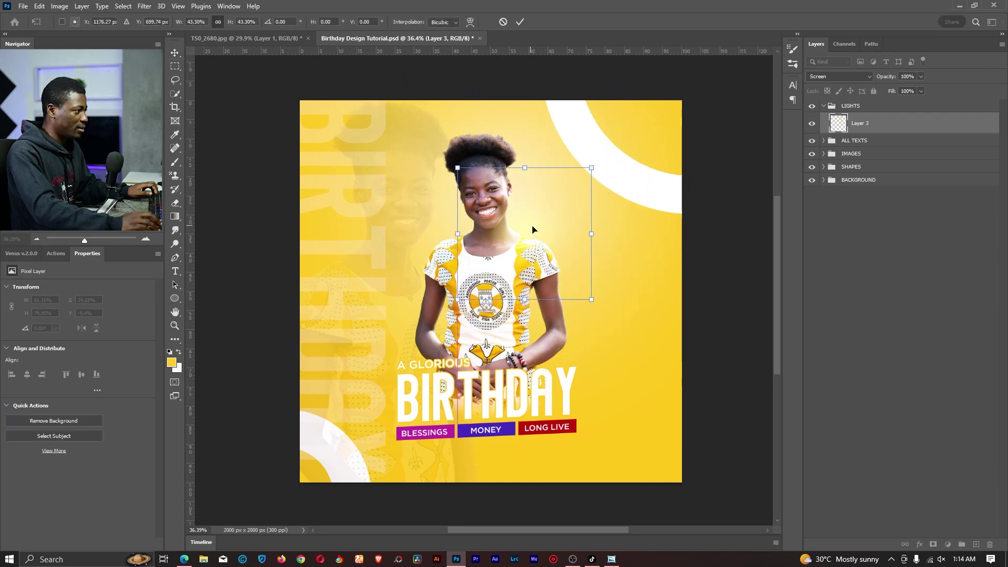
key(Return)
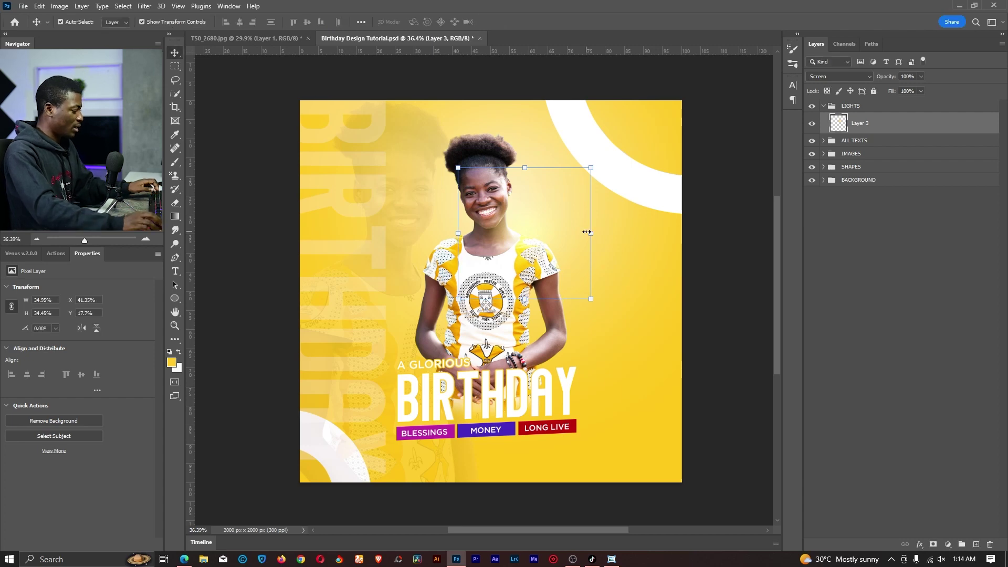
Step: Duplicate the glow layer, enlarge the copy beyond the canvas width and centre it near the flyer's lower-right corner
key(ctrl+j)
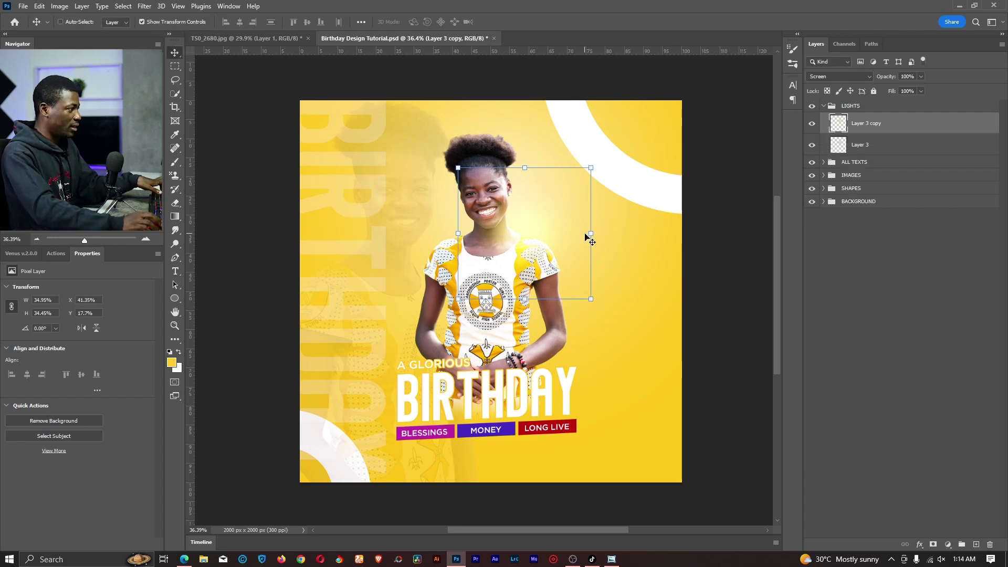
drag(540, 251, 682, 491)
key(ctrl+t)
drag(604, 408, 293, 106)
drag(520, 307, 669, 470)
key(Return)
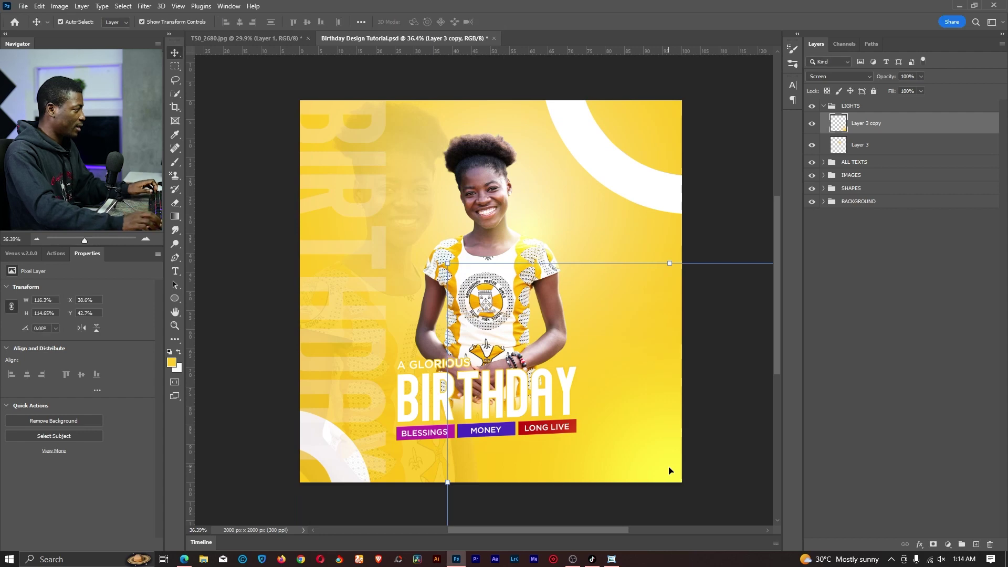
Step: Duplicate the small original glow, scale the copy to about 124% and place it by the woman's elbow above A GLORIOUS
click(883, 149)
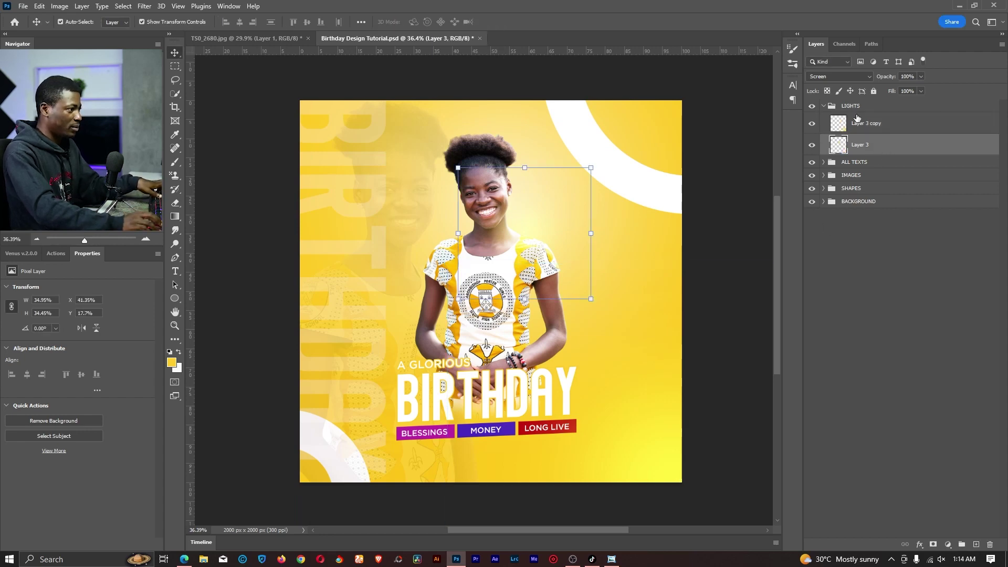
key(ctrl+j)
drag(541, 226, 534, 347)
drag(455, 341, 440, 331)
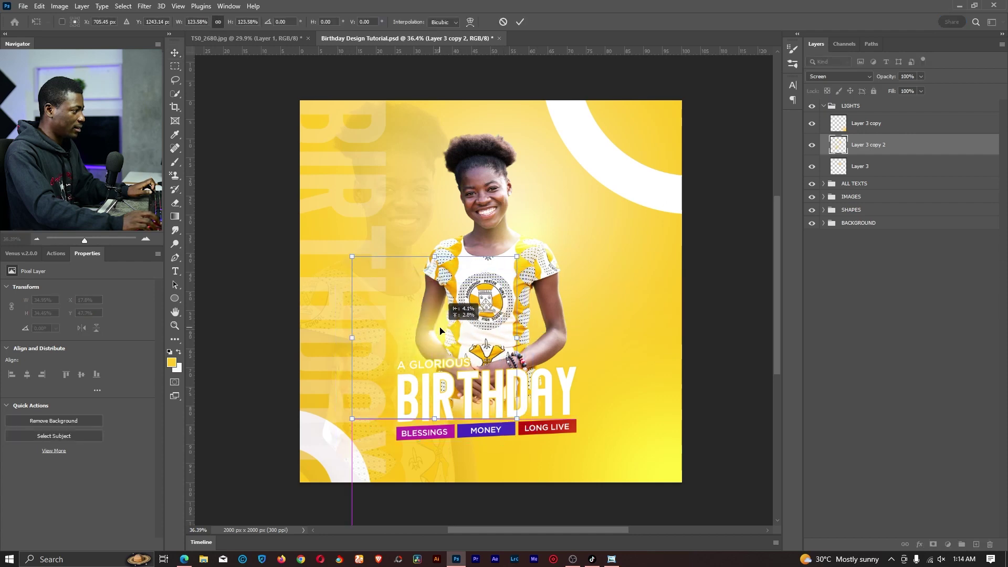
key(Return)
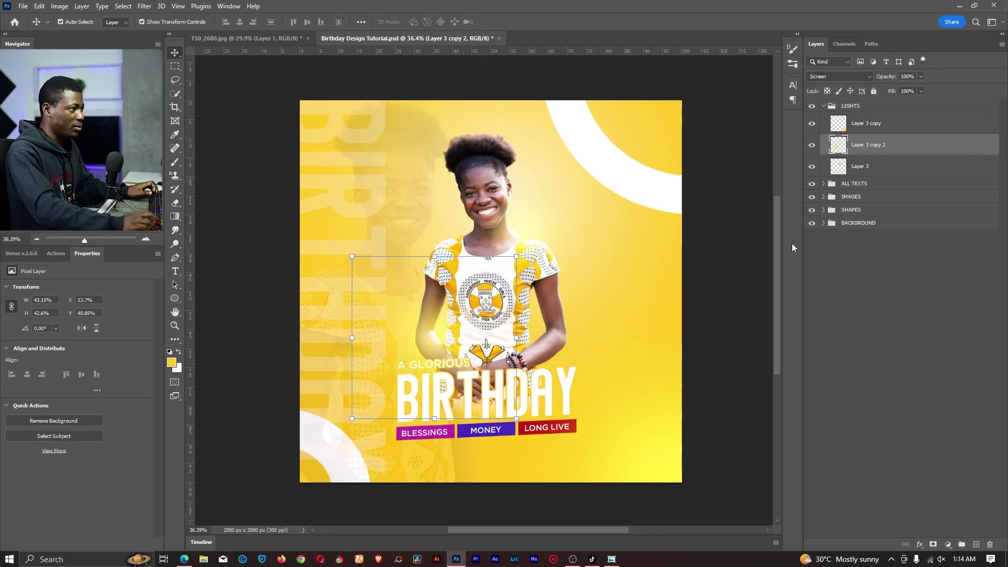
Step: Lower the opacity of the elbow glow and the original glow beside the neck to 80%
key(z)
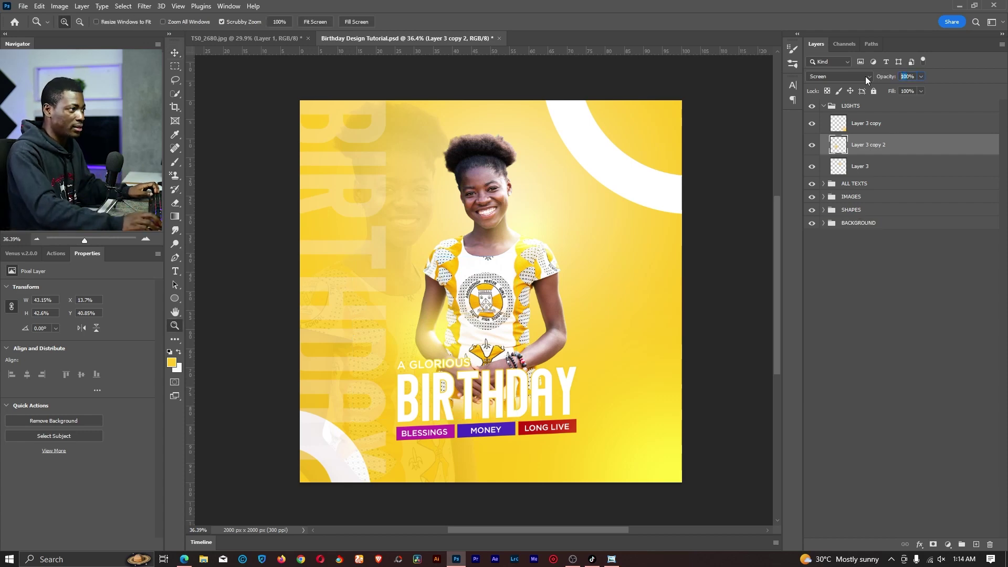
text(80)
key(Return)
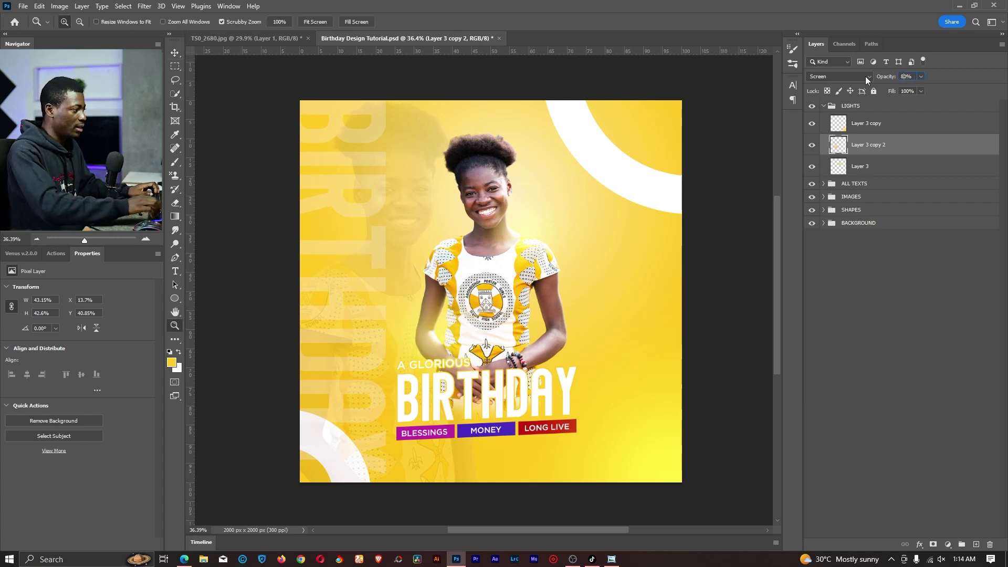
click(873, 166)
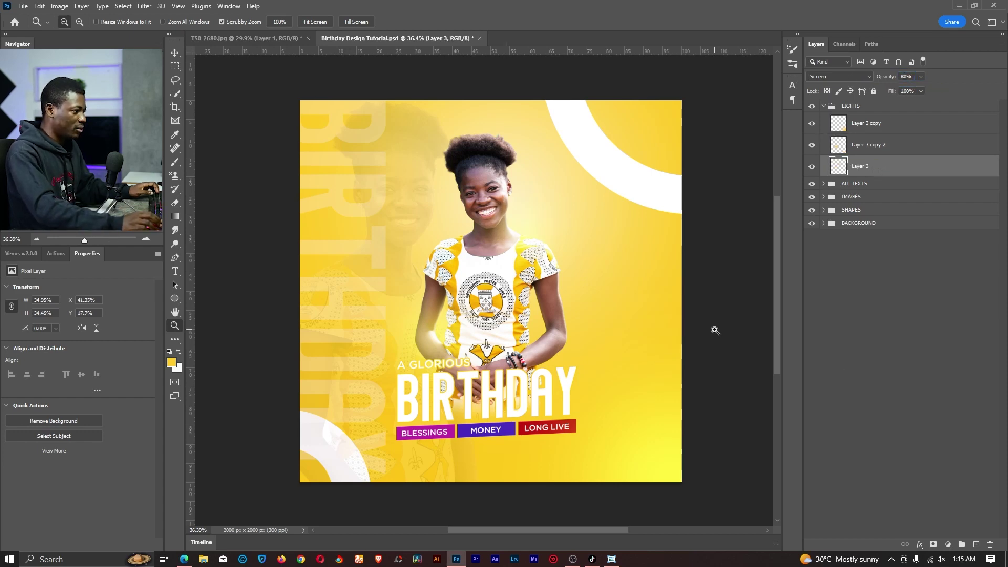
Step: Compare the flyer with the LIGHTS group hidden and shown
click(813, 107)
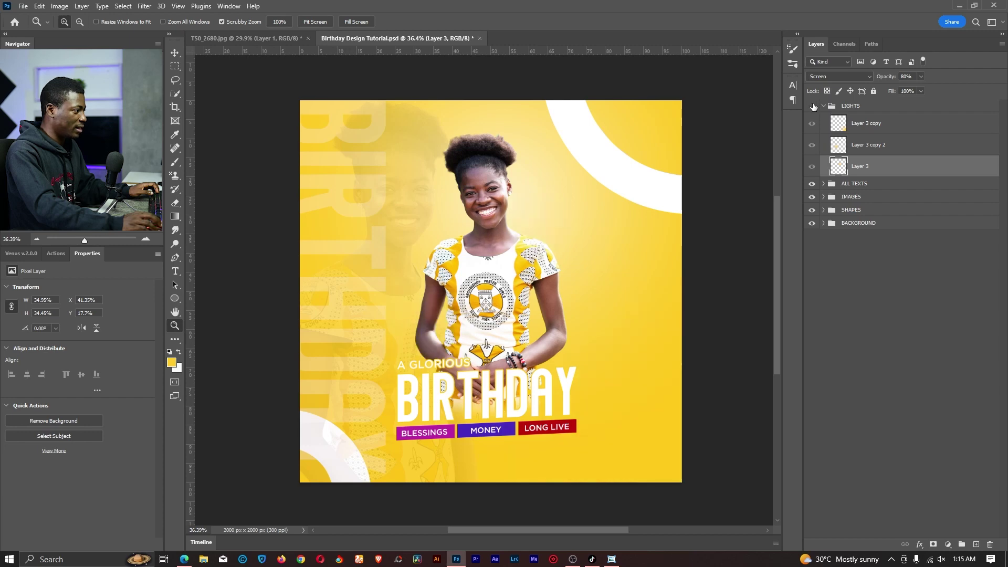
click(813, 107)
click(813, 107)
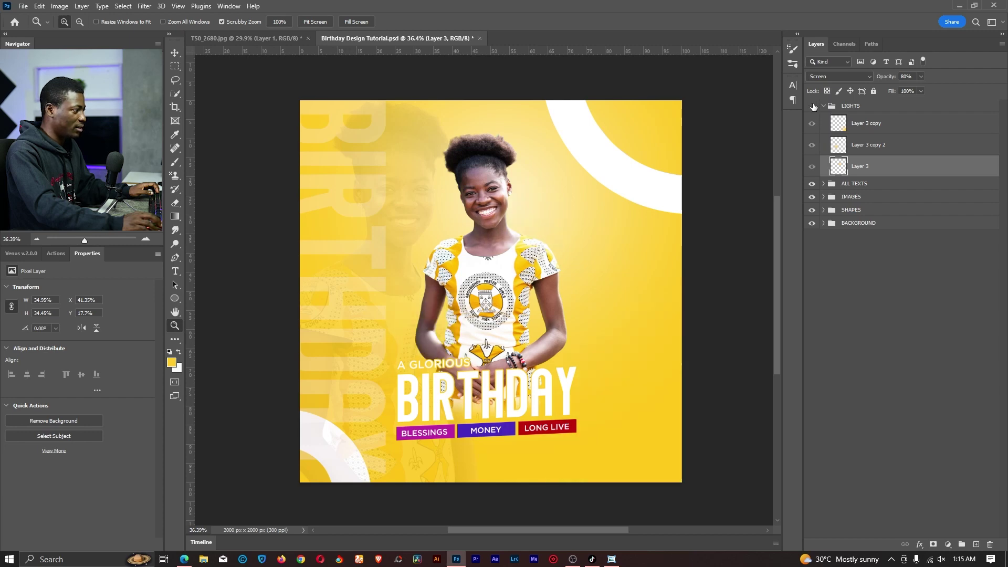
click(813, 106)
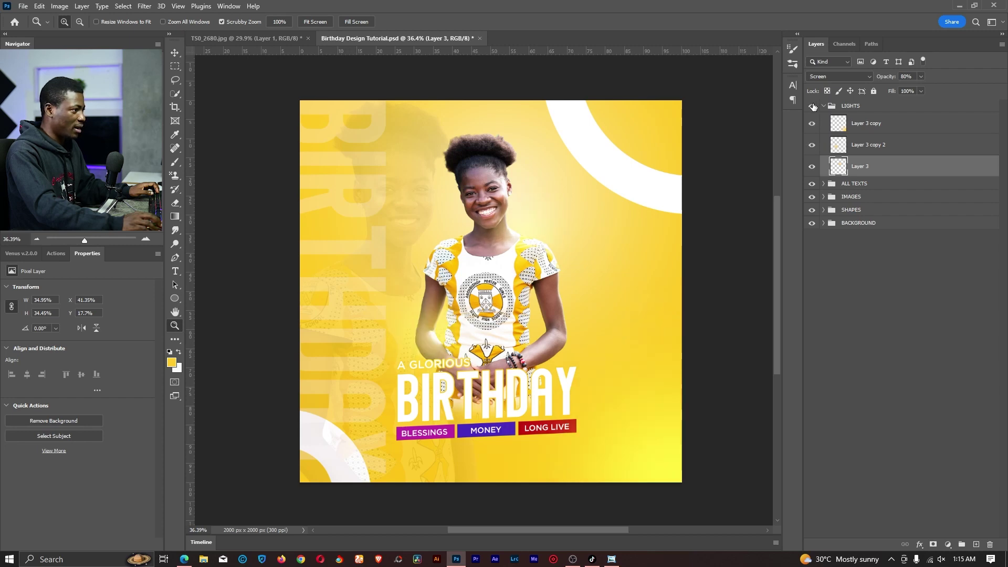
Step: Duplicate the large corner glow, scale the copy to about 118% and shift it slightly upward along the flyer's right edge
click(874, 126)
key(ctrl+j)
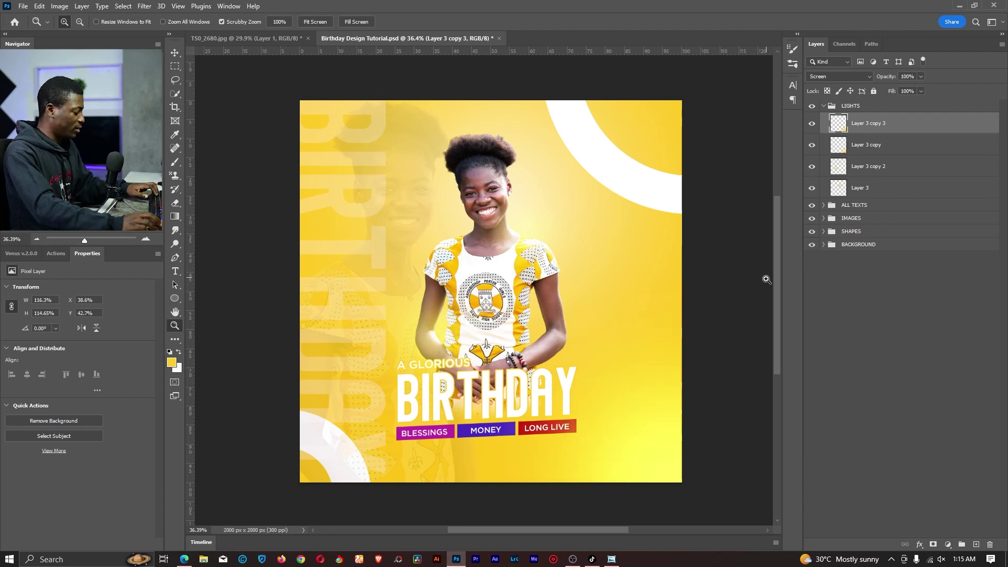
key(ctrl+t)
drag(669, 261, 670, 183)
mouse_move(679, 362)
mouse_down()
mouse_move(685, 321)
mouse_move(686, 346)
mouse_up()
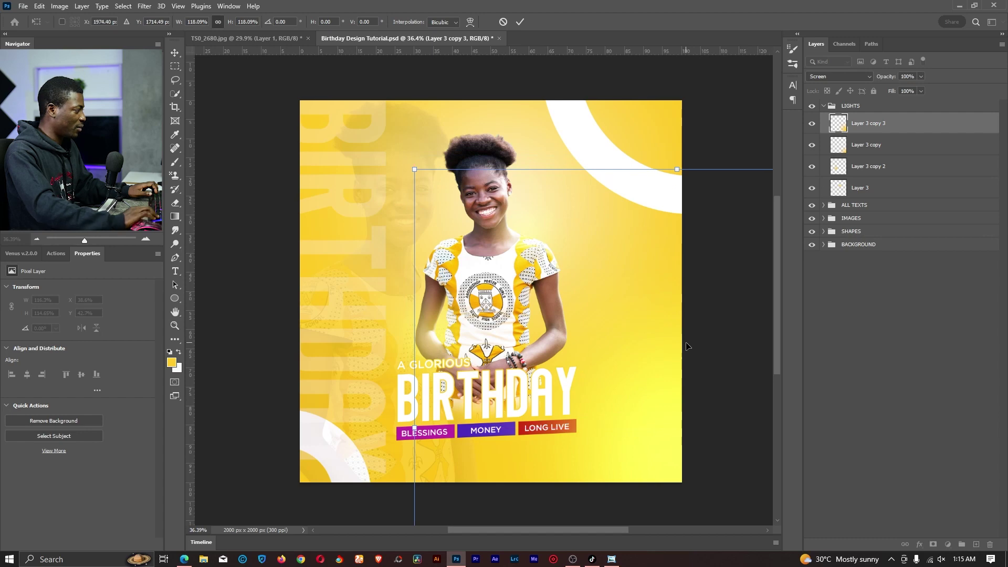
key(Return)
key(z)
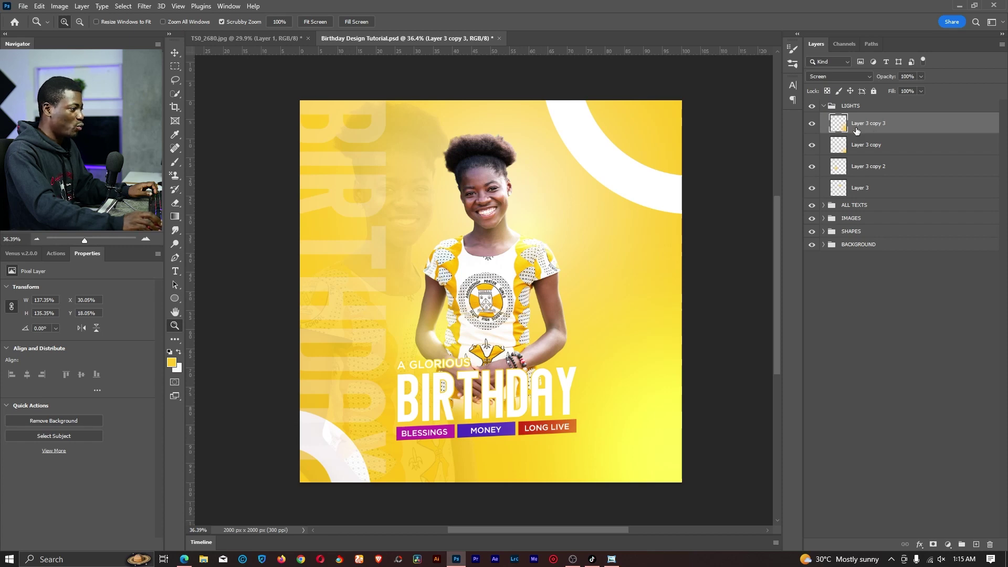
Step: Duplicate the newest glow into the IMAGES group between Layer 1 and Layer 2 and centre it behind the woman's head
key(ctrl+j)
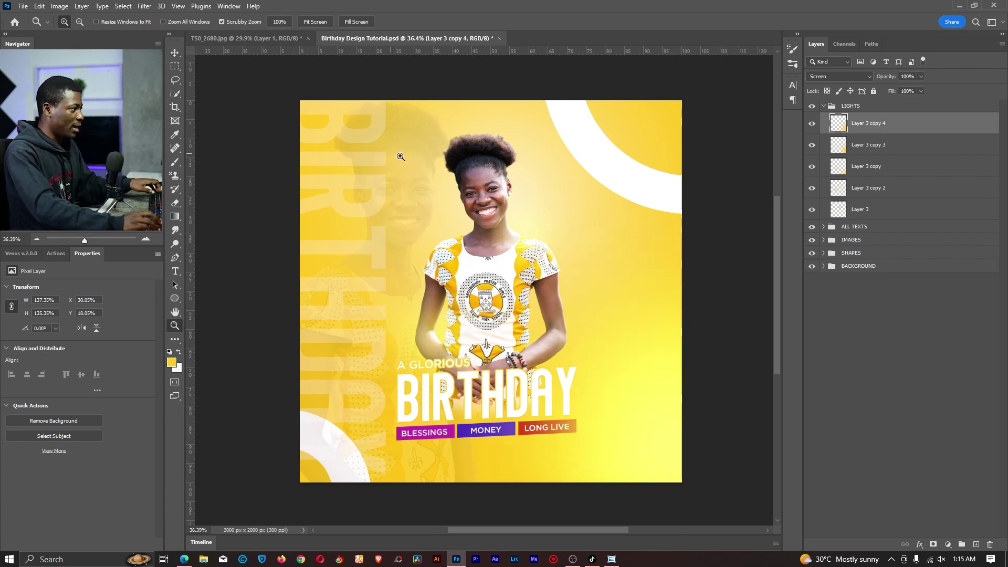
click(823, 240)
drag(902, 128, 896, 268)
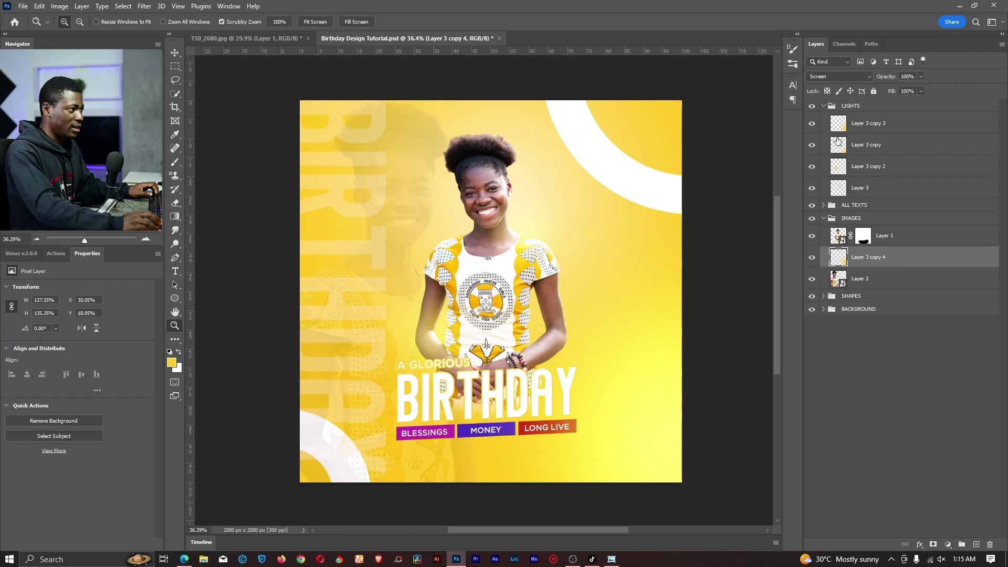
click(824, 106)
key(v)
drag(656, 430, 491, 206)
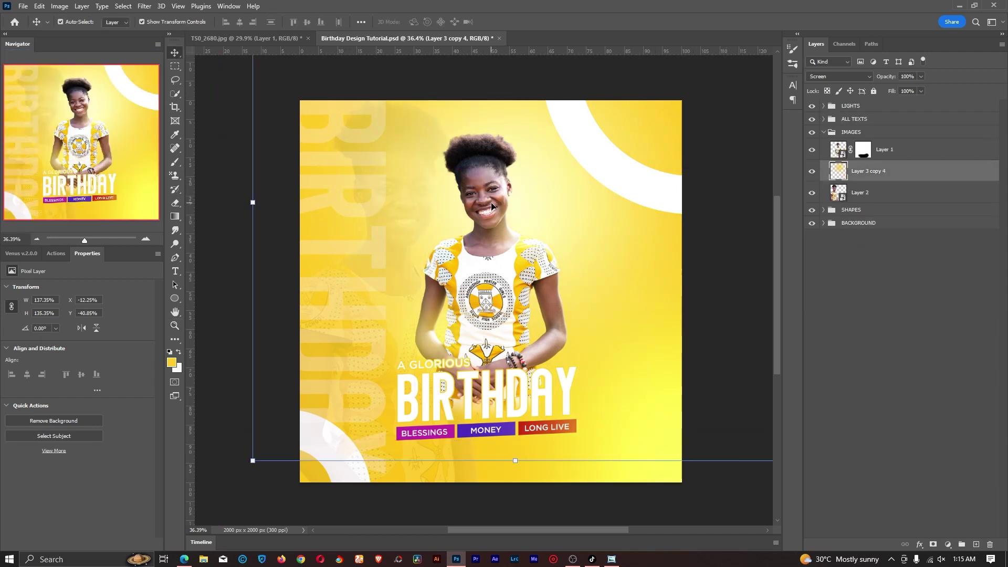
Step: Compare the flyer with the glow behind the woman hidden and shown
click(811, 173)
click(812, 173)
click(812, 173)
click(812, 173)
click(812, 173)
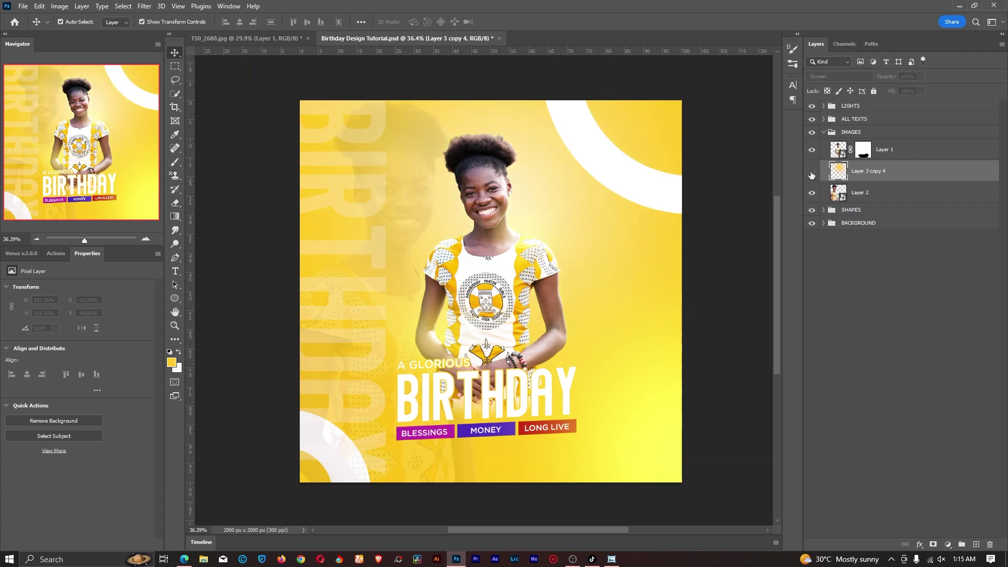
click(811, 173)
Step: Collapse the IMAGES group, clear the layer selection and check the flyer without and with the LIGHTS group
click(823, 132)
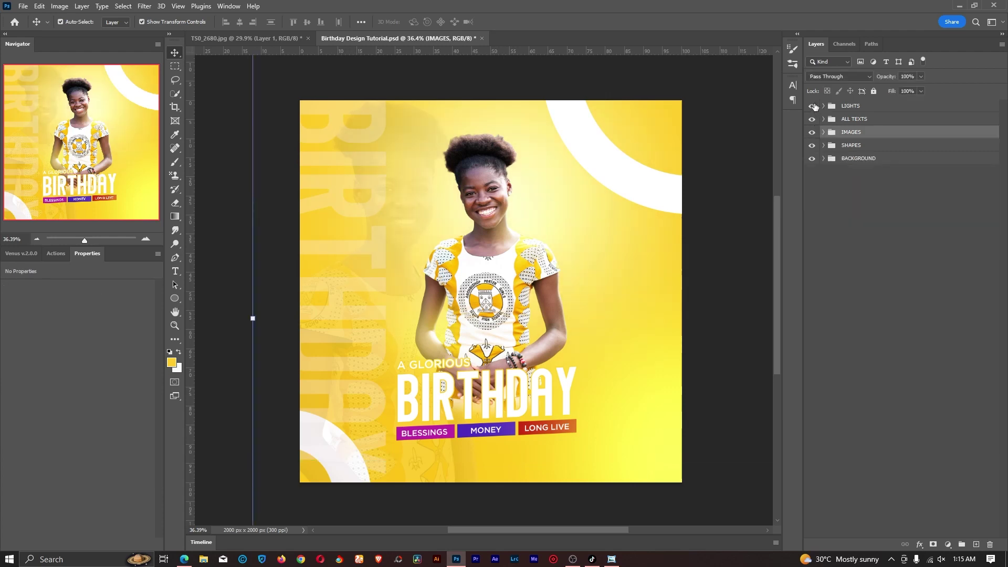
click(861, 260)
click(811, 106)
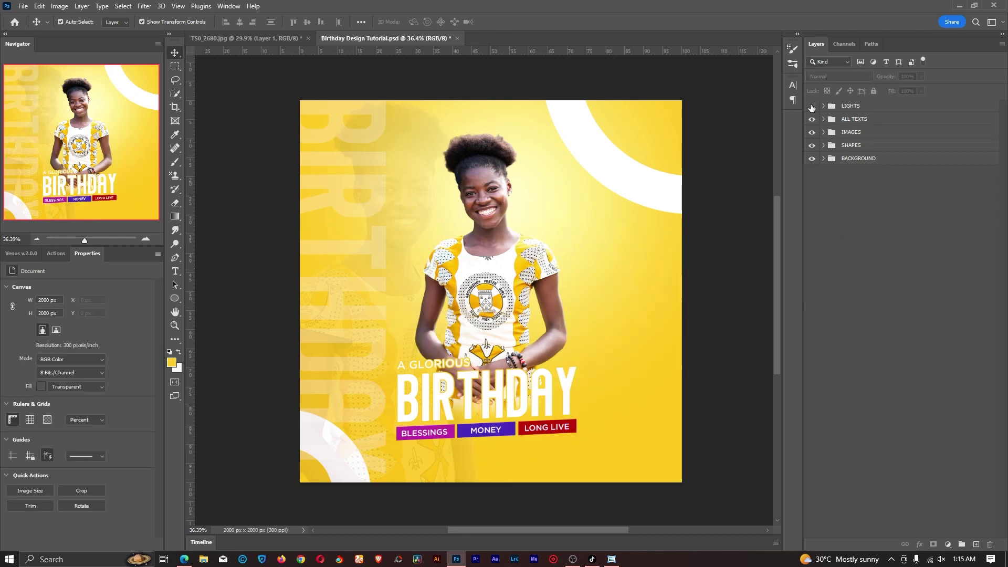
click(811, 106)
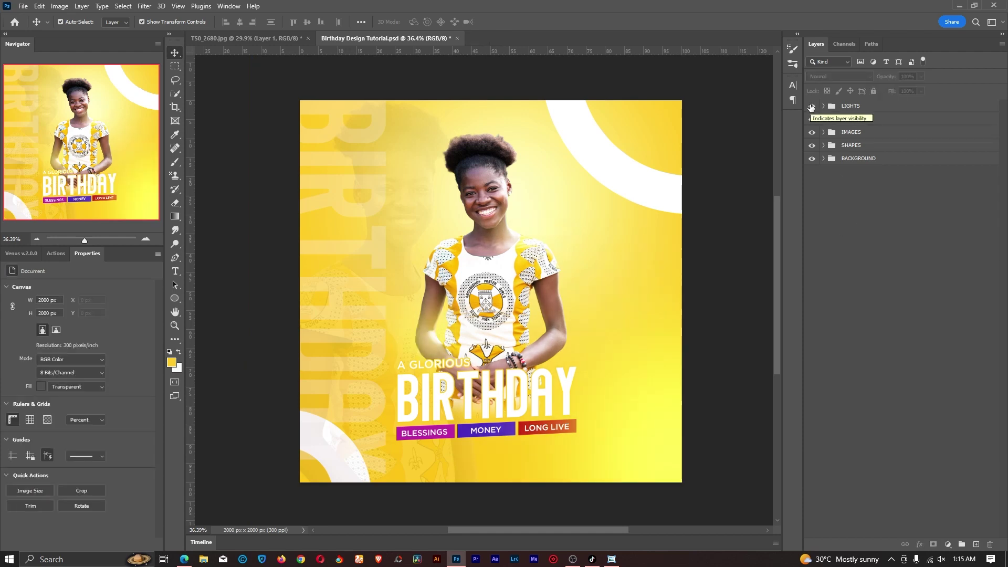
Step: Expand the LIGHTS group and add a Levels adjustment layer above its glow layers
click(823, 106)
click(896, 125)
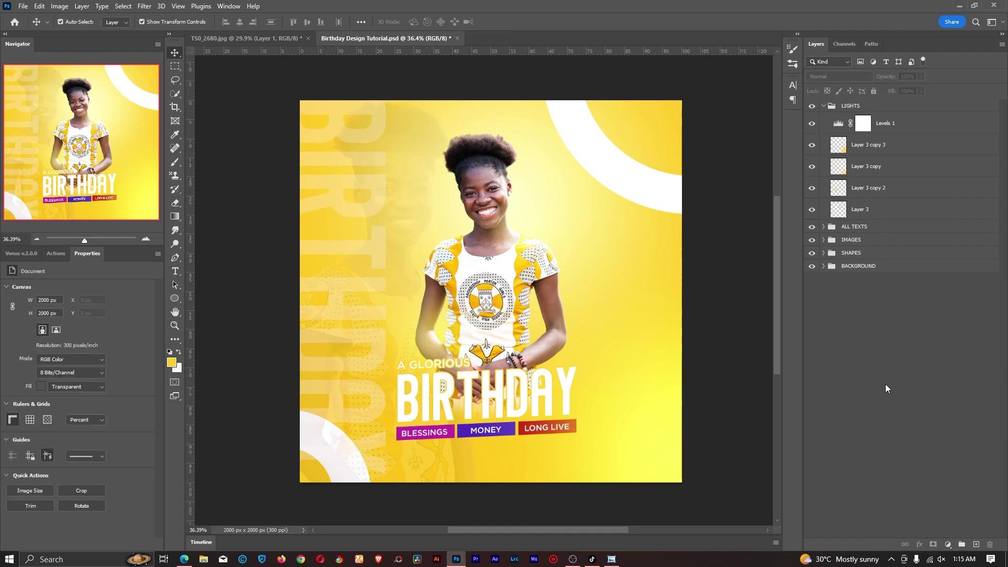